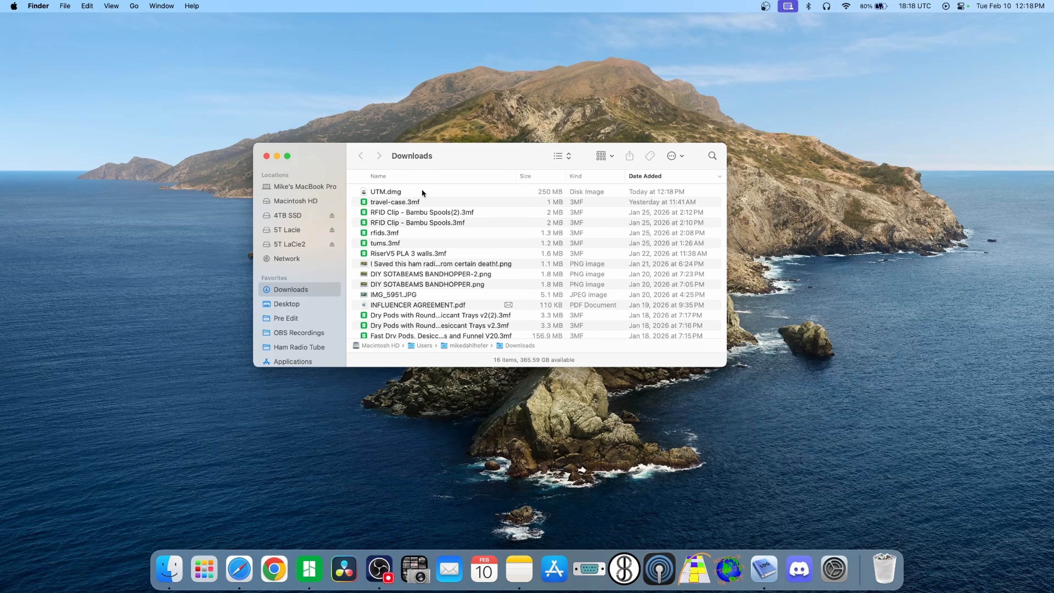
Step: Open UTM.dmg from Downloads, copy the UTM app into Applications, and close the disk image window
{"action": "double_click", "coordinate": [423, 191]}
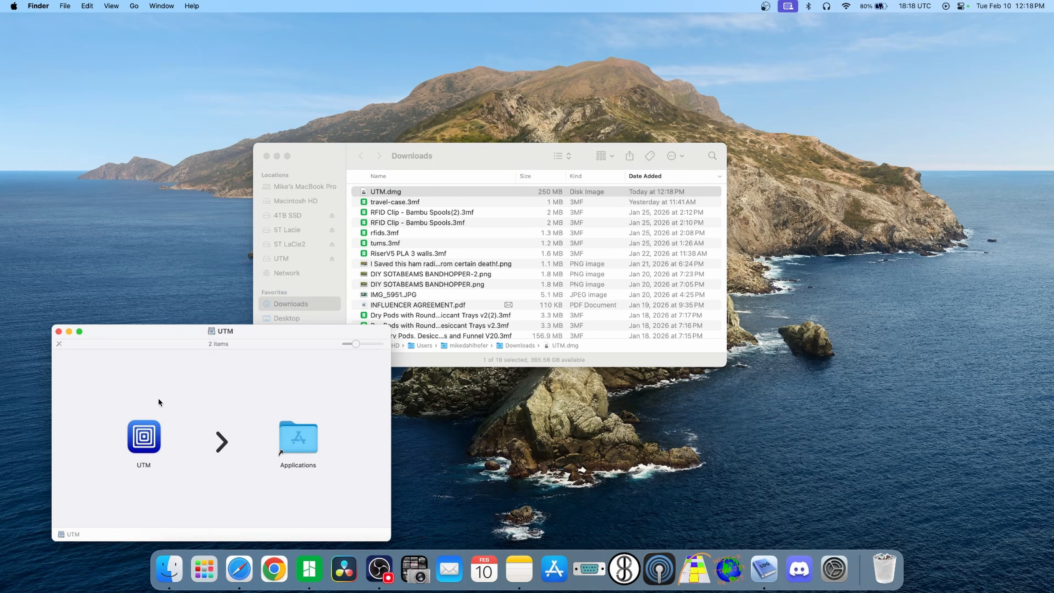
{"action": "left_click_drag", "start_coordinate": [141, 441], "coordinate": [302, 442]}
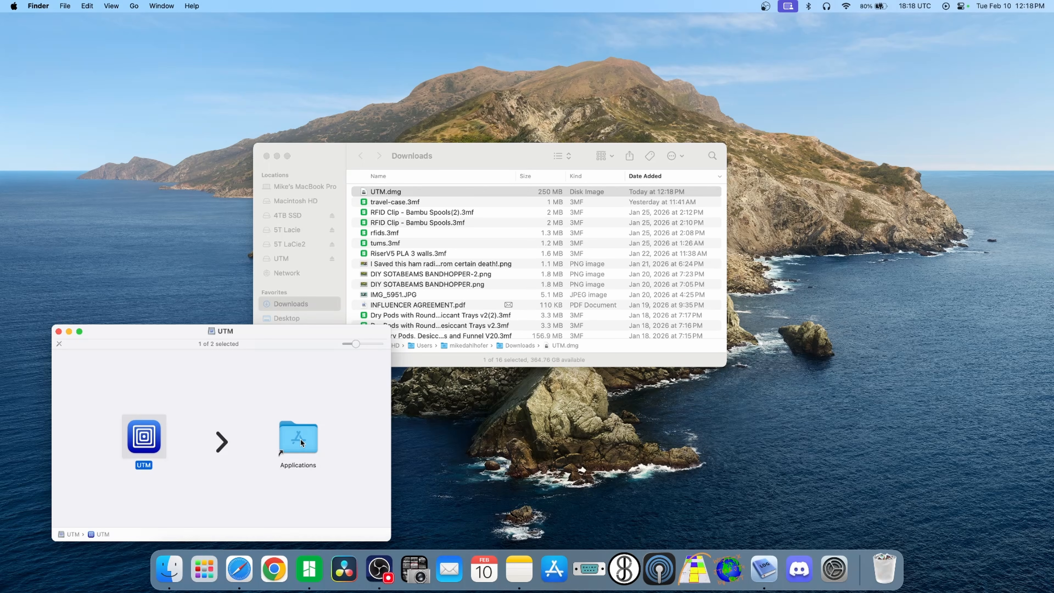
{"action": "left_click", "coordinate": [59, 331]}
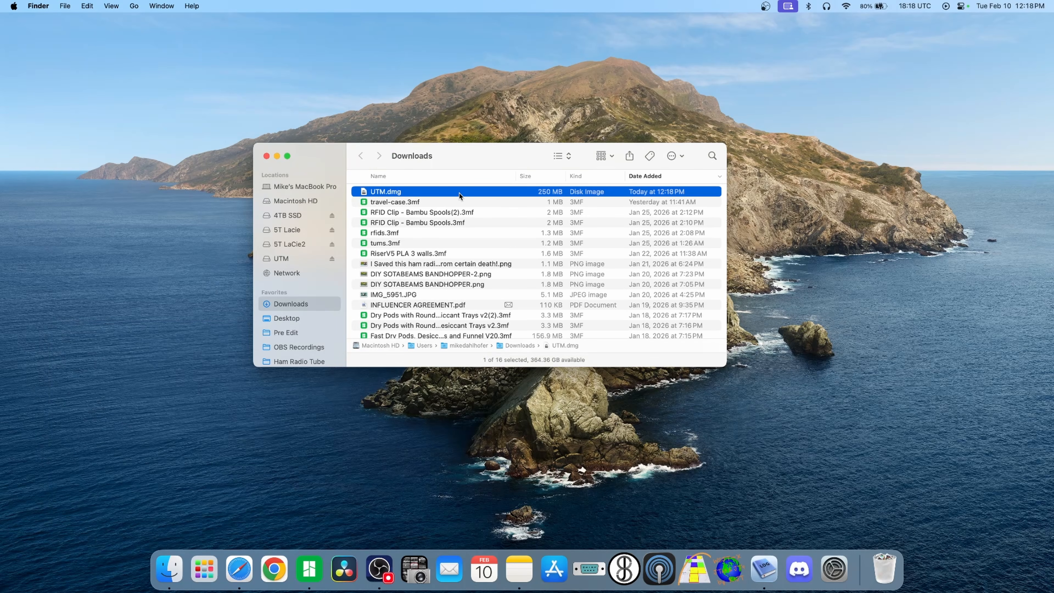
Step: Move UTM.dmg to the Trash and close the Downloads window
{"action": "right_click", "coordinate": [459, 193]}
{"action": "left_click", "coordinate": [473, 227]}
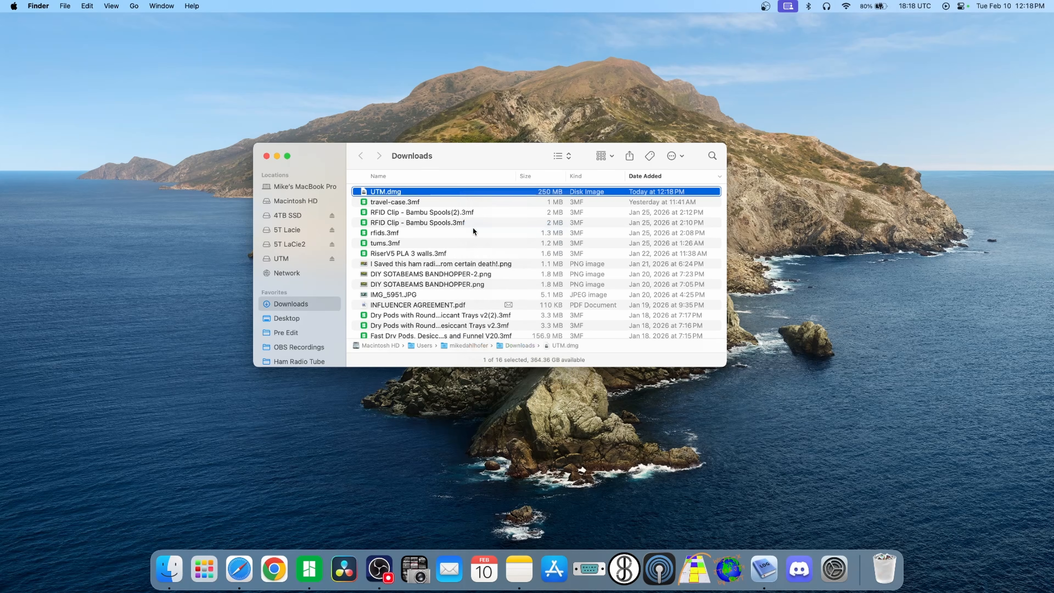
{"action": "left_click", "coordinate": [267, 156]}
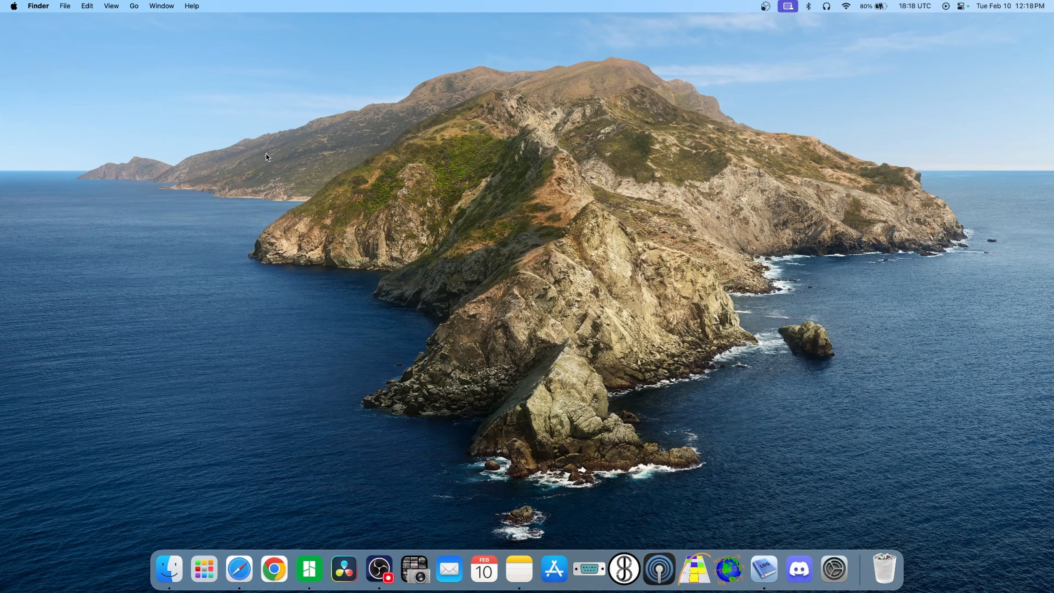
Step: Find "crystalfetch" in the App Store and install CrystalFetch ISO Downloader, closing the store window when done
{"action": "left_click", "coordinate": [556, 568]}
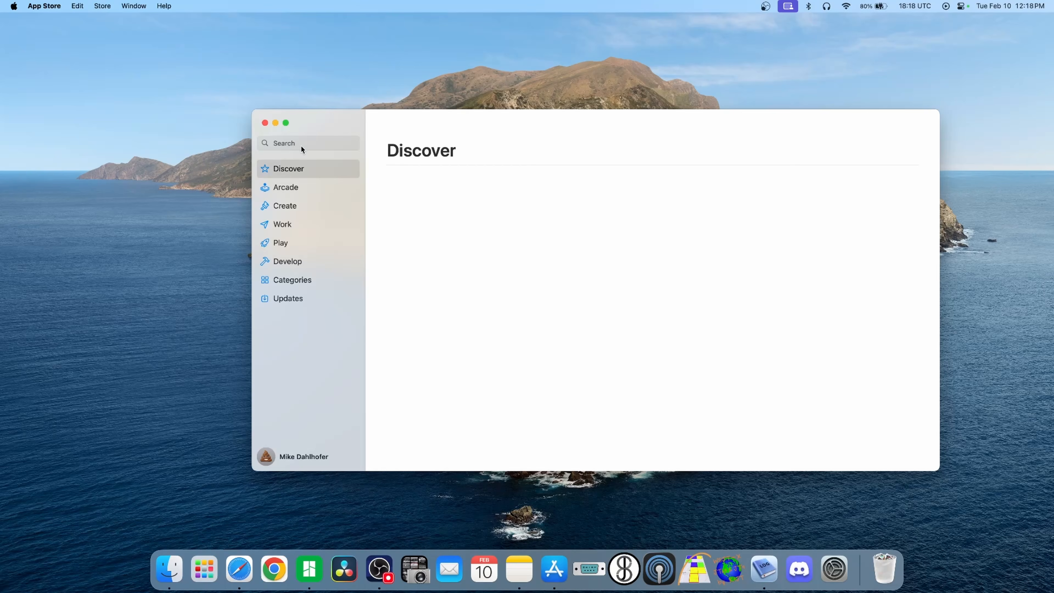
{"action": "type", "text": "c"}
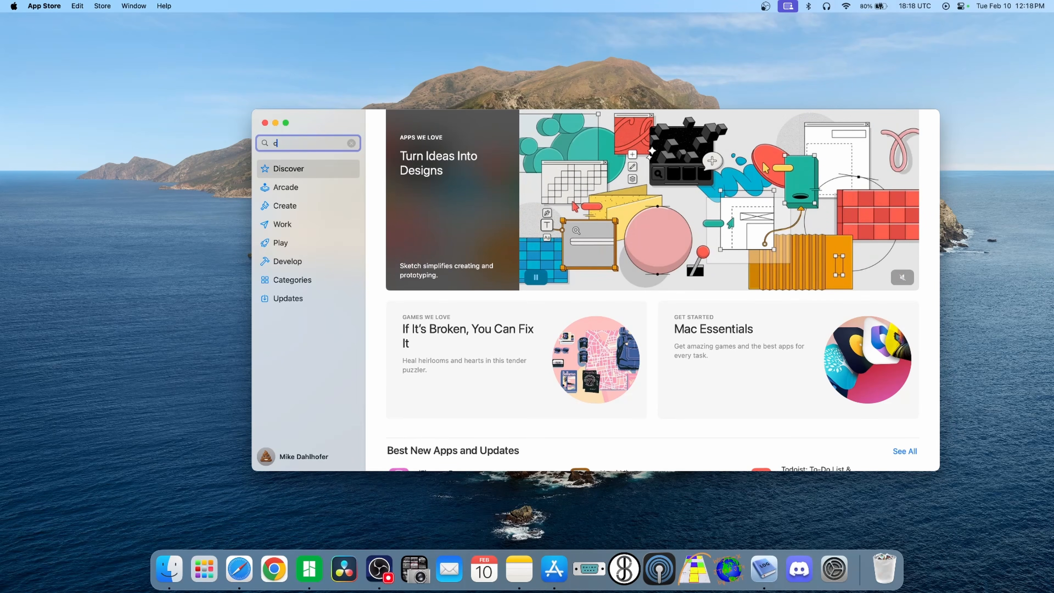
{"action": "type", "text": "rysta"}
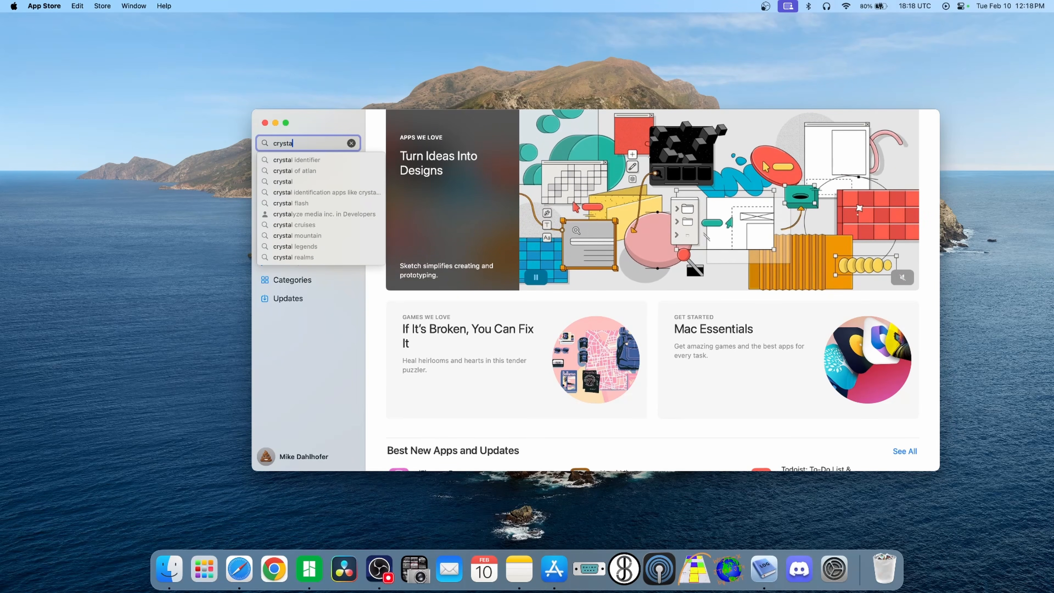
{"action": "type", "text": "lfetch"}
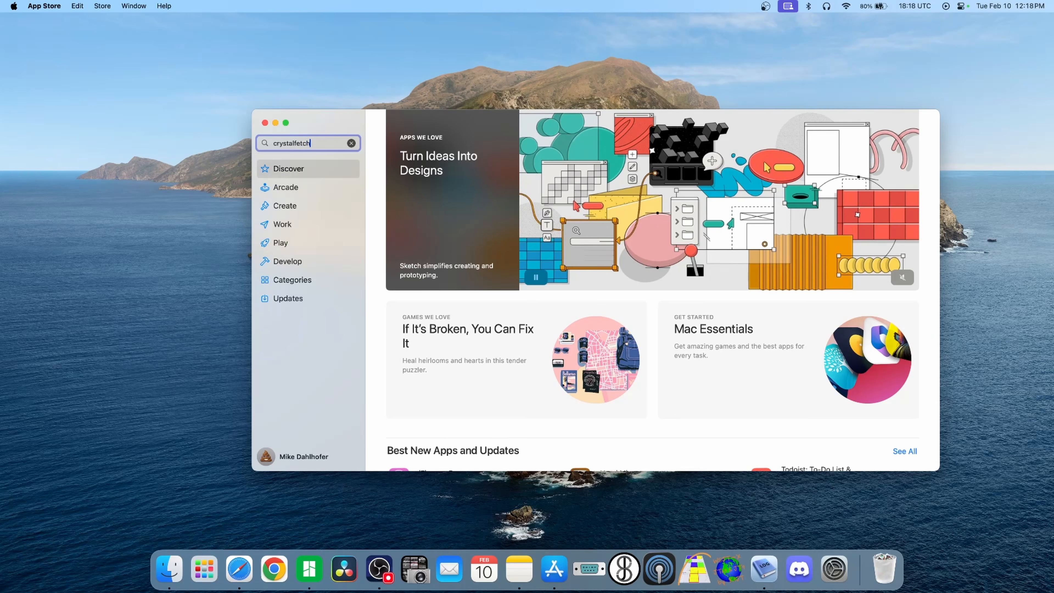
{"action": "key", "text": "Return"}
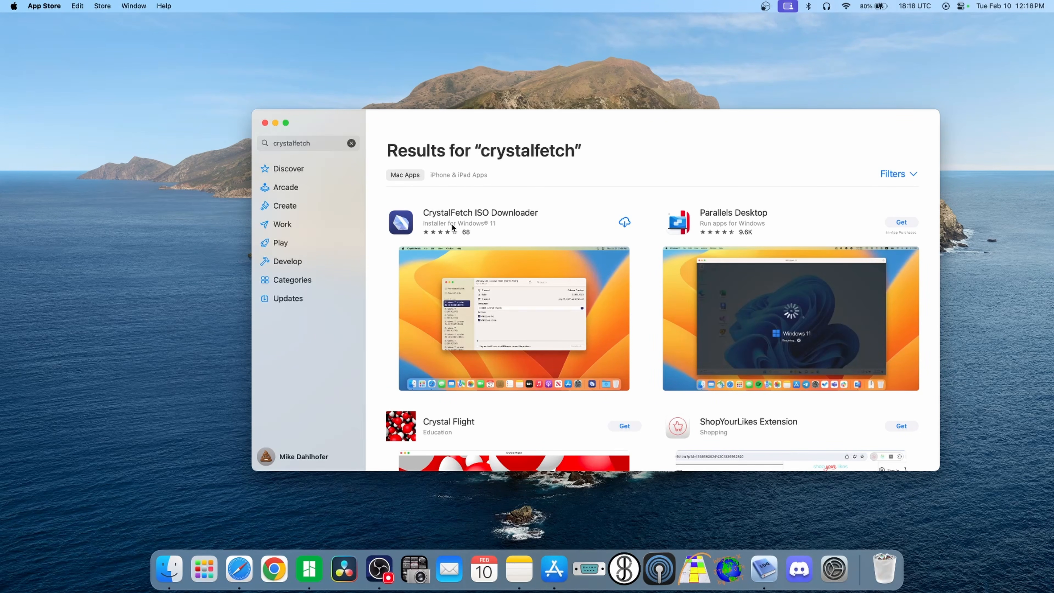
{"action": "left_click", "coordinate": [625, 222]}
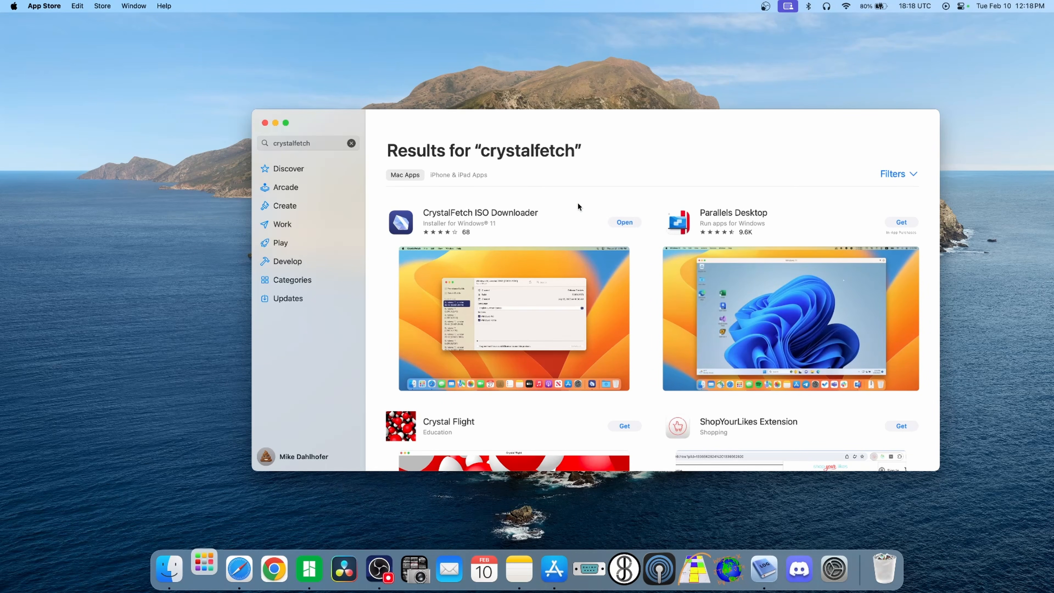
{"action": "left_click", "coordinate": [265, 122]}
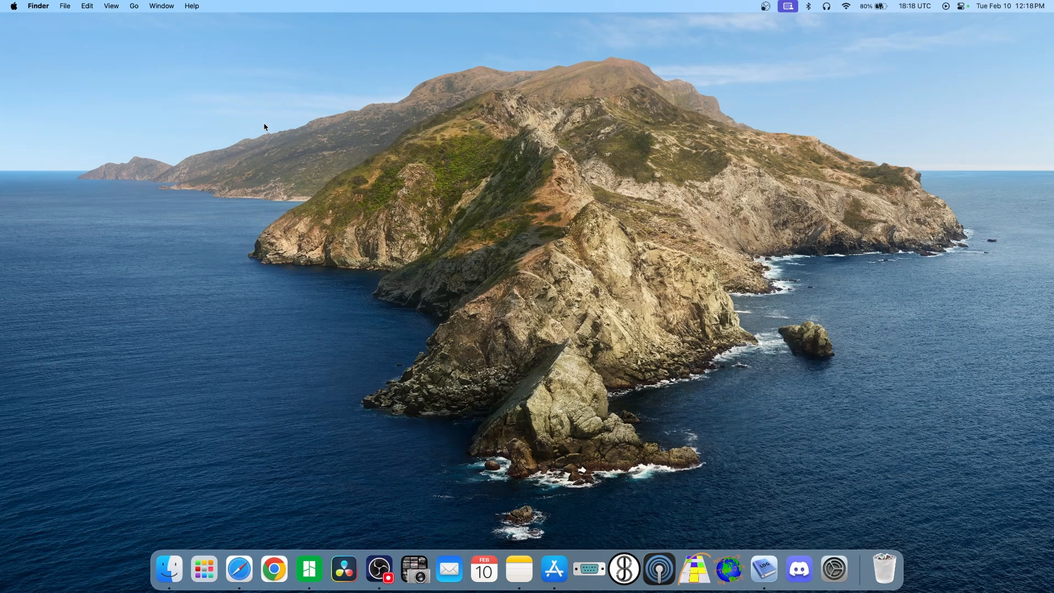
Step: Launch CrystalFetch and start downloading the latest Windows 11 build for Apple Silicon in English (United States)
{"action": "left_click", "coordinate": [204, 569]}
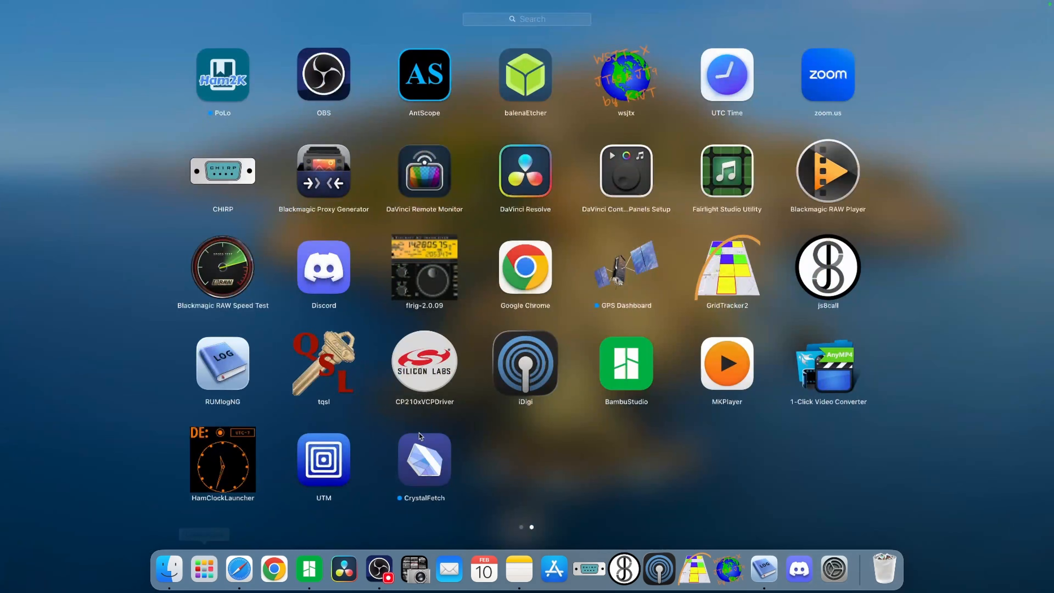
{"action": "left_click", "coordinate": [425, 463]}
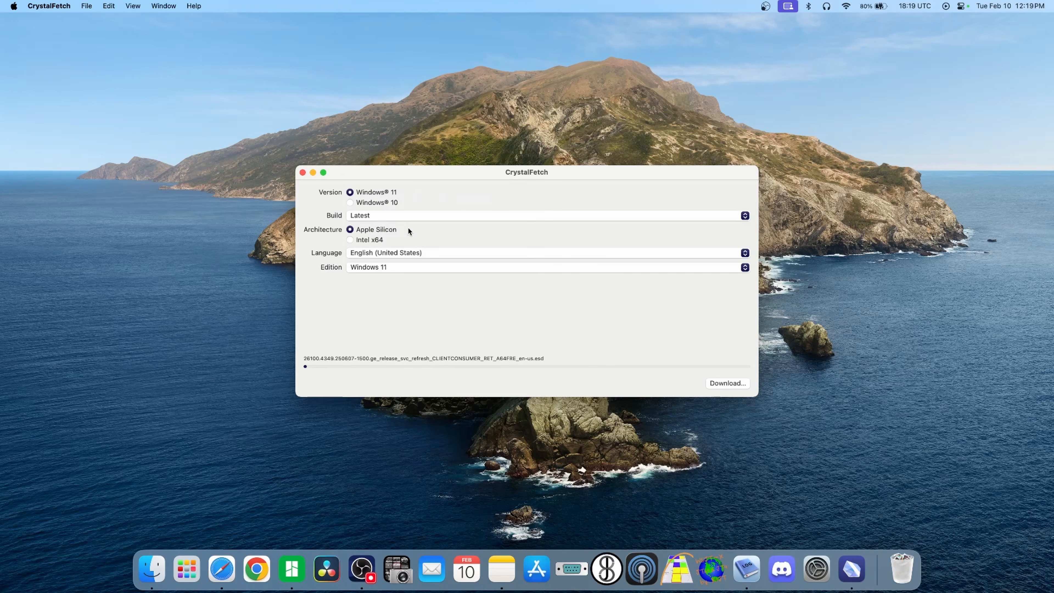
{"action": "left_click", "coordinate": [434, 252]}
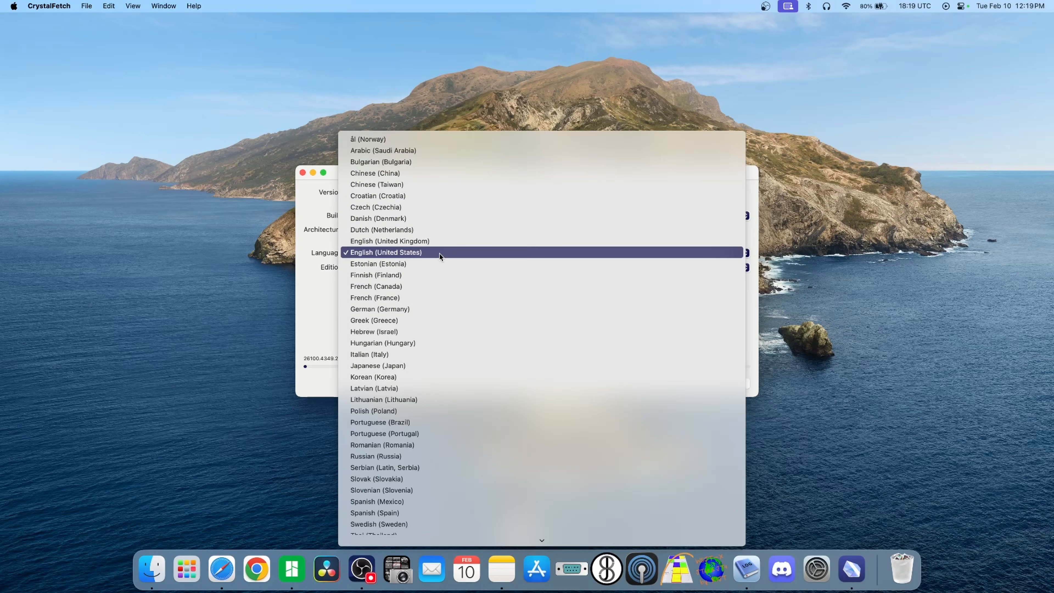
{"action": "left_click", "coordinate": [440, 253]}
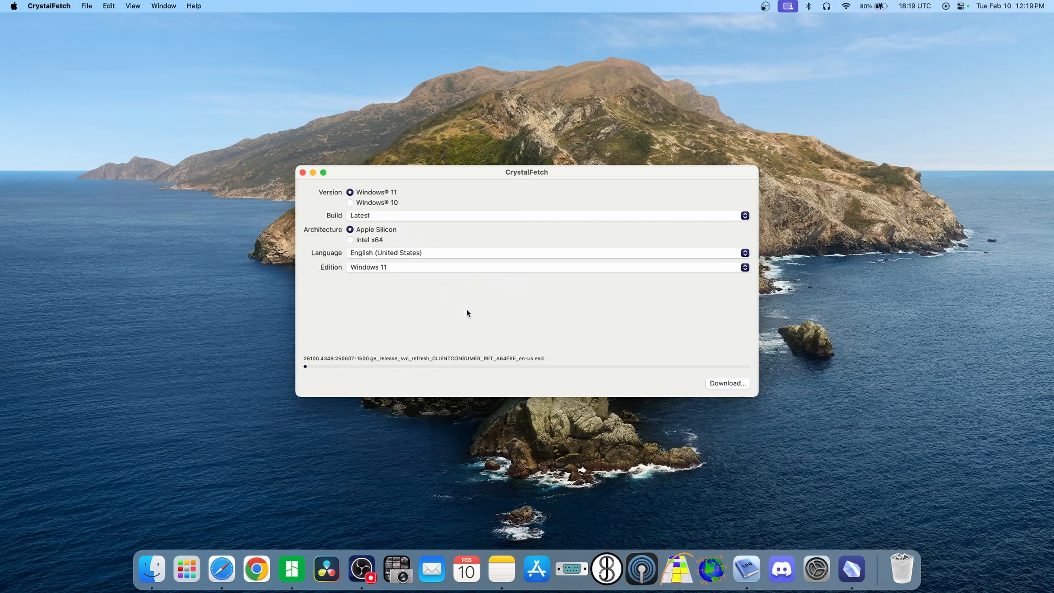
{"action": "left_click", "coordinate": [720, 383]}
{"action": "left_click", "coordinate": [620, 375]}
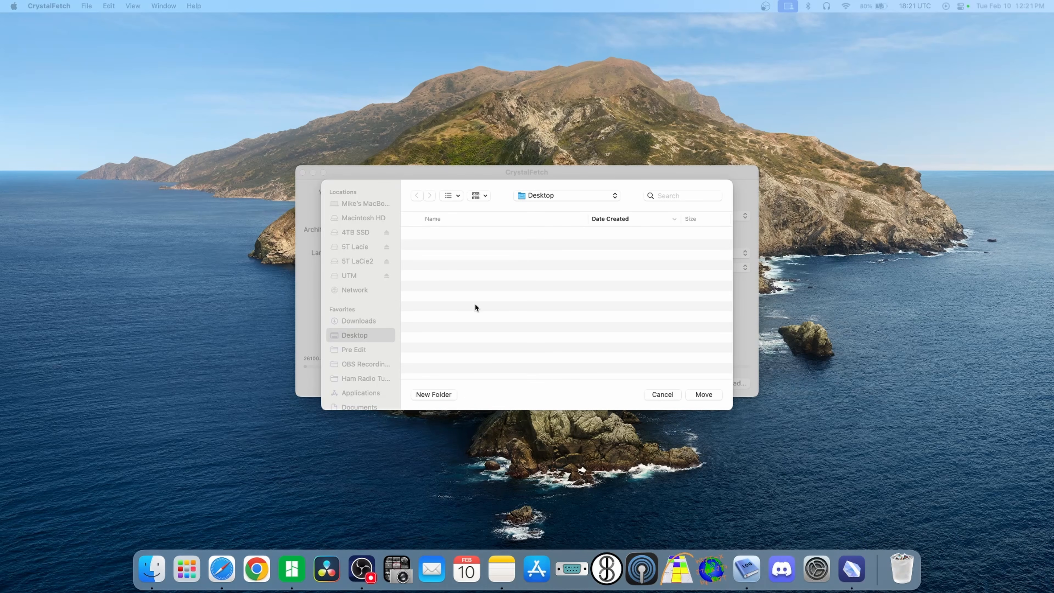
Step: Save the downloaded Windows ISO to the Desktop and close the CrystalFetch window
{"action": "left_click", "coordinate": [382, 337]}
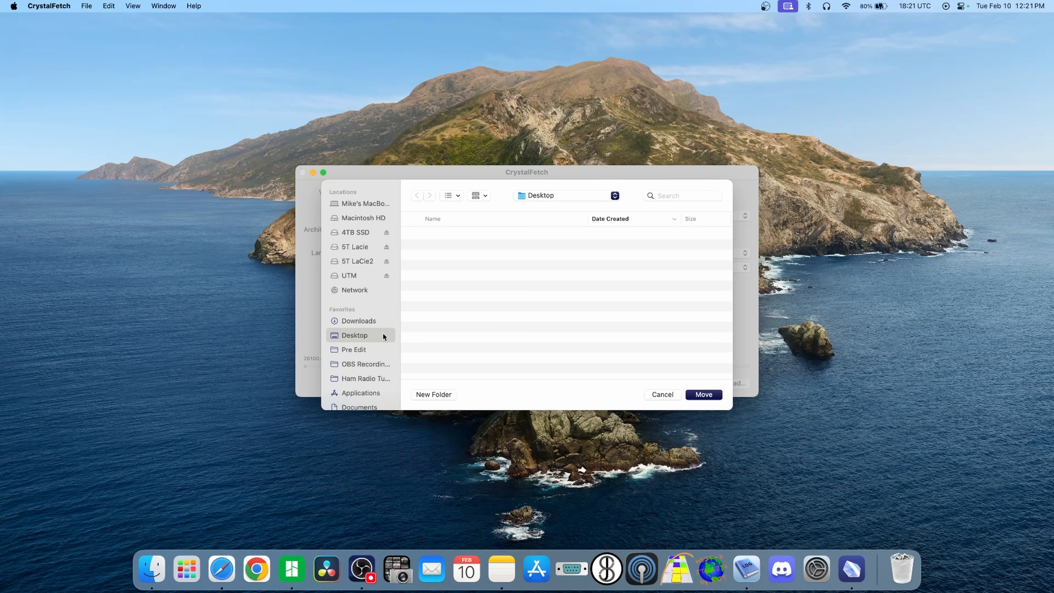
{"action": "left_click", "coordinate": [703, 394]}
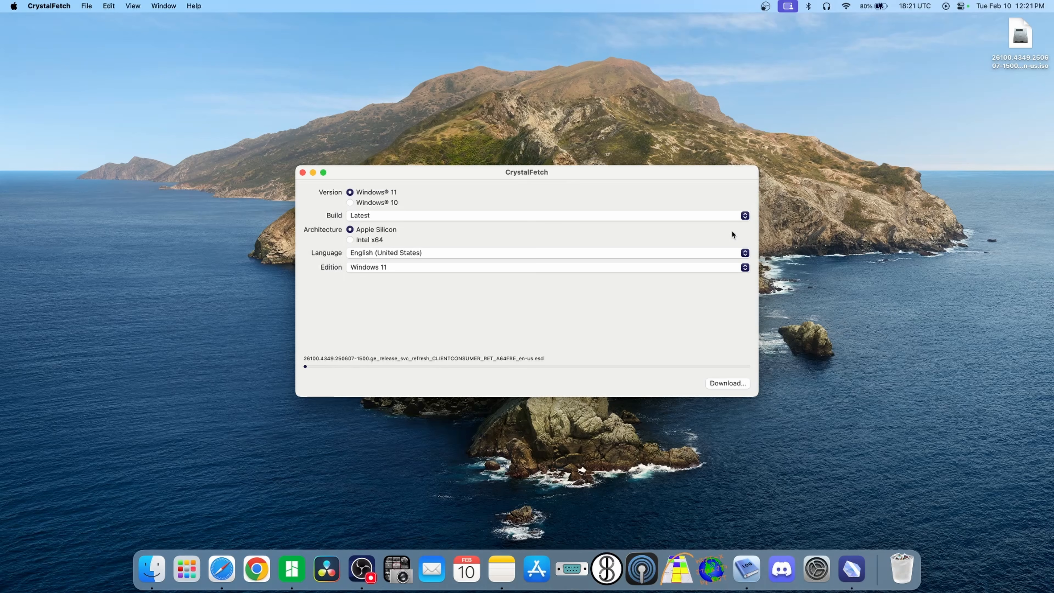
{"action": "left_click", "coordinate": [304, 173]}
Step: Launch UTM and approve opening the app downloaded from the internet
{"action": "left_click", "coordinate": [198, 570]}
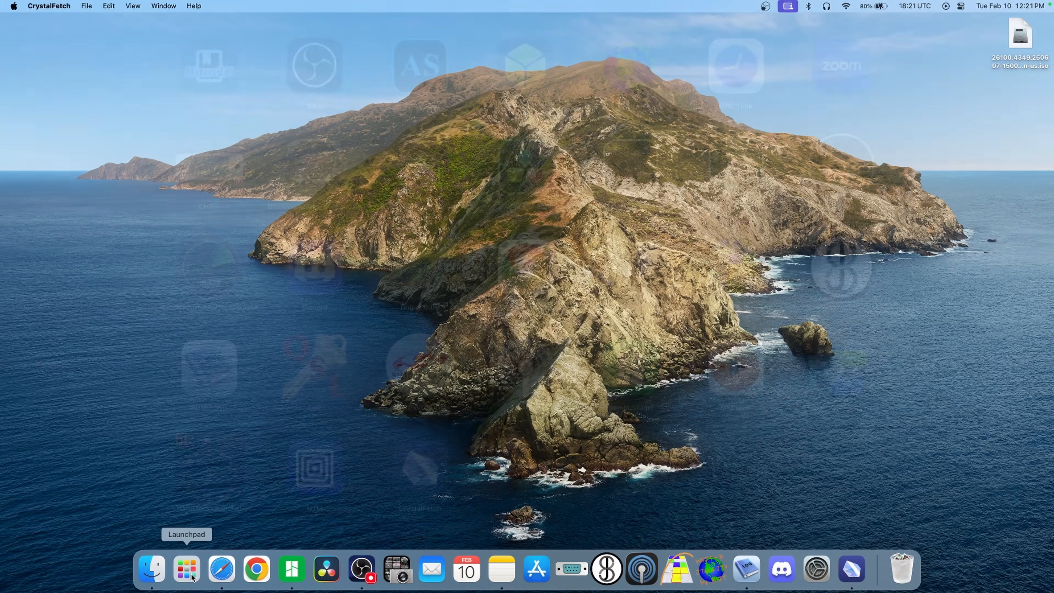
{"action": "left_click", "coordinate": [323, 466]}
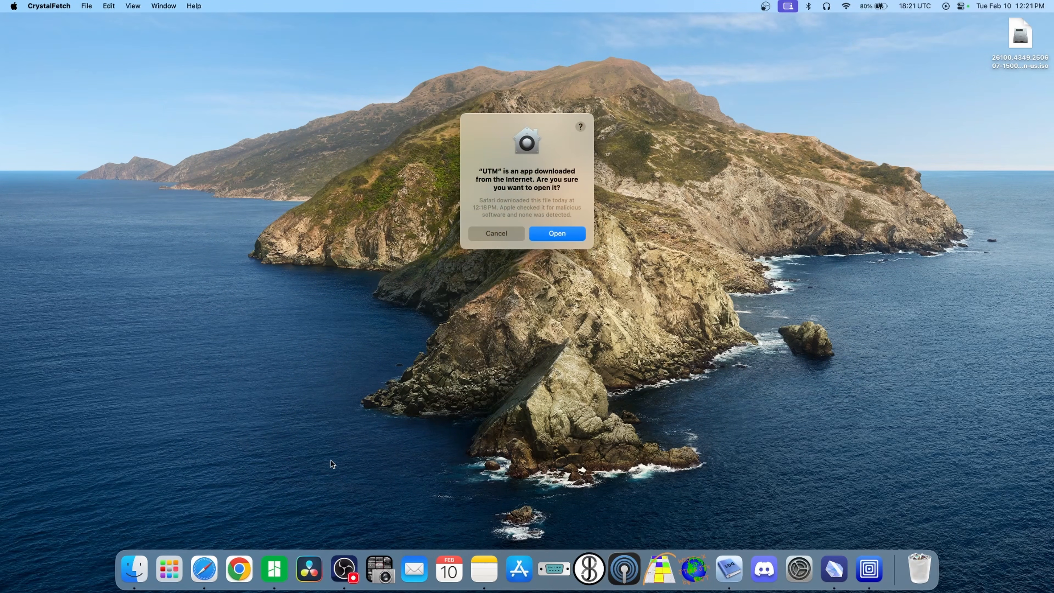
{"action": "left_click", "coordinate": [563, 236]}
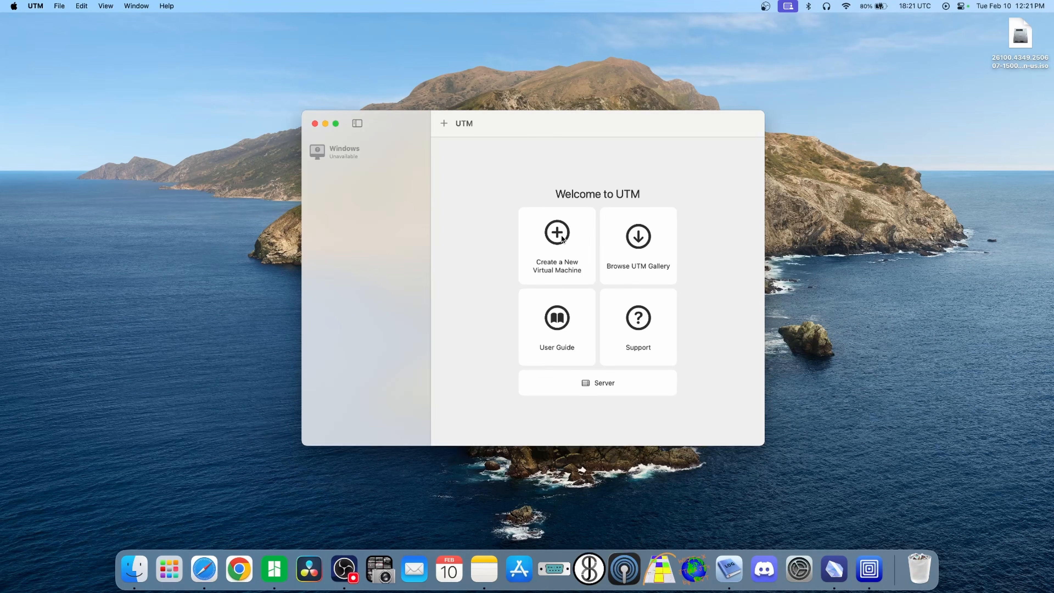
Step: Create a new virtualized Windows machine, accepting 4096 MiB of memory and the default CPU cores
{"action": "left_click", "coordinate": [557, 239]}
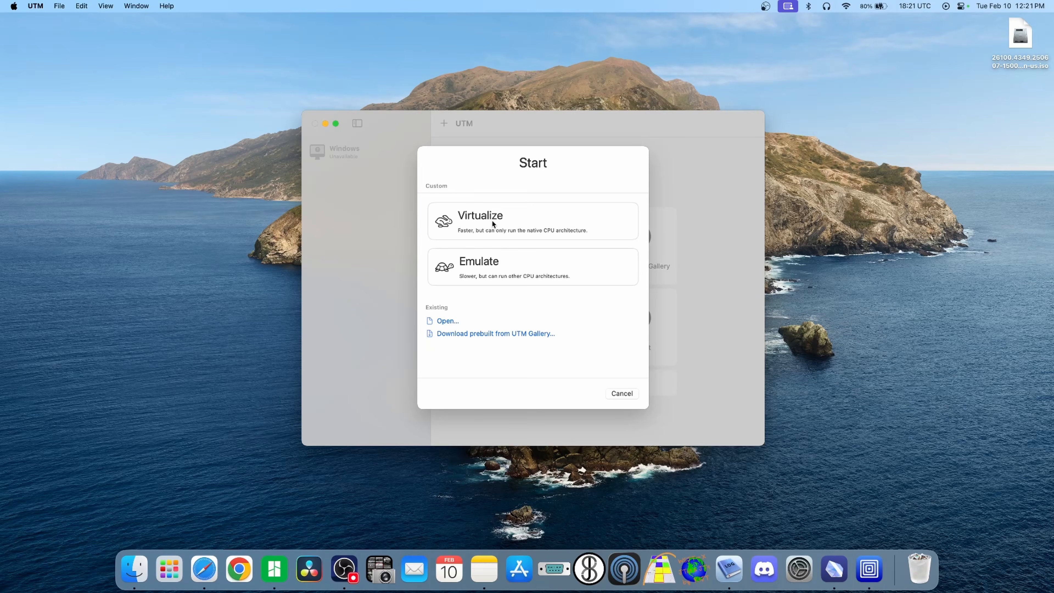
{"action": "left_click", "coordinate": [491, 218]}
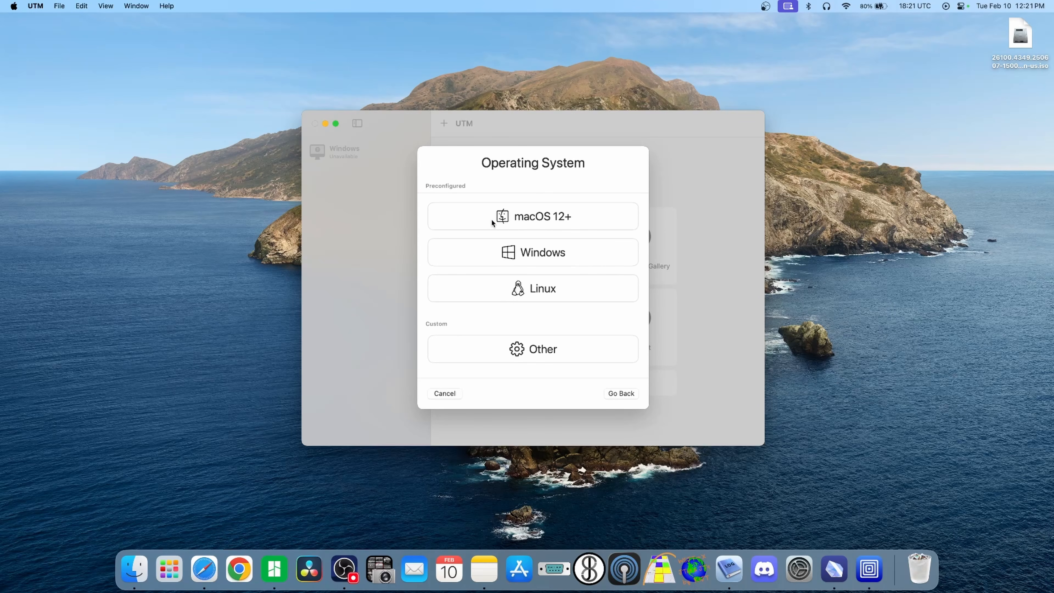
{"action": "left_click", "coordinate": [536, 251]}
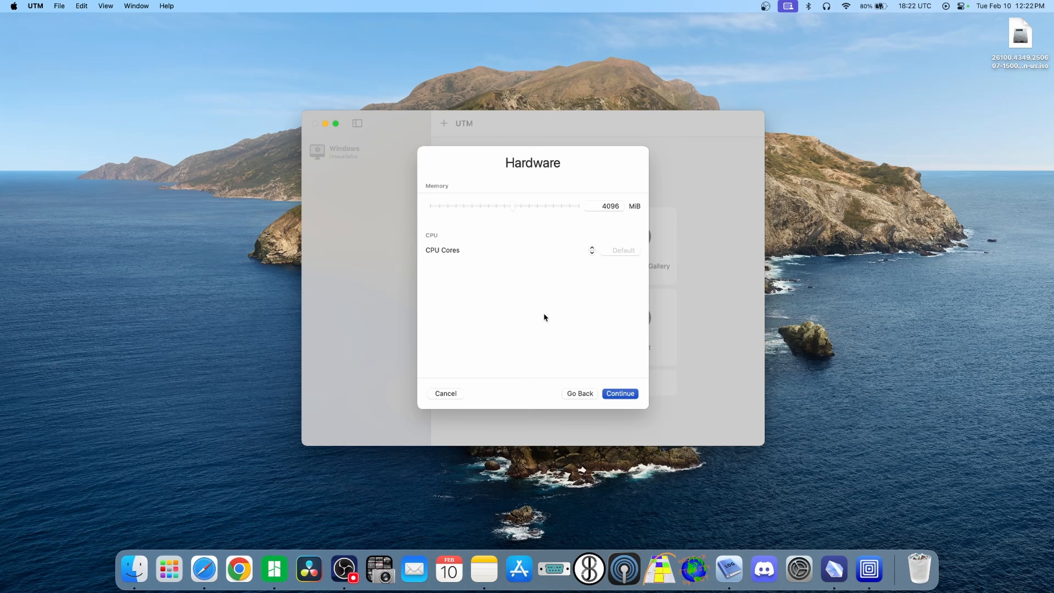
{"action": "left_click", "coordinate": [618, 395]}
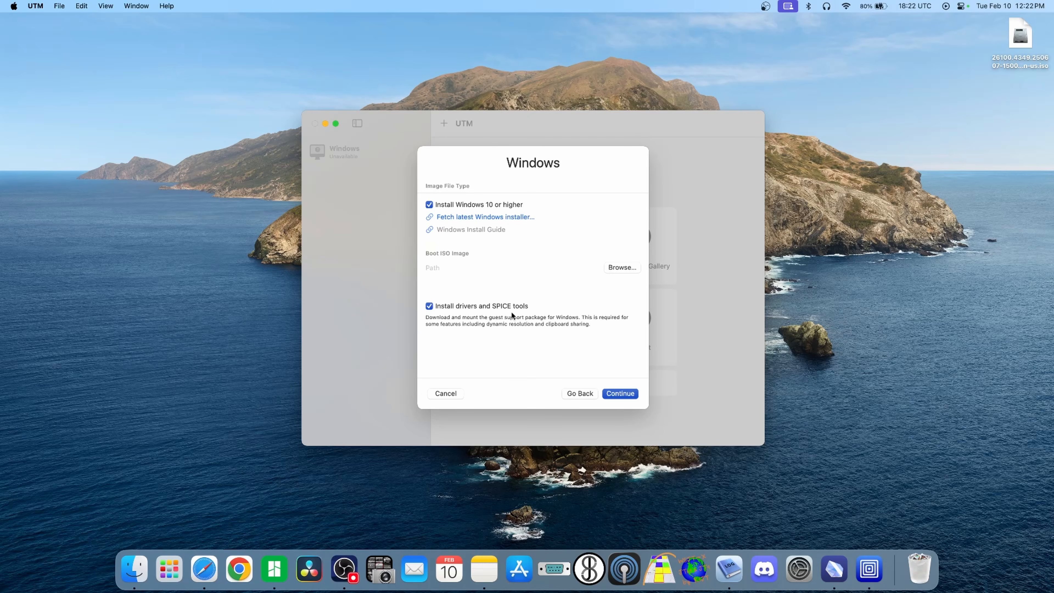
Step: Choose the Windows ISO on the Desktop as the boot image, keeping the drivers and SPICE tools installation enabled
{"action": "left_click", "coordinate": [622, 268]}
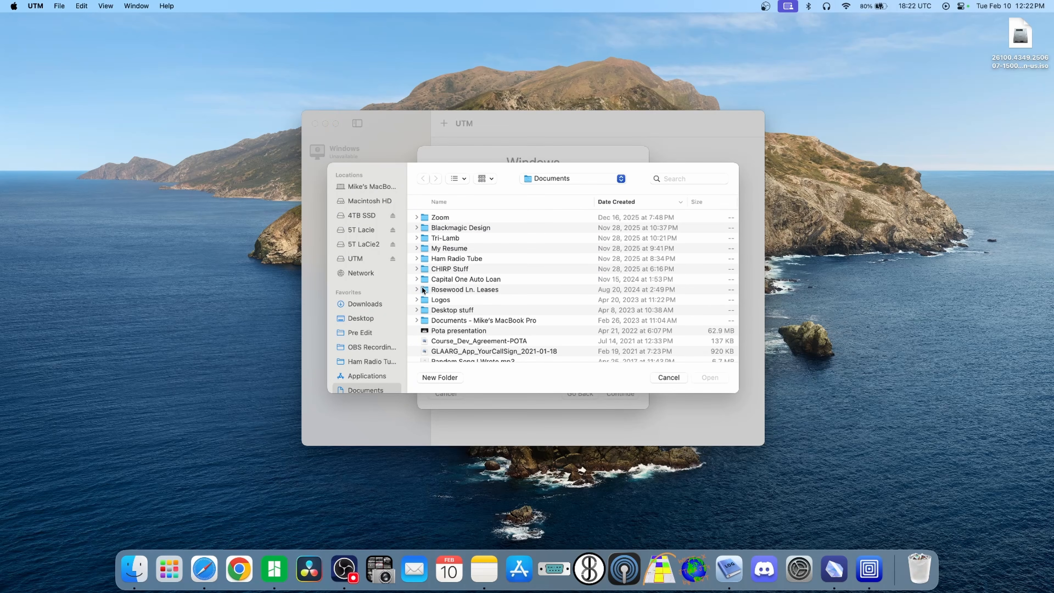
{"action": "left_click", "coordinate": [363, 319]}
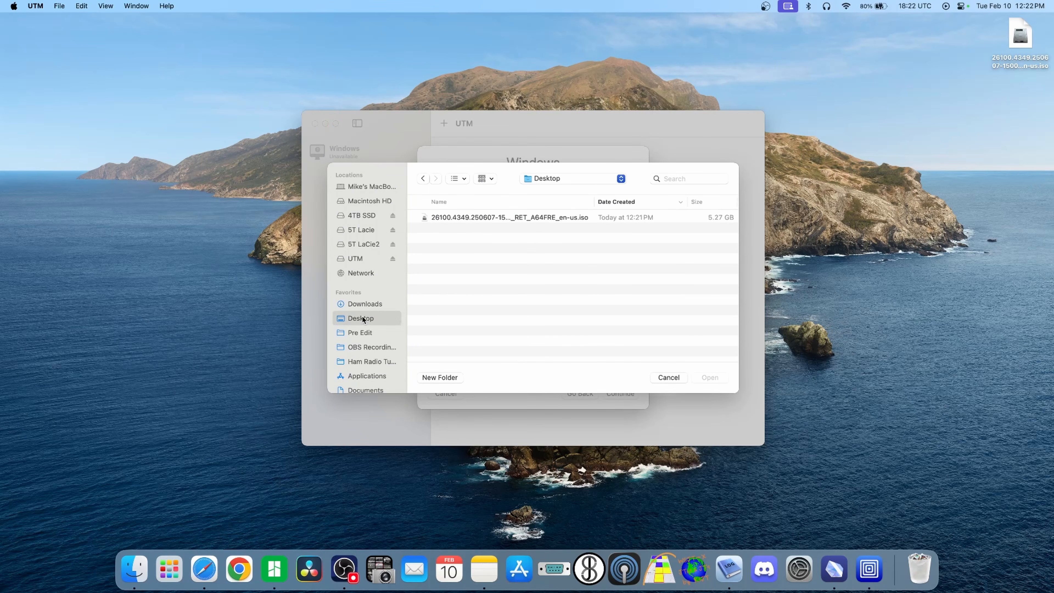
{"action": "left_click", "coordinate": [614, 220]}
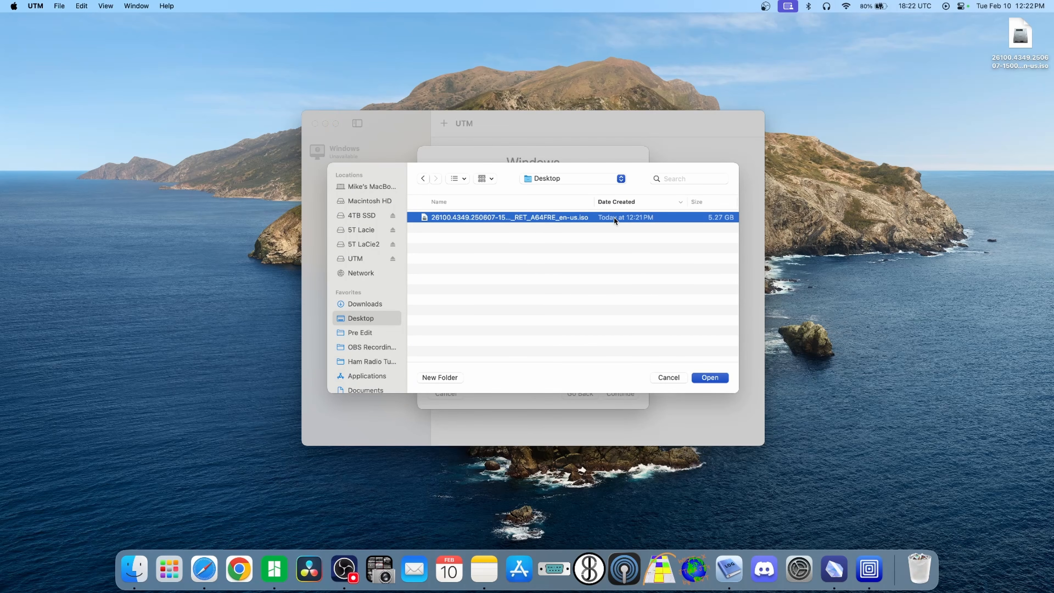
{"action": "left_click", "coordinate": [703, 376]}
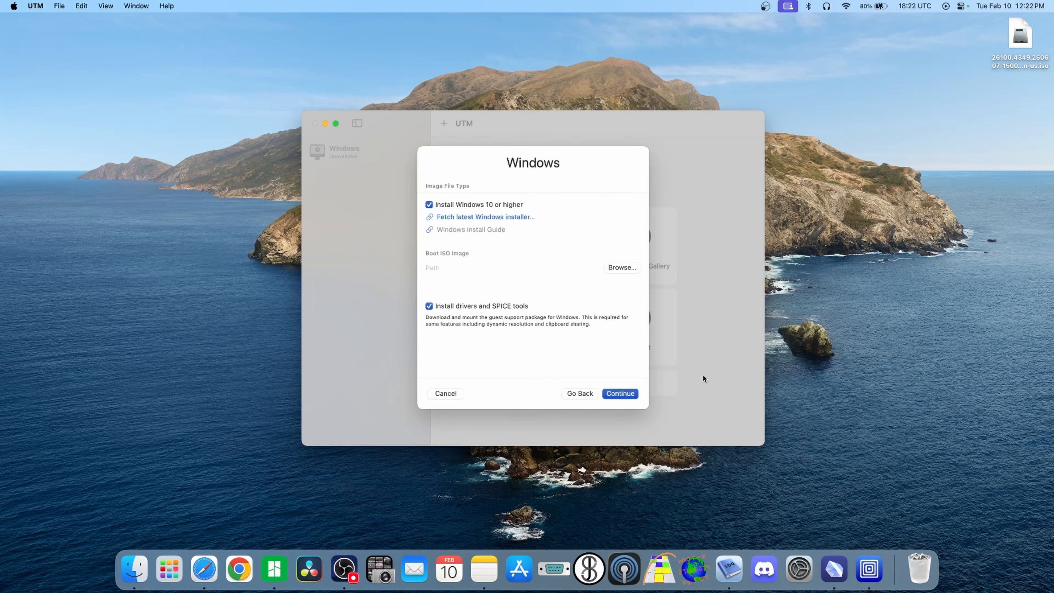
{"action": "left_click", "coordinate": [621, 392]}
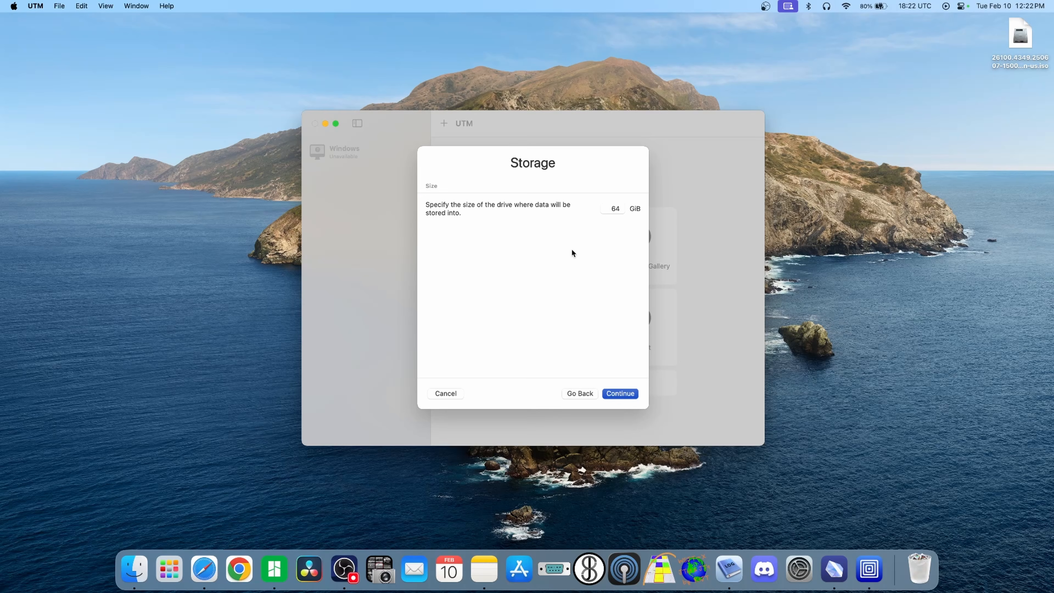
Step: Save the virtual machine as Windows with 64 GiB of storage and no shared directory, and start it
{"action": "left_click", "coordinate": [619, 395]}
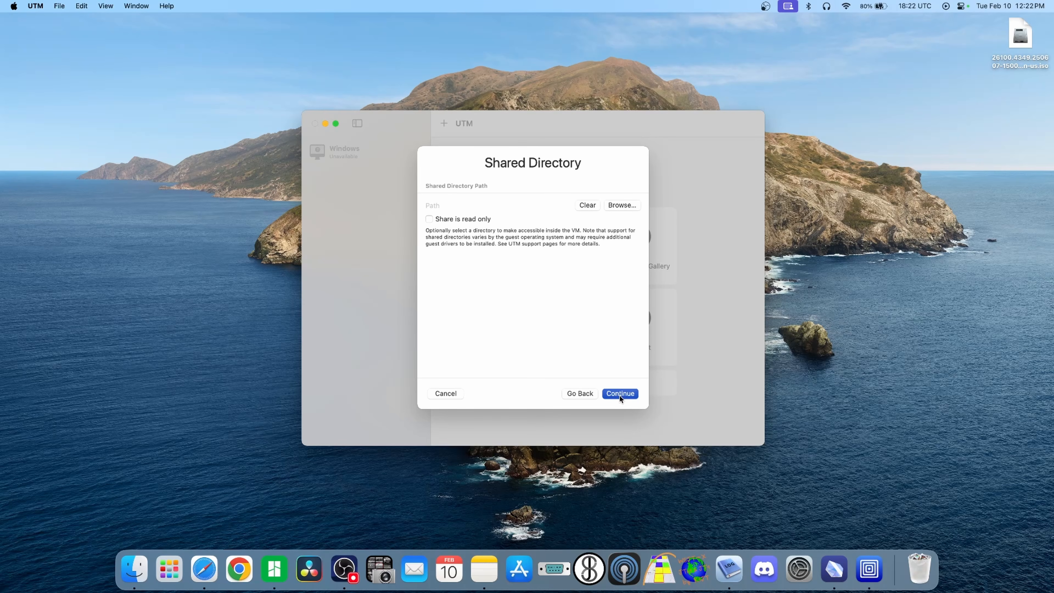
{"action": "left_click", "coordinate": [621, 395]}
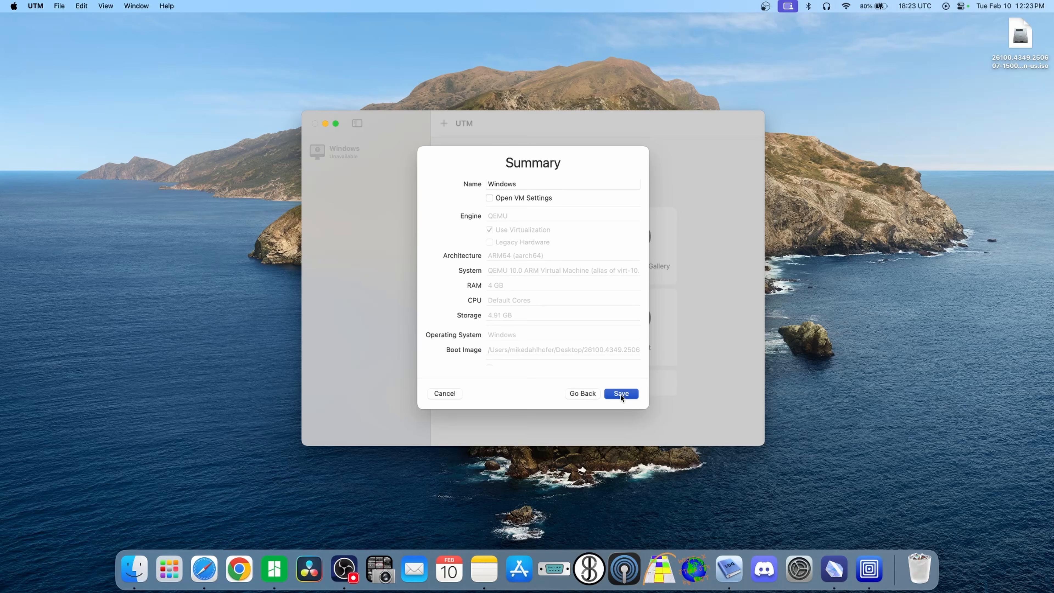
{"action": "left_click", "coordinate": [621, 395]}
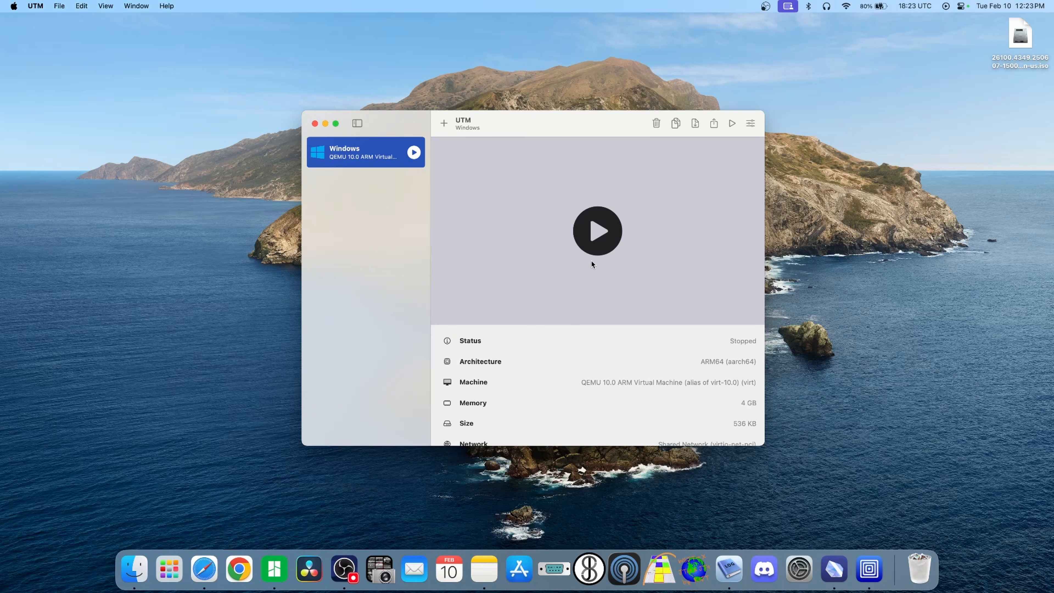
{"action": "left_click", "coordinate": [598, 232]}
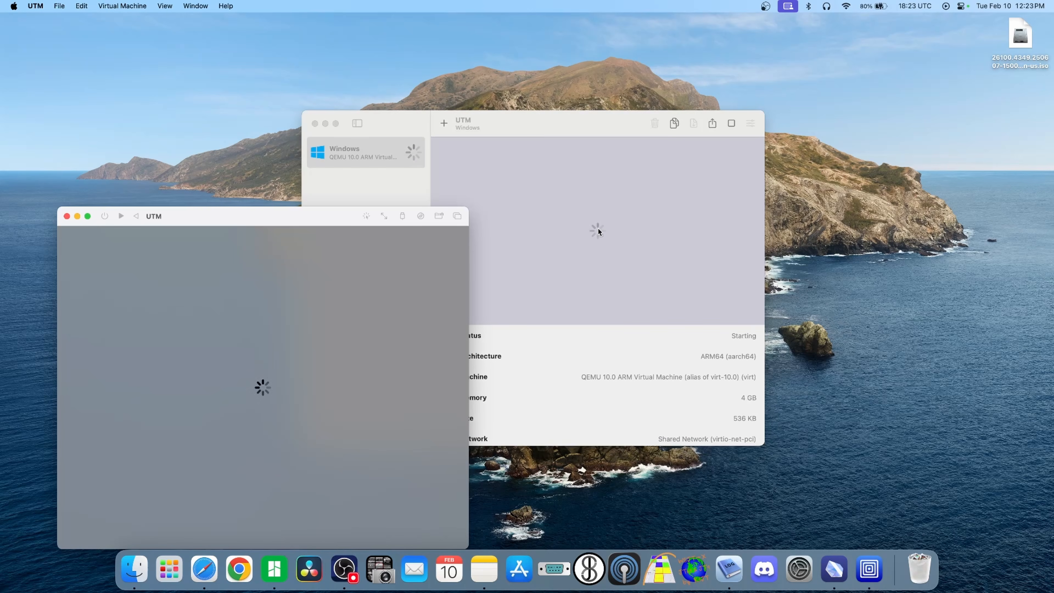
Step: Boot the virtual machine from the installation disc and accept English (United States) language settings and the US keyboard in Windows Setup
{"action": "left_click_drag", "start_coordinate": [266, 217], "coordinate": [532, 137]}
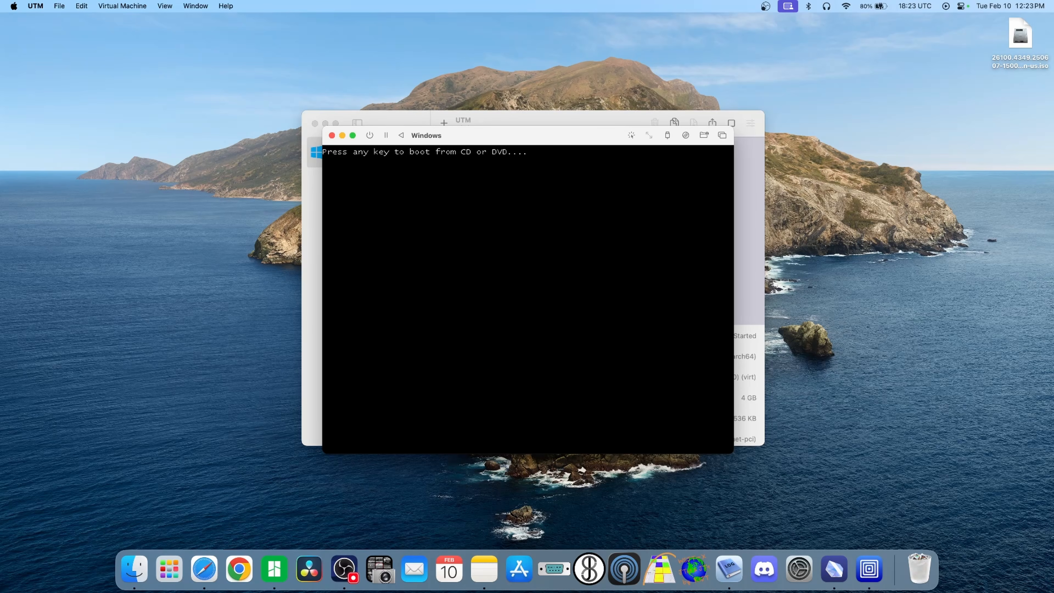
{"action": "key", "text": "Return"}
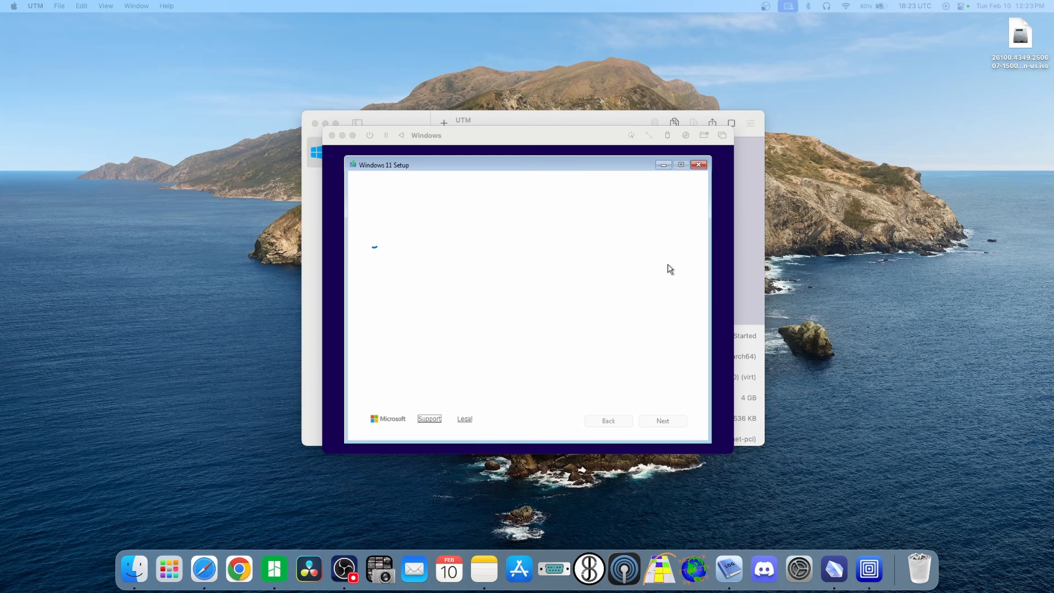
{"action": "left_click", "coordinate": [668, 265]}
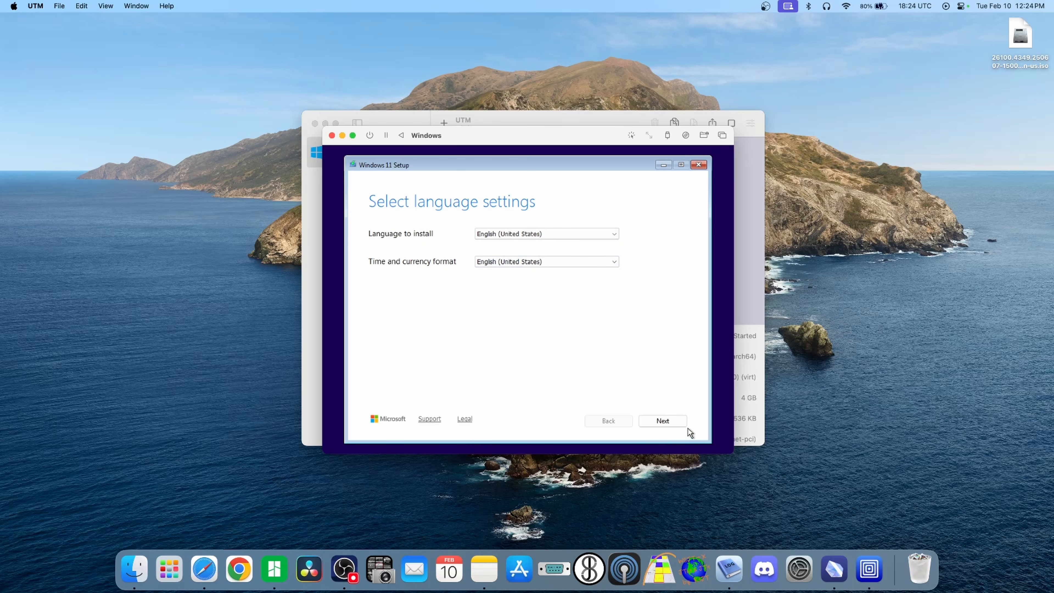
{"action": "left_click", "coordinate": [670, 422]}
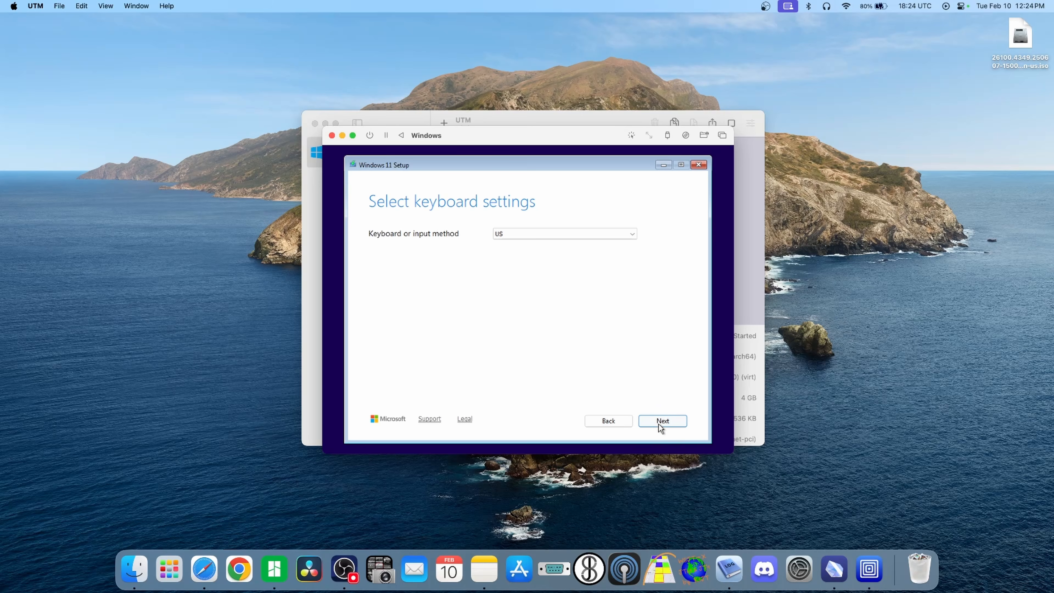
{"action": "left_click", "coordinate": [660, 426]}
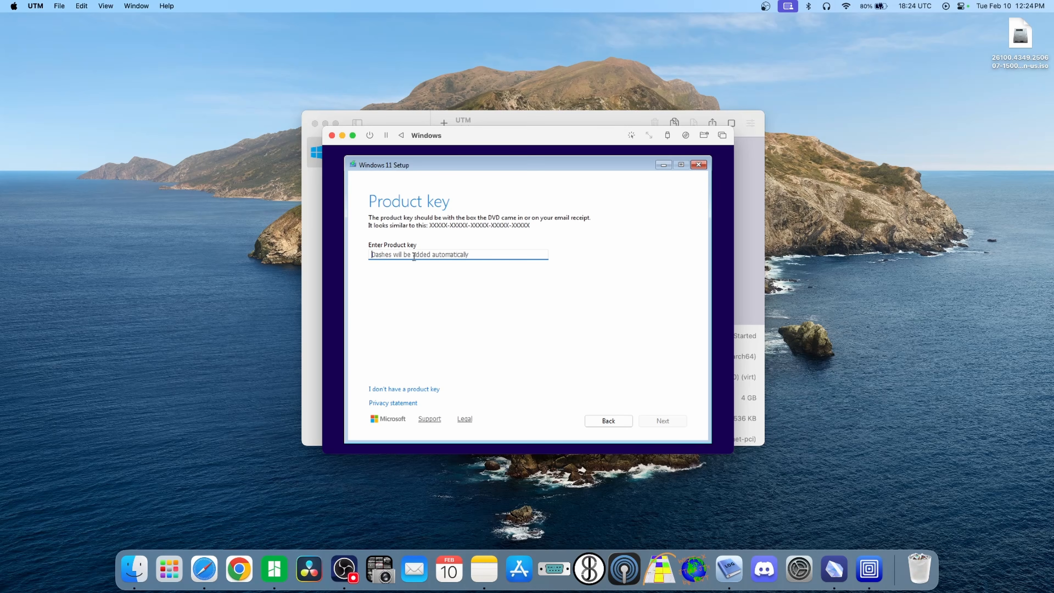
Step: Continue without a product key, choose Windows 11 Pro, accept the license terms, and select Disk 0 Unallocated Space as the install location
{"action": "left_click", "coordinate": [401, 390]}
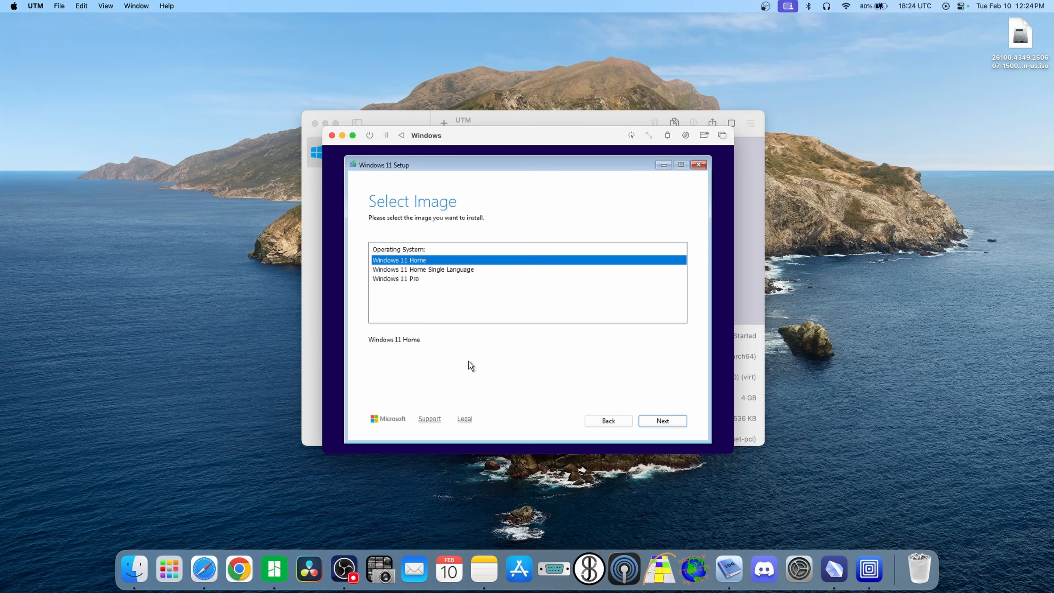
{"action": "left_click", "coordinate": [395, 280]}
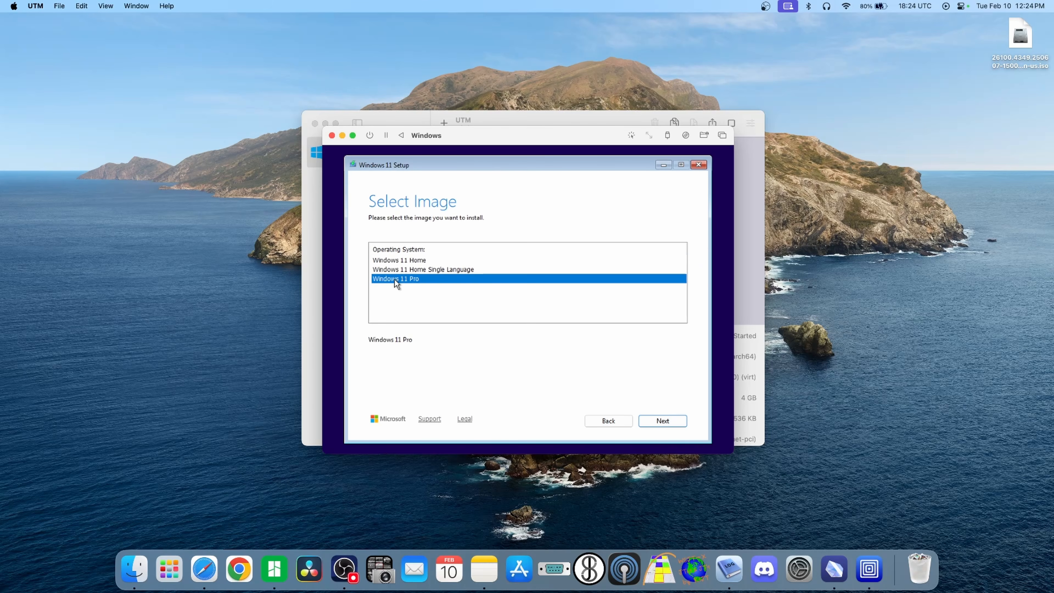
{"action": "left_click", "coordinate": [673, 420]}
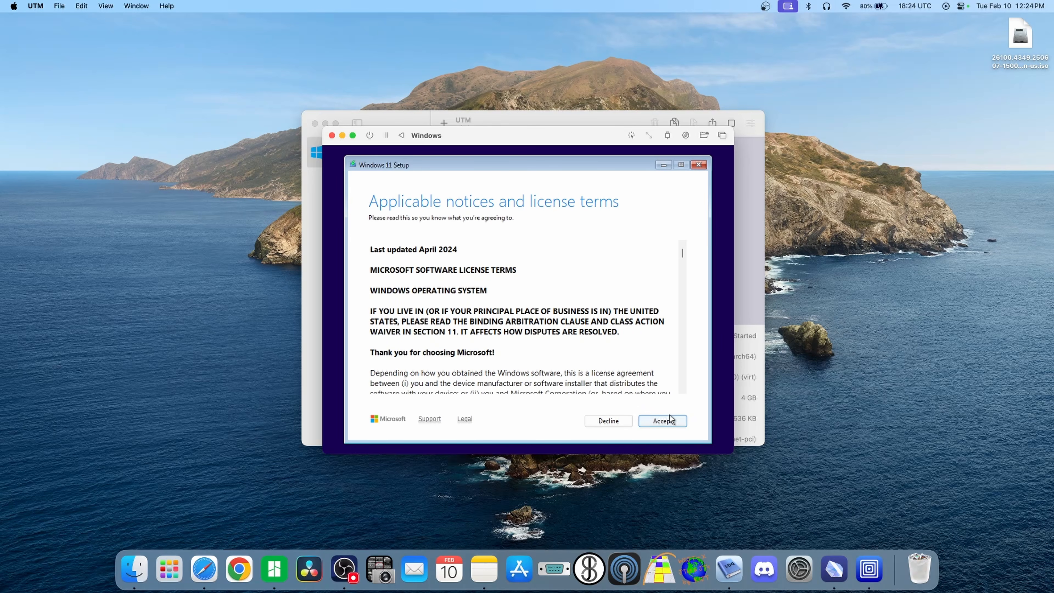
{"action": "left_click", "coordinate": [667, 418]}
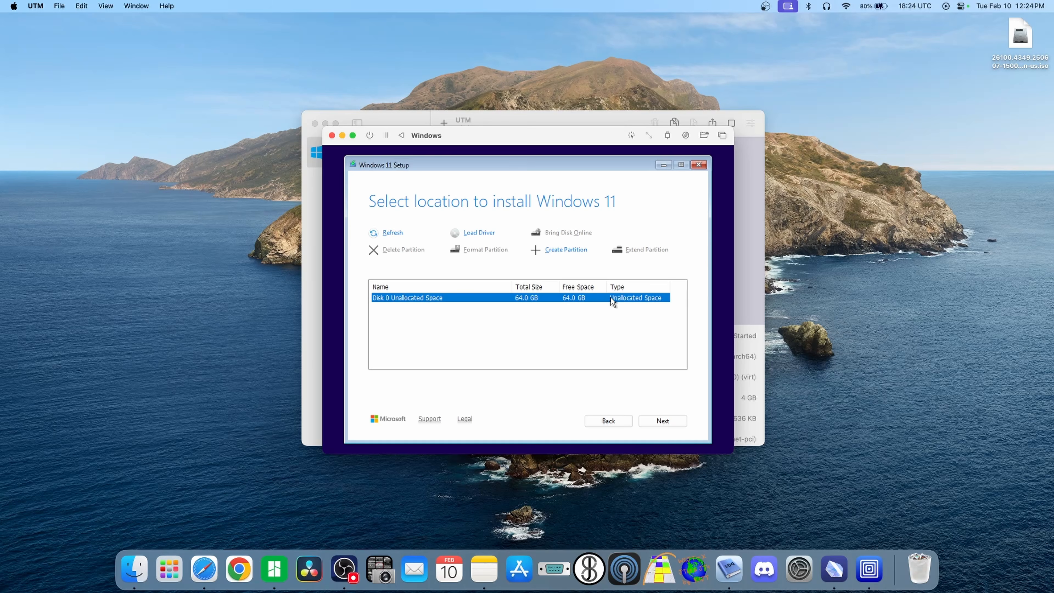
{"action": "left_click", "coordinate": [654, 418]}
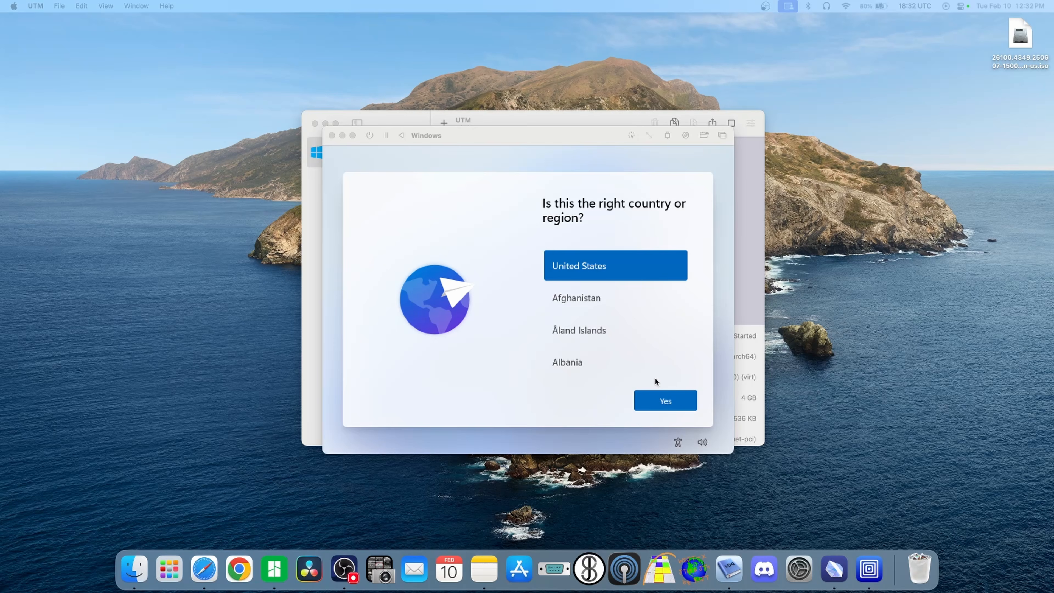
Step: Confirm United States as the region and US as the keyboard layout, and skip adding a second layout
{"action": "left_click", "coordinate": [663, 400]}
{"action": "left_click", "coordinate": [661, 399]}
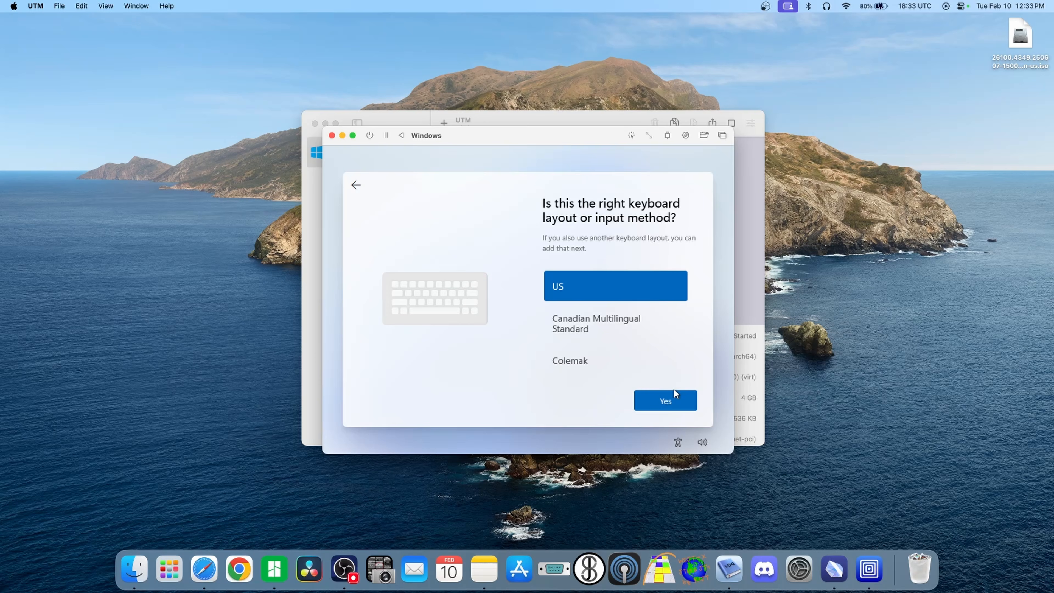
{"action": "left_click", "coordinate": [672, 404]}
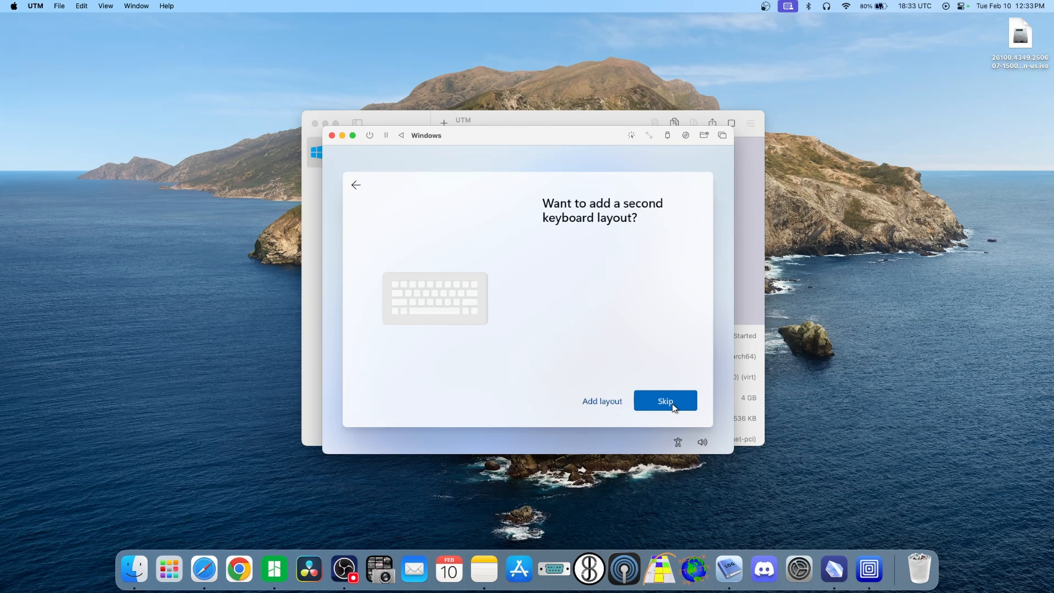
{"action": "left_click", "coordinate": [674, 403]}
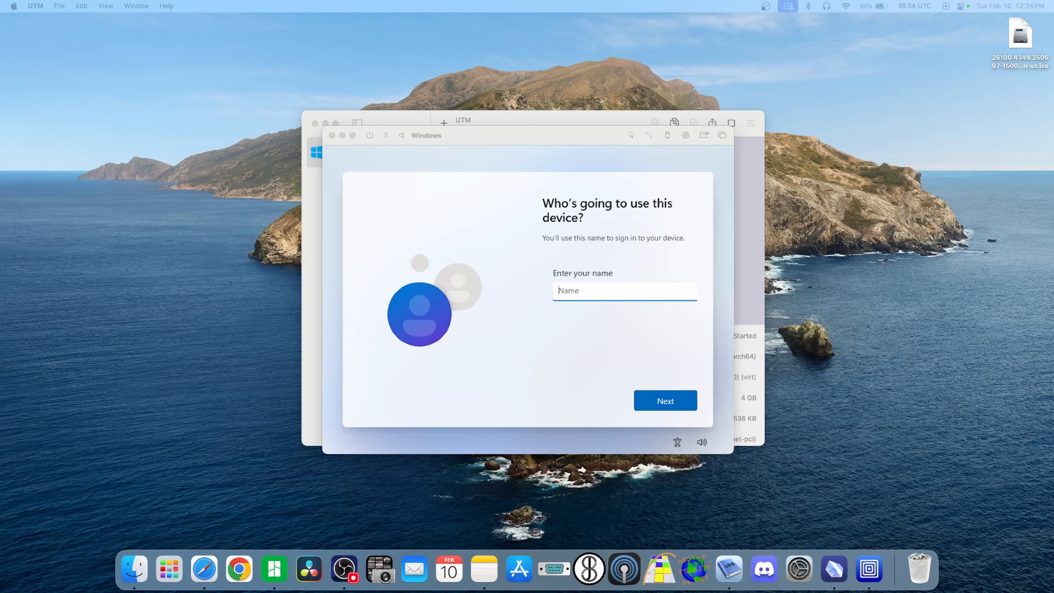
Step: Enter the user's name for the Windows account and leave the password blank
{"action": "left_click", "coordinate": [586, 290]}
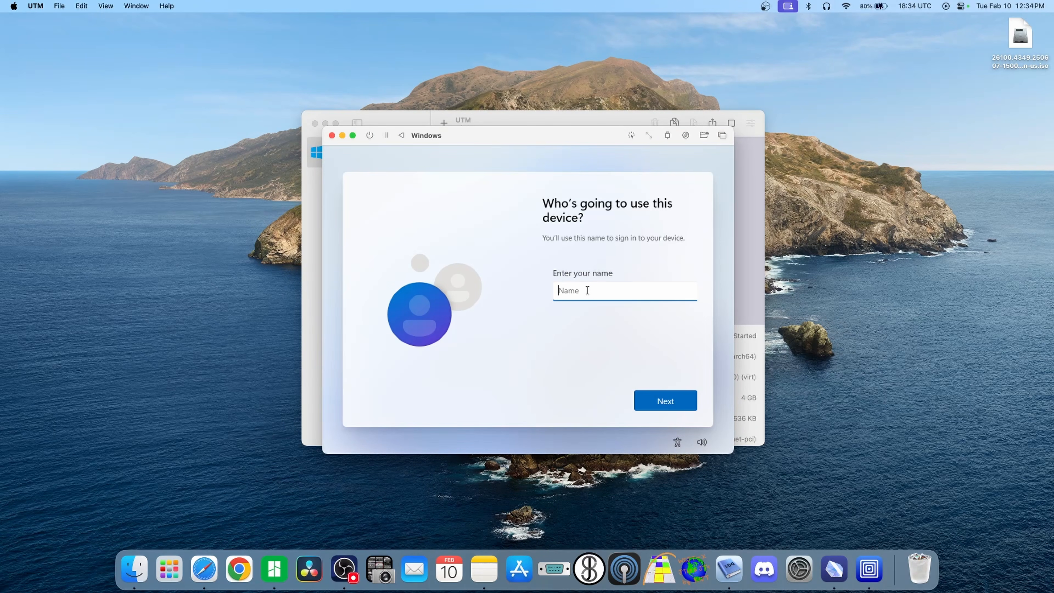
{"action": "type", "text": "K8MRD"}
{"action": "left_click", "coordinate": [667, 401]}
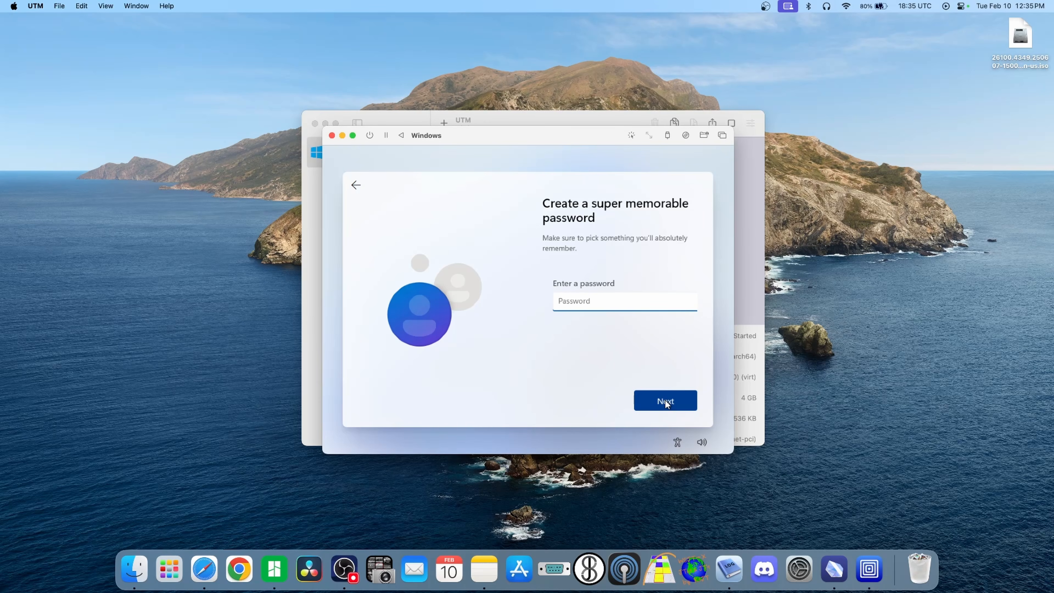
{"action": "left_click", "coordinate": [665, 400]}
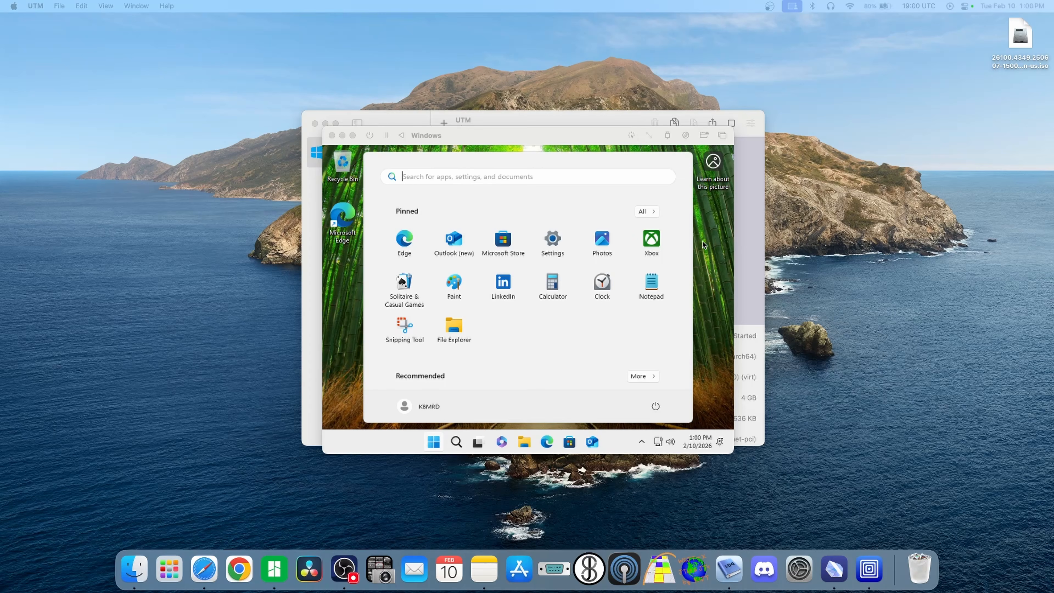
Step: Close the Start menu and try to mount the Windows guest tools on the running virtual machine
{"action": "left_click", "coordinate": [704, 263]}
{"action": "left_click", "coordinate": [705, 268]}
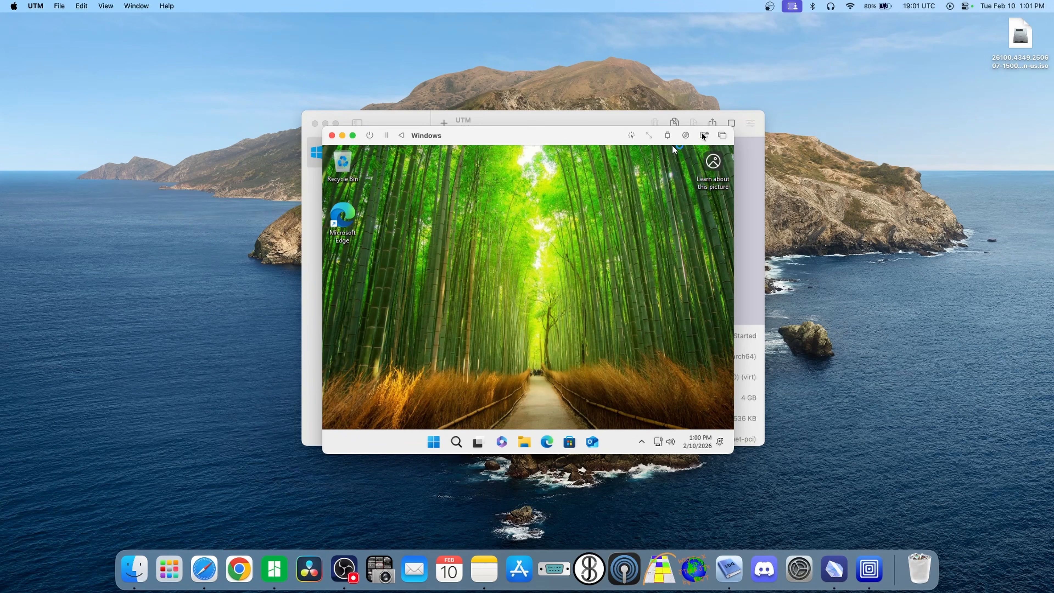
{"action": "left_click", "coordinate": [137, 8]}
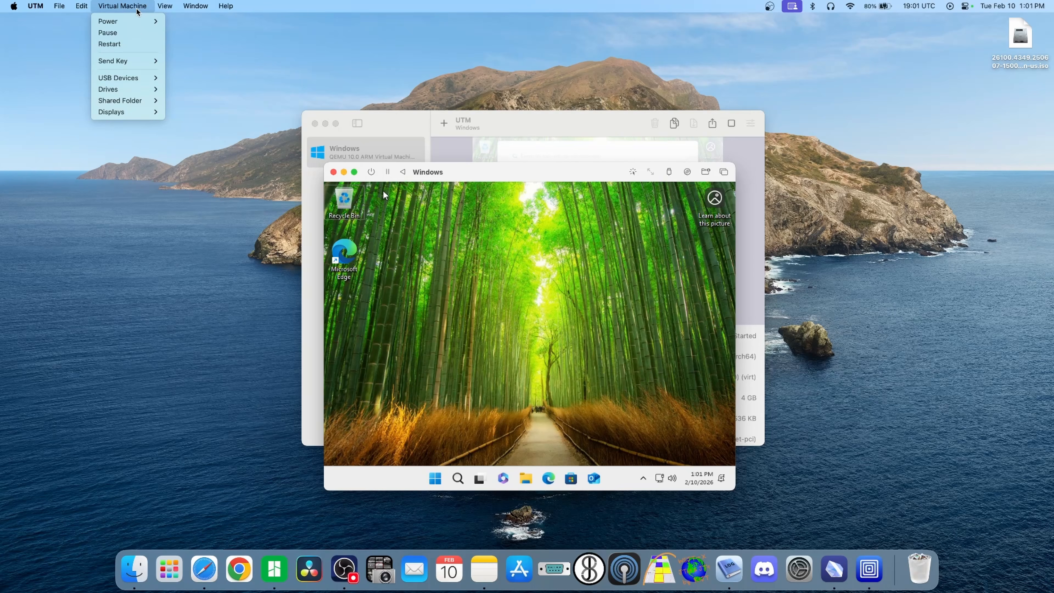
{"action": "mouse_move", "coordinate": [123, 91]}
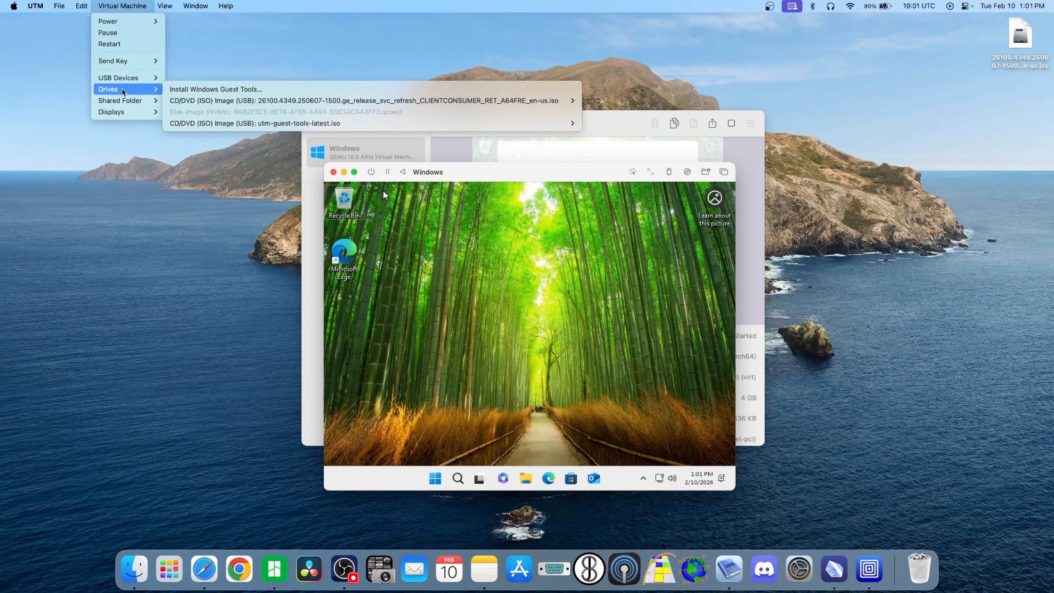
{"action": "left_click", "coordinate": [226, 89]}
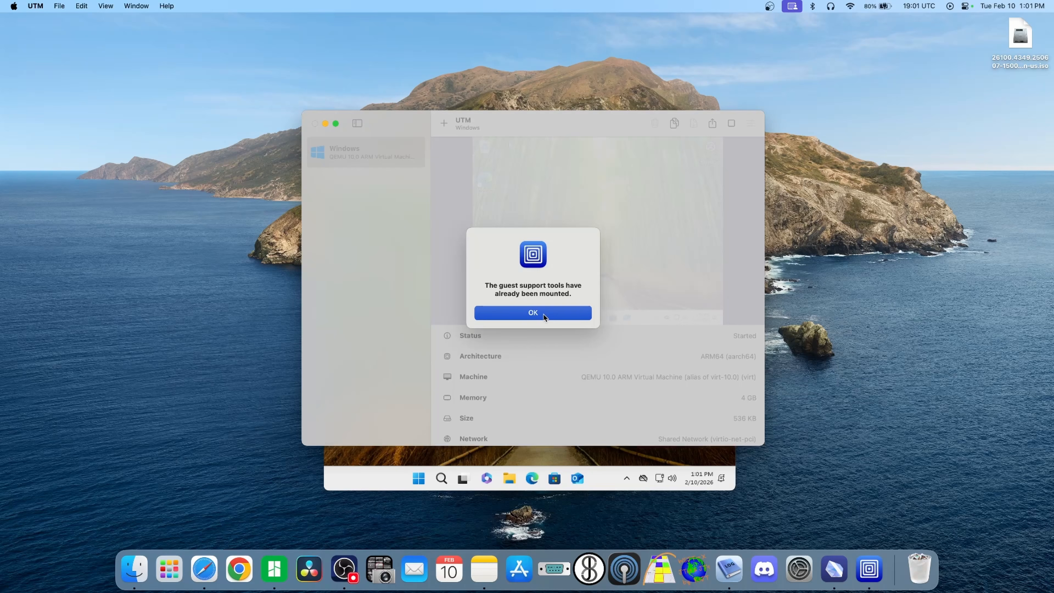
{"action": "left_click", "coordinate": [544, 315]}
Step: Open the UTM Guest Tools CD drive (D:) under This PC and launch the utm-guest-tools-0.1.271 installer
{"action": "left_click", "coordinate": [452, 457]}
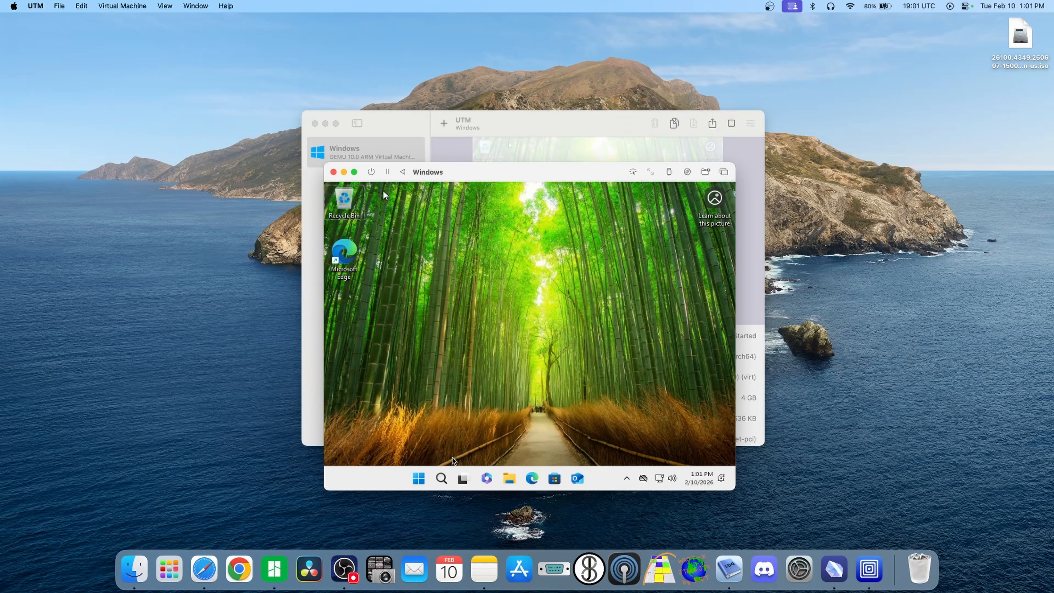
{"action": "left_click", "coordinate": [510, 480]}
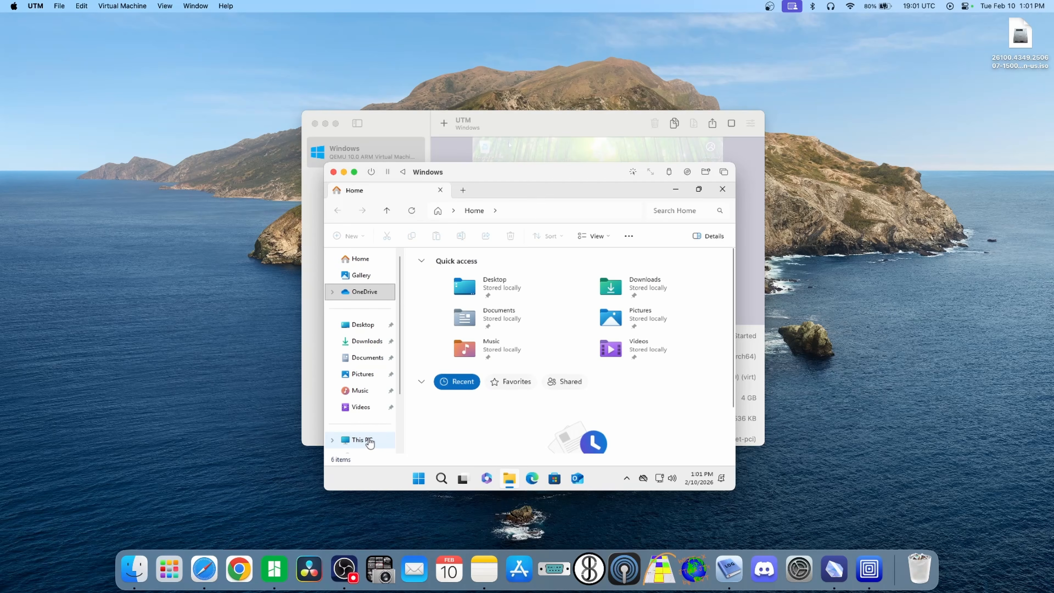
{"action": "left_click", "coordinate": [362, 440]}
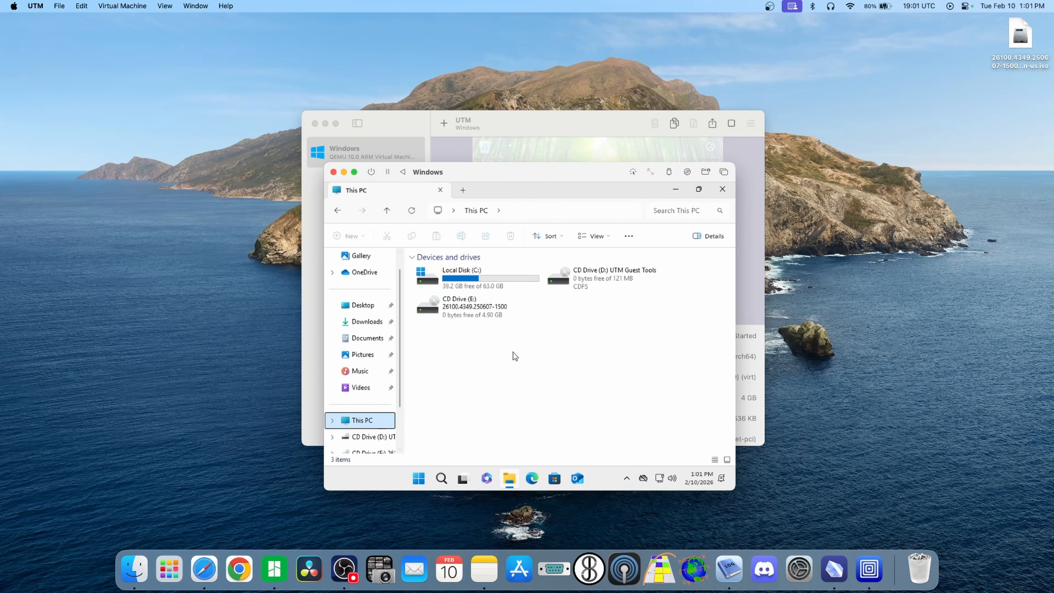
{"action": "double_click", "coordinate": [626, 275]}
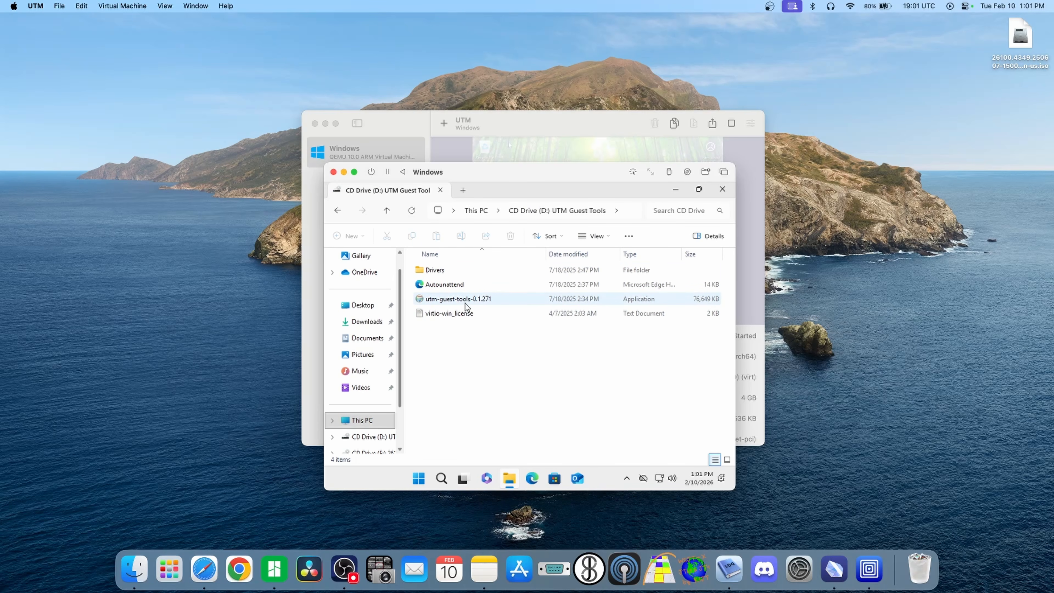
{"action": "left_click", "coordinate": [475, 301]}
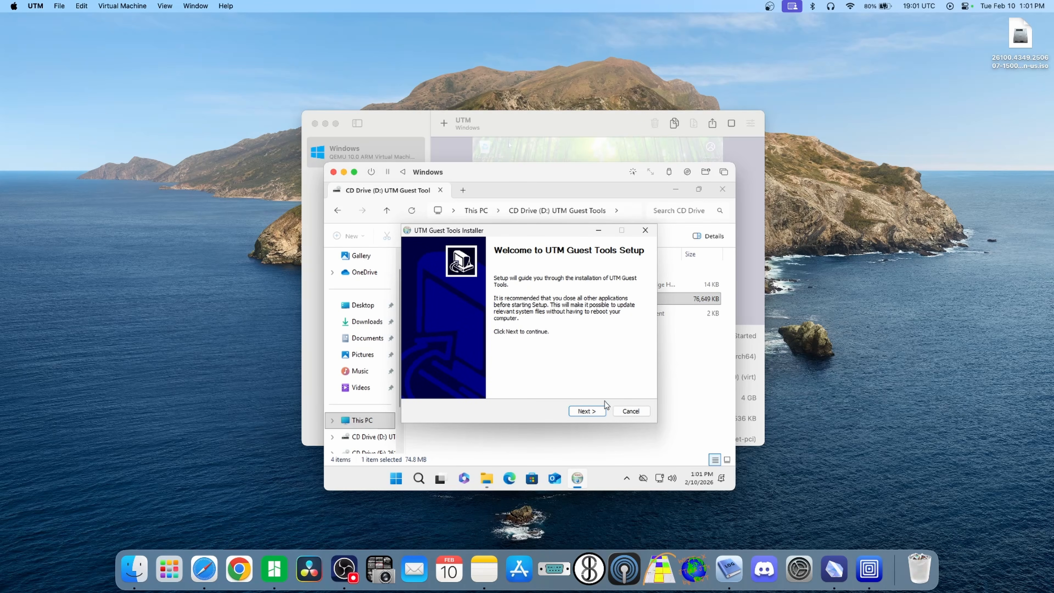
Step: Minimize File Explorer and install UTM Guest Tools, accepting the license agreement and finishing the setup
{"action": "left_click", "coordinate": [591, 410]}
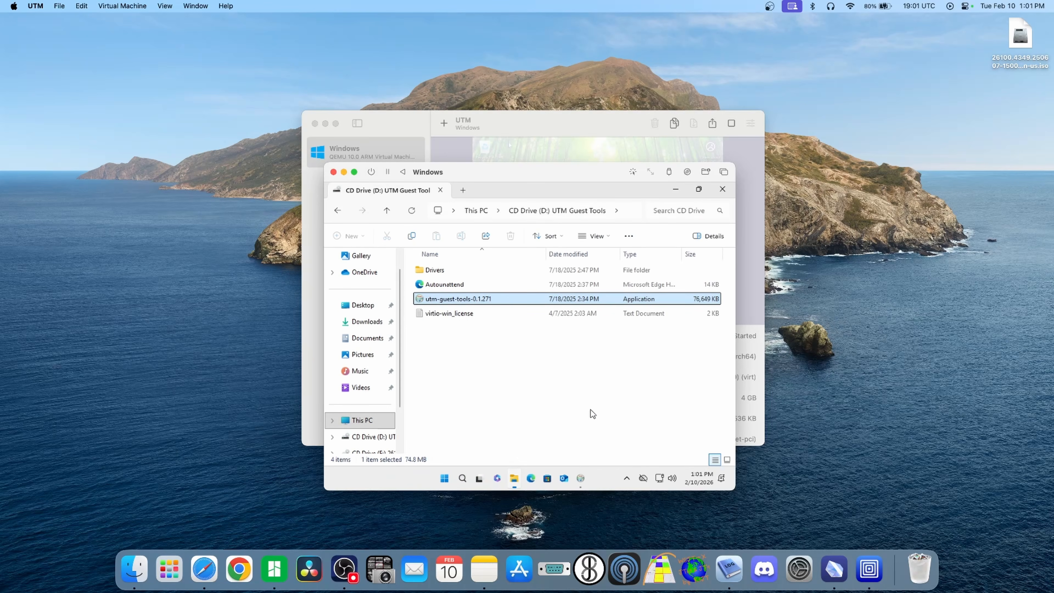
{"action": "left_click", "coordinate": [680, 191]}
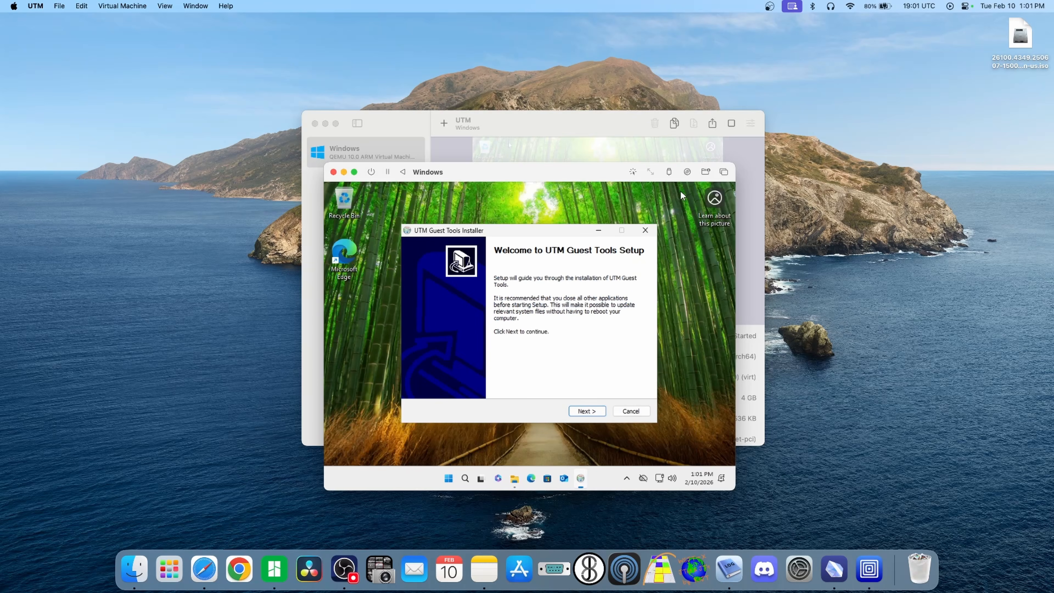
{"action": "left_click", "coordinate": [587, 411]}
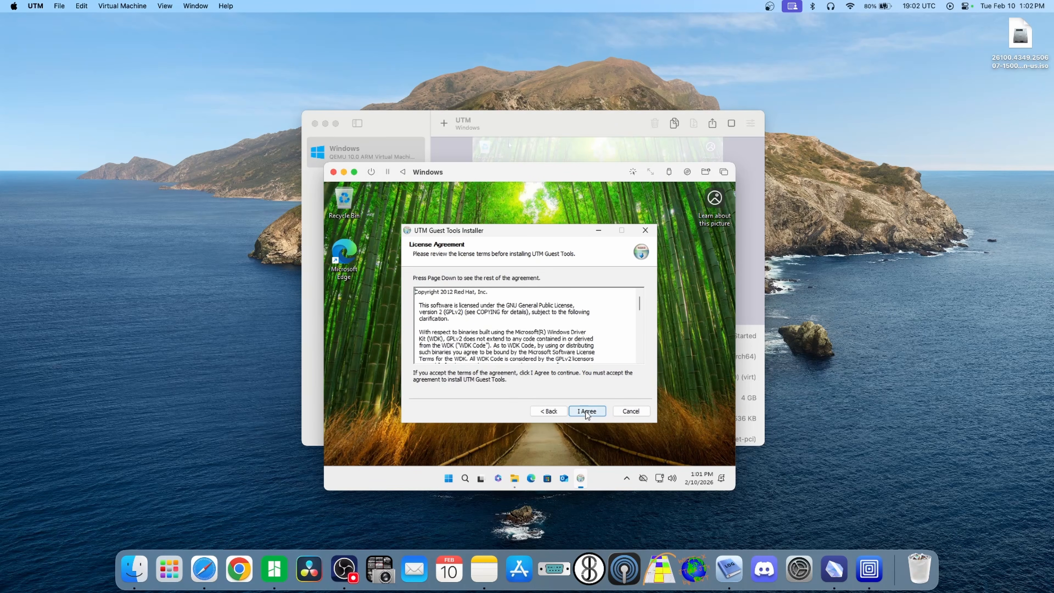
{"action": "left_click", "coordinate": [587, 411]}
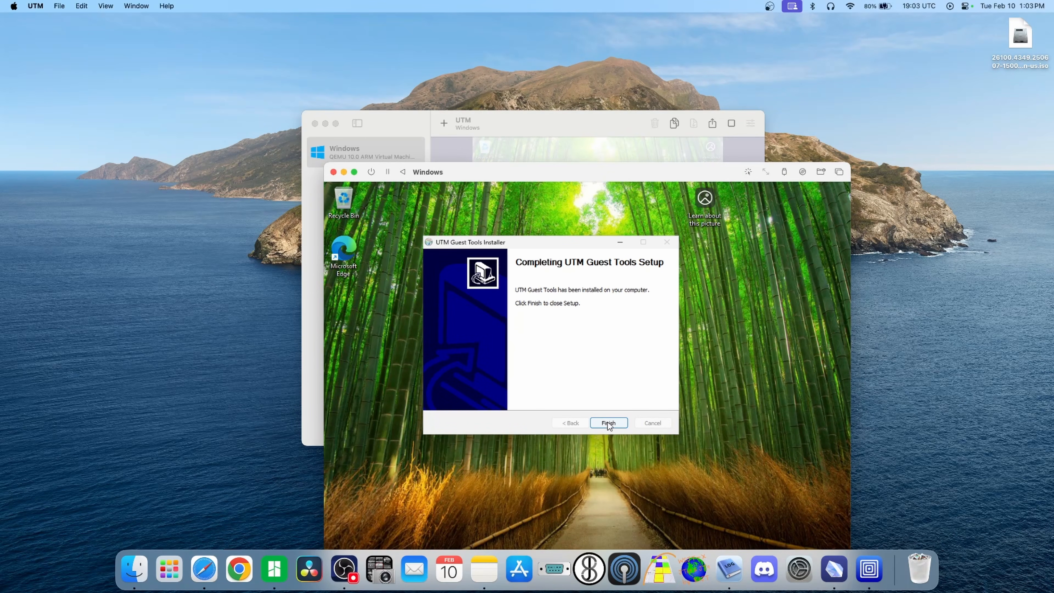
{"action": "left_click", "coordinate": [608, 422]}
Step: Reposition the virtual machine window and shut down Windows
{"action": "left_click_drag", "start_coordinate": [520, 175], "coordinate": [491, 121]}
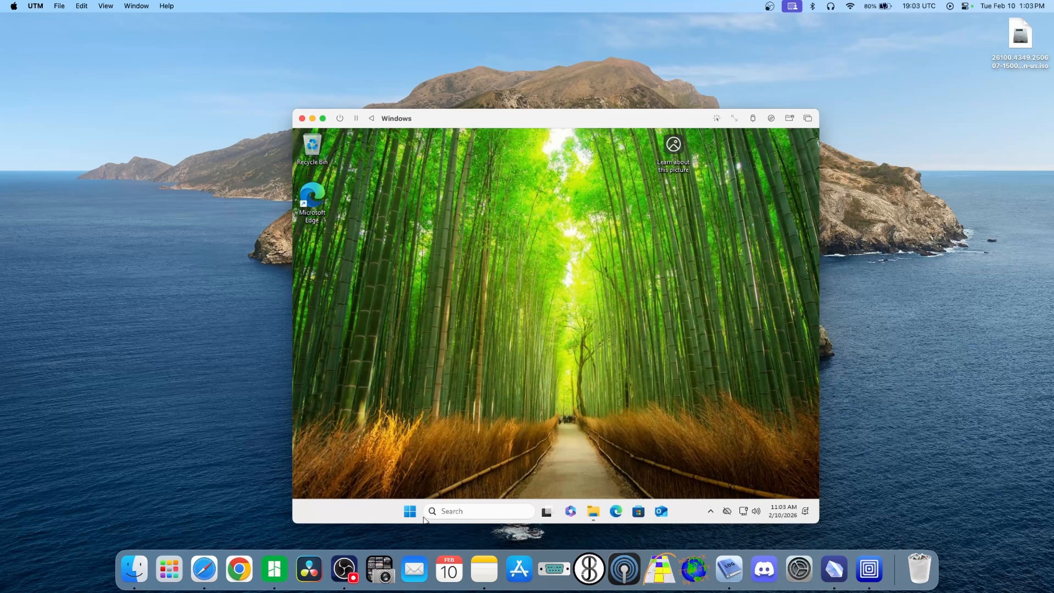
{"action": "left_click", "coordinate": [415, 508]}
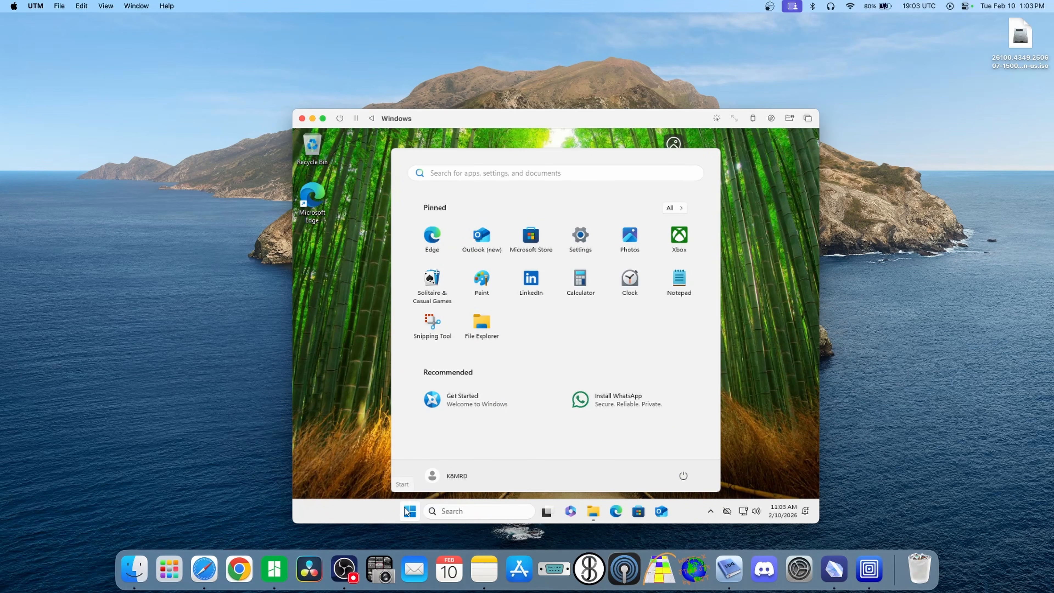
{"action": "left_click", "coordinate": [683, 476]}
{"action": "left_click", "coordinate": [683, 436]}
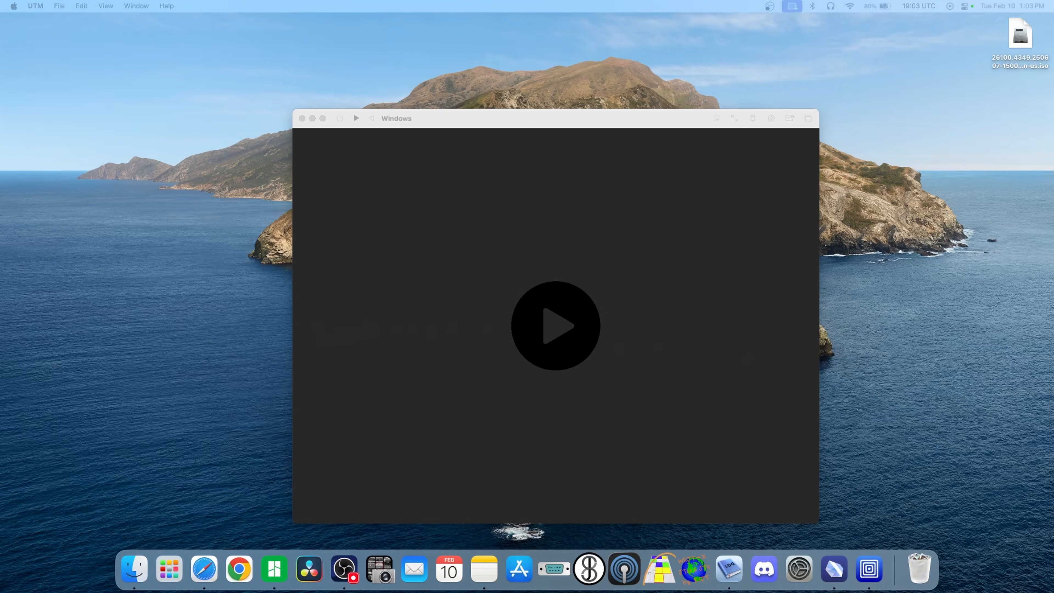
Step: Move the two windows apart and clear both CD/DVD drives of the stopped Windows virtual machine, removing the Windows and guest tools ISOs
{"action": "left_click_drag", "start_coordinate": [433, 123], "coordinate": [412, 168]}
{"action": "left_click_drag", "start_coordinate": [529, 122], "coordinate": [520, 92]}
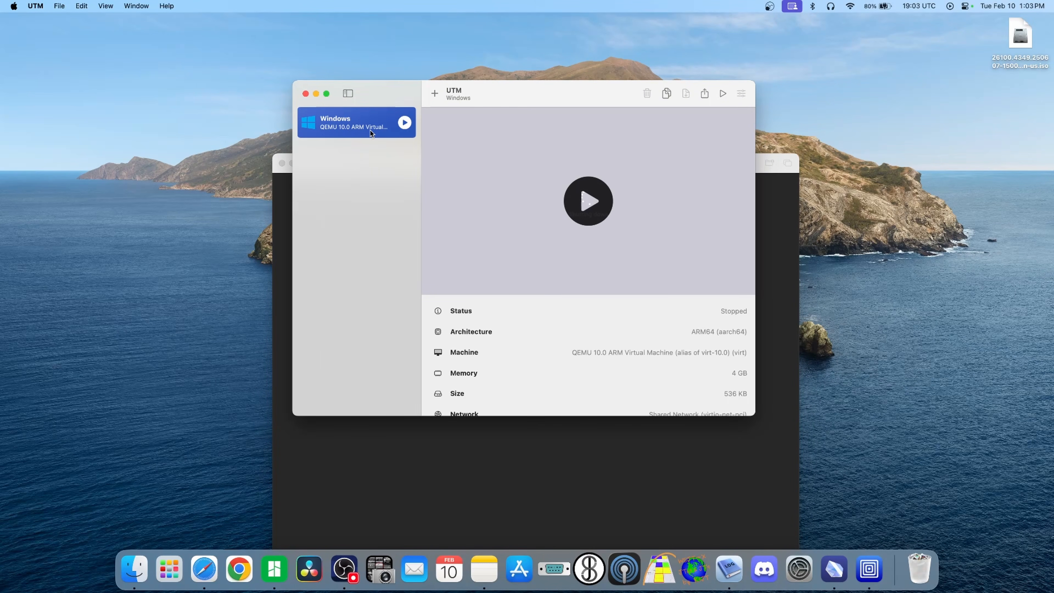
{"action": "scroll", "coordinate": [551, 333], "scroll_direction": "down", "scroll_amount": 5}
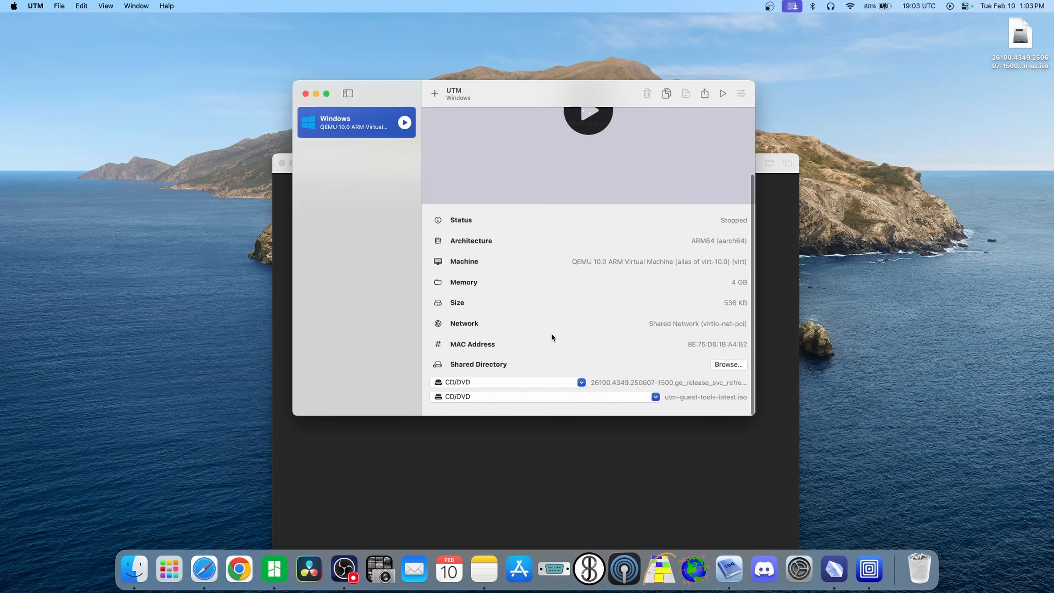
{"action": "left_click", "coordinate": [583, 388]}
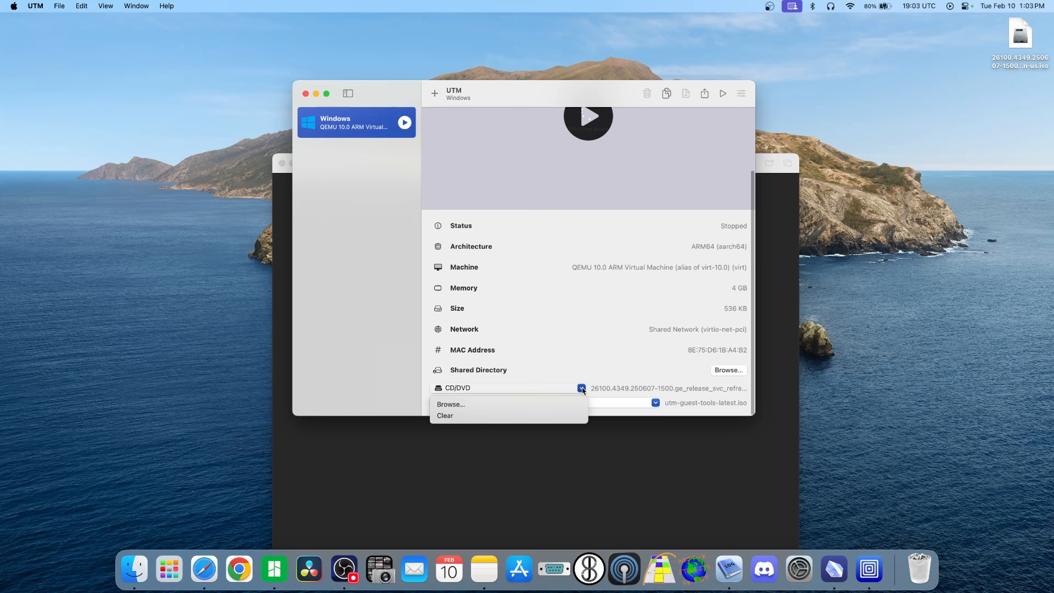
{"action": "left_click", "coordinate": [480, 413]}
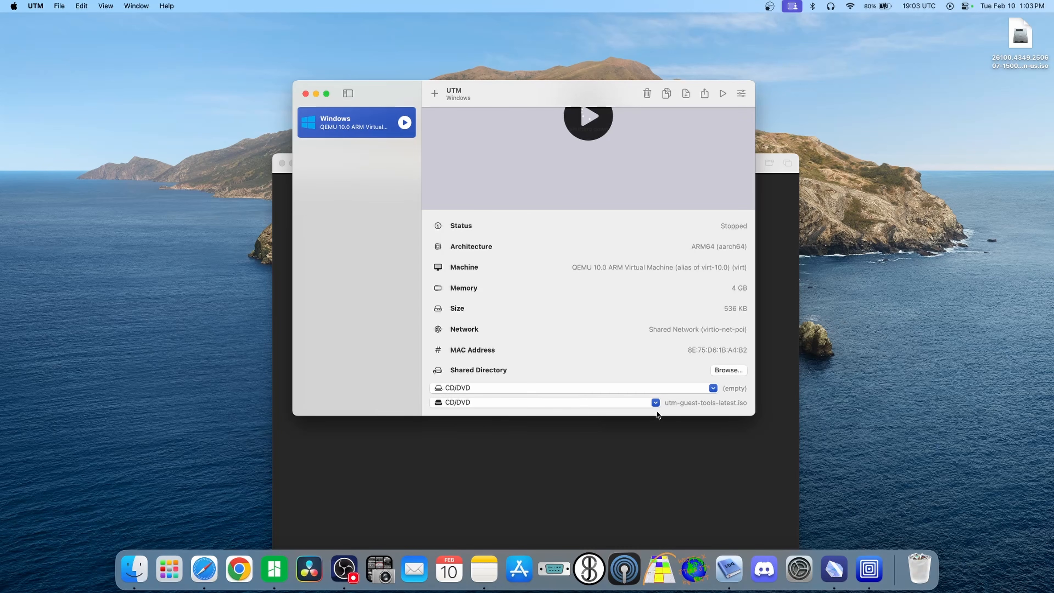
{"action": "left_click", "coordinate": [654, 402]}
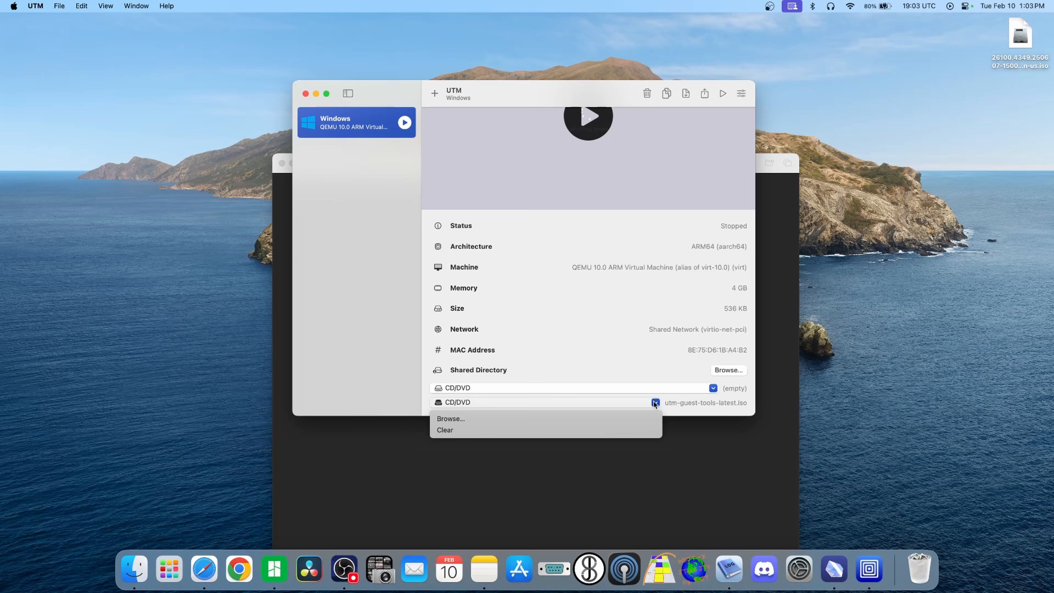
{"action": "left_click", "coordinate": [489, 430]}
{"action": "scroll", "coordinate": [600, 285], "scroll_direction": "up", "scroll_amount": 3}
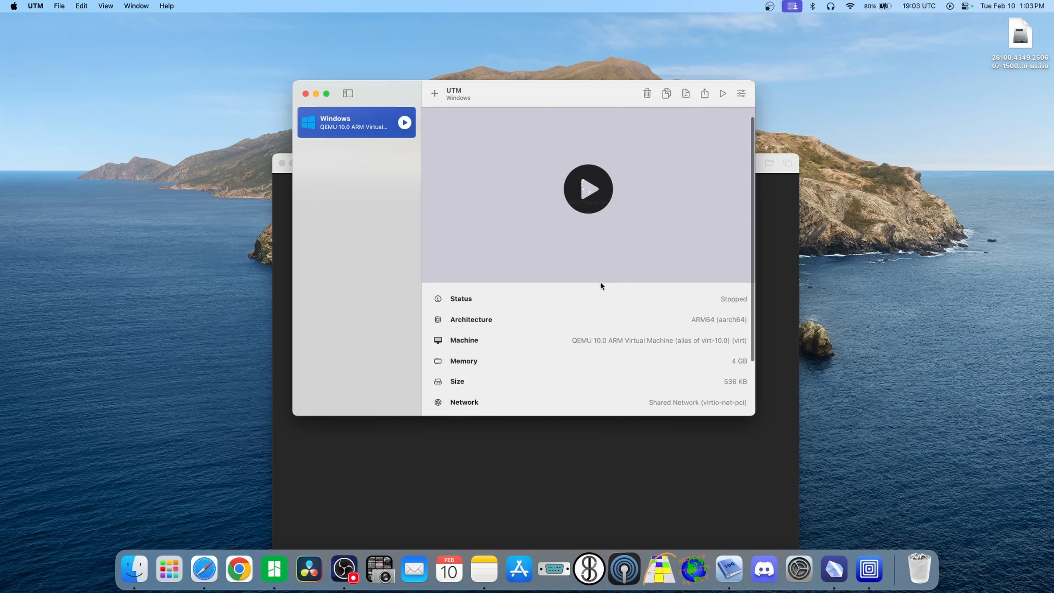
Step: Start the Windows virtual machine and reposition and enlarge its window to fill most of the screen height
{"action": "left_click", "coordinate": [589, 207]}
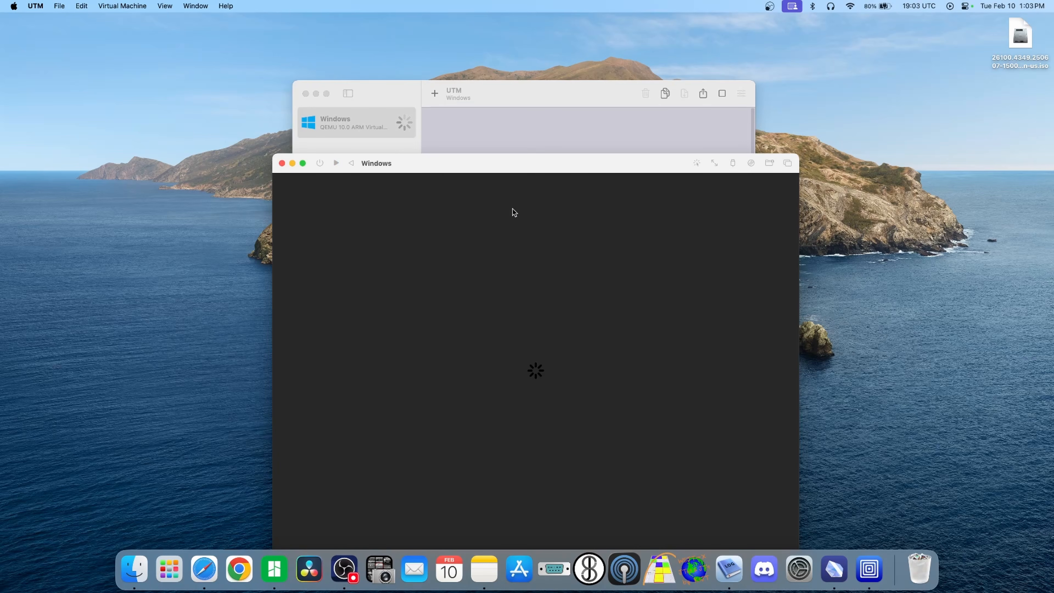
{"action": "left_click_drag", "start_coordinate": [511, 167], "coordinate": [500, 99]}
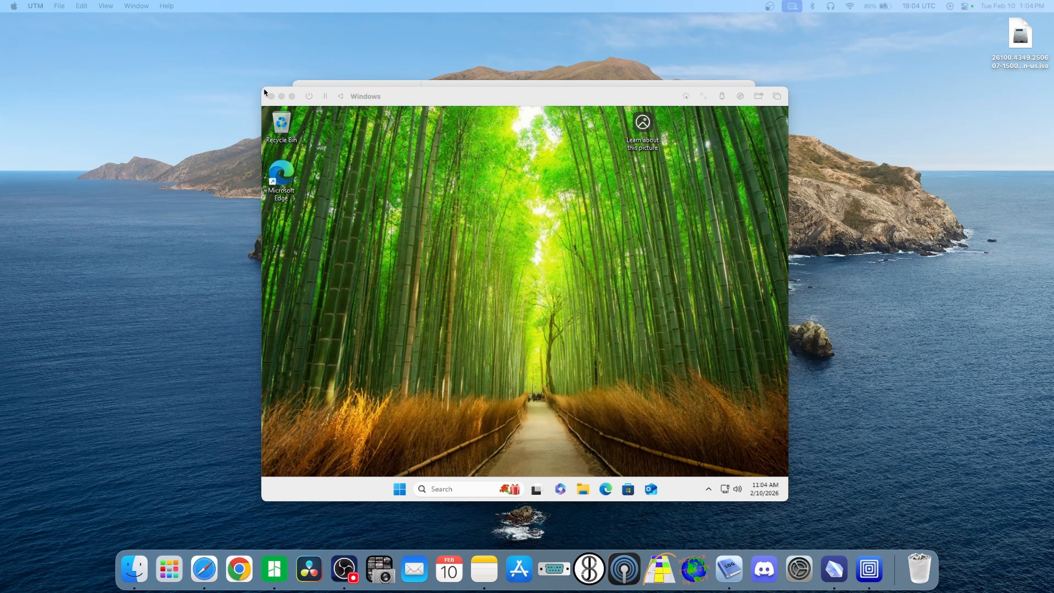
{"action": "left_click_drag", "start_coordinate": [264, 90], "coordinate": [101, 16]}
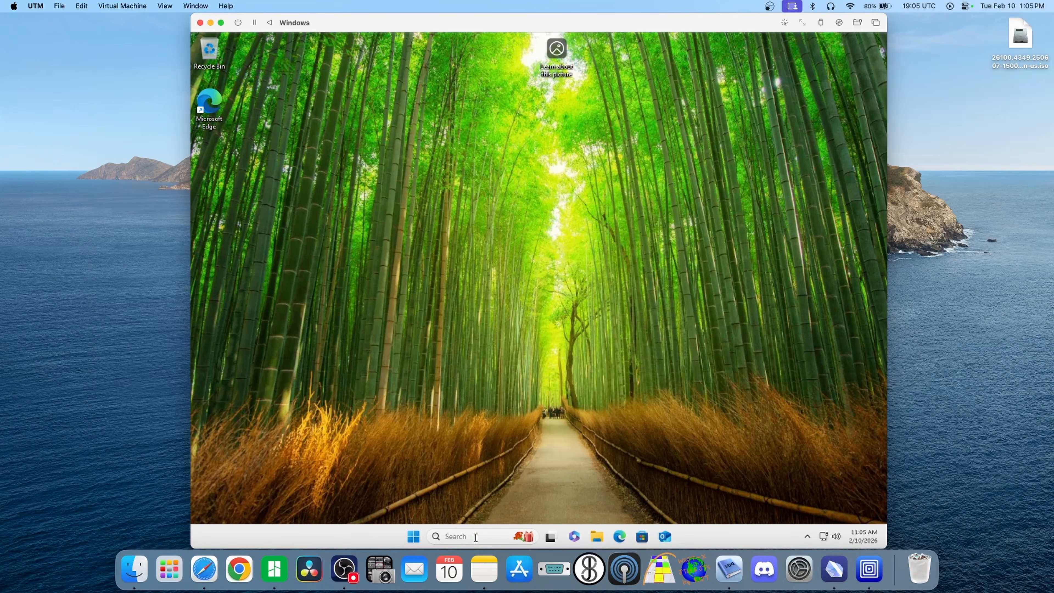
Step: Find the Windows mouse settings, set the scrolling direction to "Down motion scrolls up", and close Settings after testing the scrolling
{"action": "left_click", "coordinate": [476, 537]}
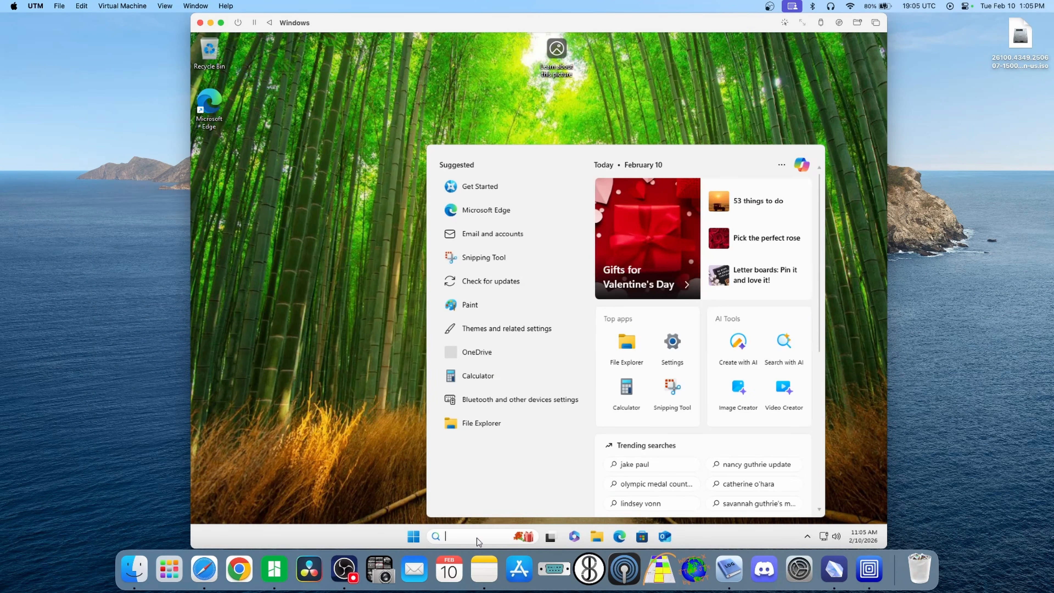
{"action": "type", "text": "MOUSE"}
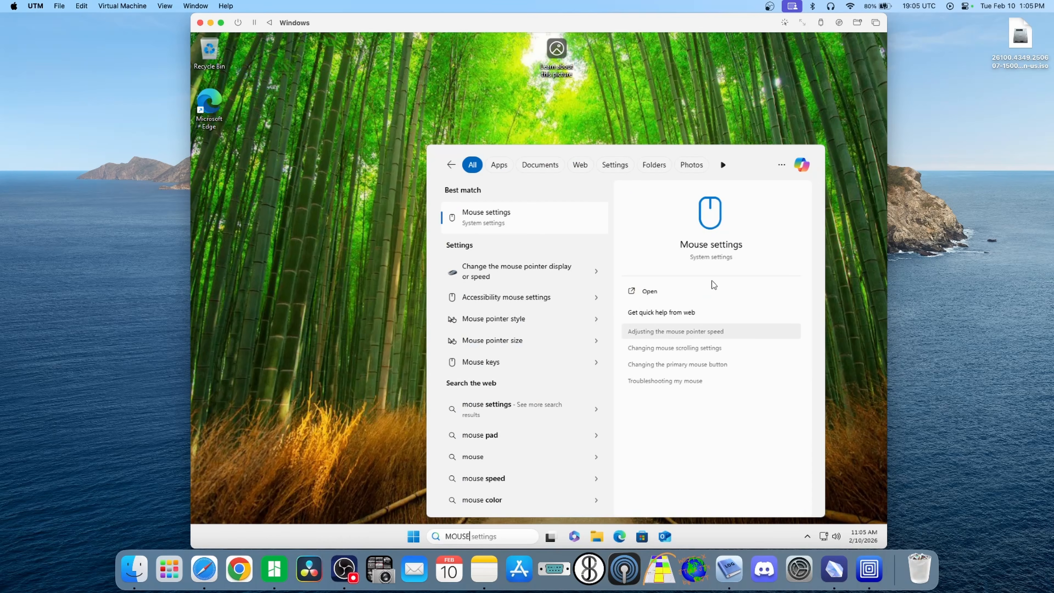
{"action": "left_click", "coordinate": [714, 227]}
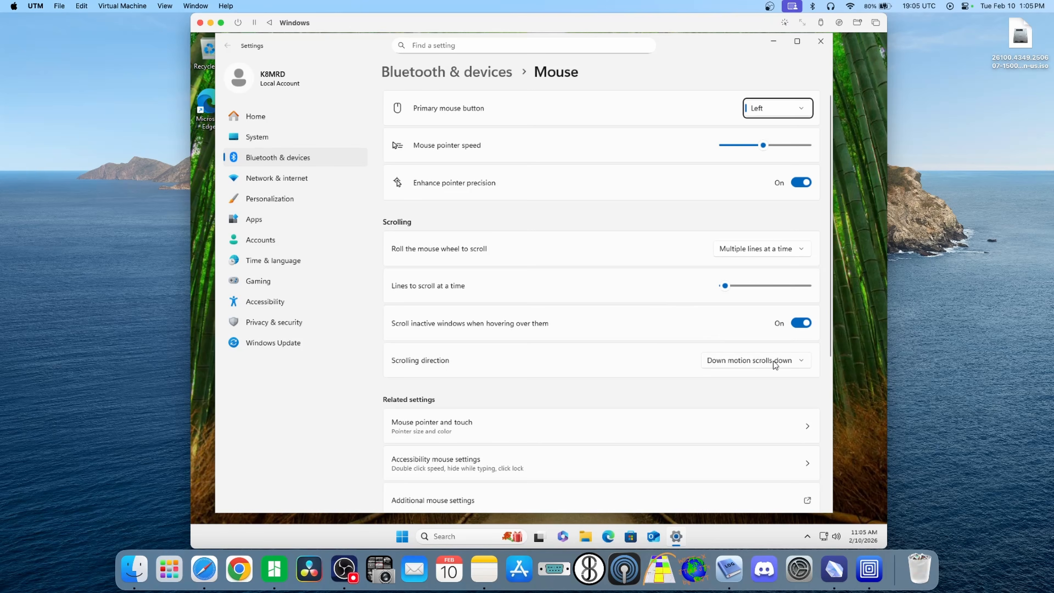
{"action": "left_click", "coordinate": [796, 362]}
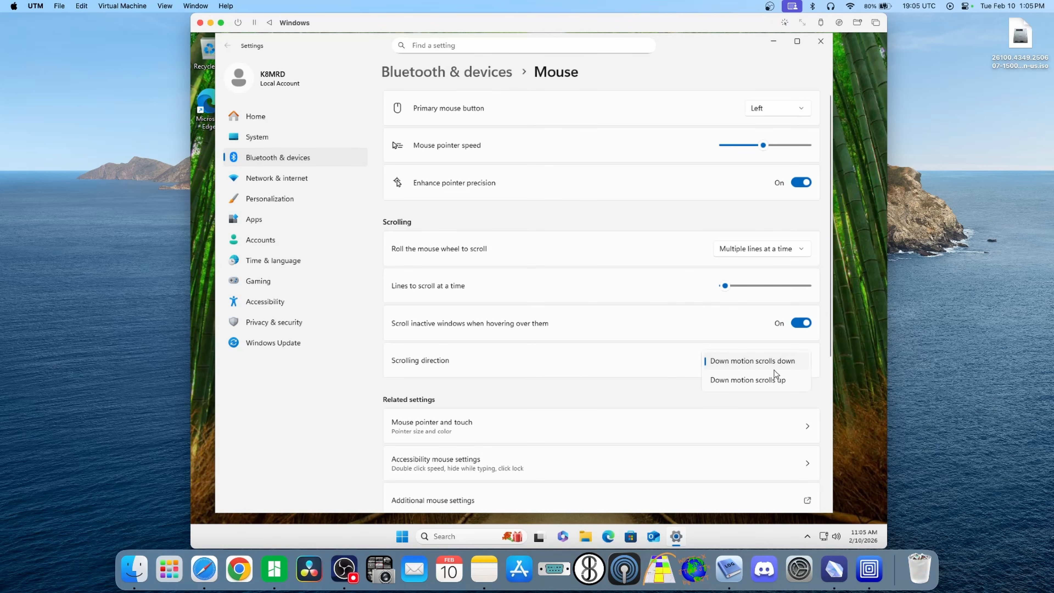
{"action": "left_click", "coordinate": [750, 381]}
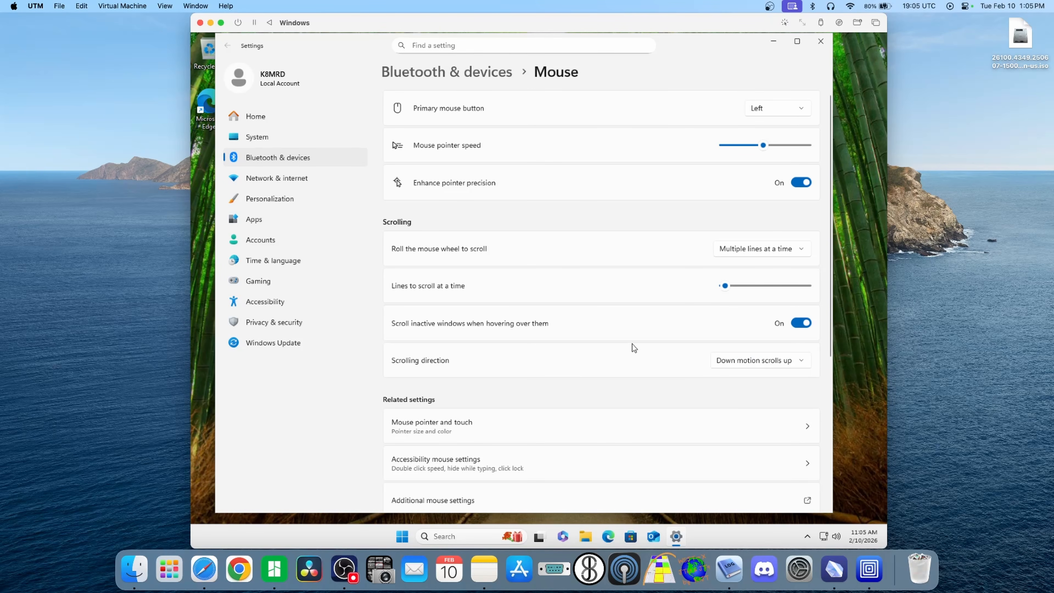
{"action": "scroll", "coordinate": [631, 344], "scroll_direction": "down", "scroll_amount": 5}
{"action": "scroll", "coordinate": [629, 338], "scroll_direction": "up", "scroll_amount": 5}
{"action": "scroll", "coordinate": [628, 339], "scroll_direction": "down", "scroll_amount": 4}
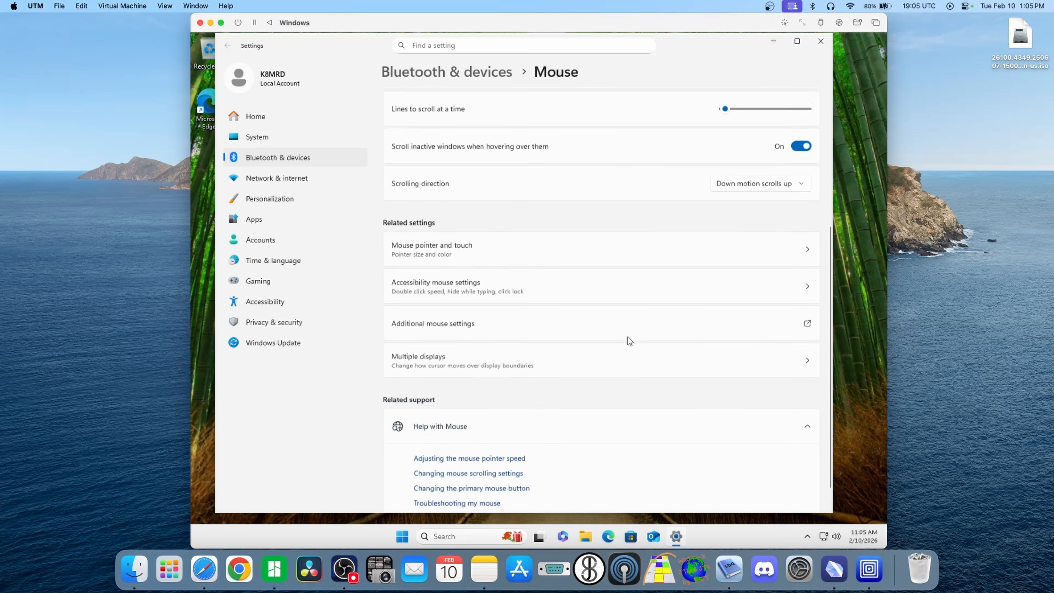
{"action": "scroll", "coordinate": [628, 339], "scroll_direction": "up", "scroll_amount": 4}
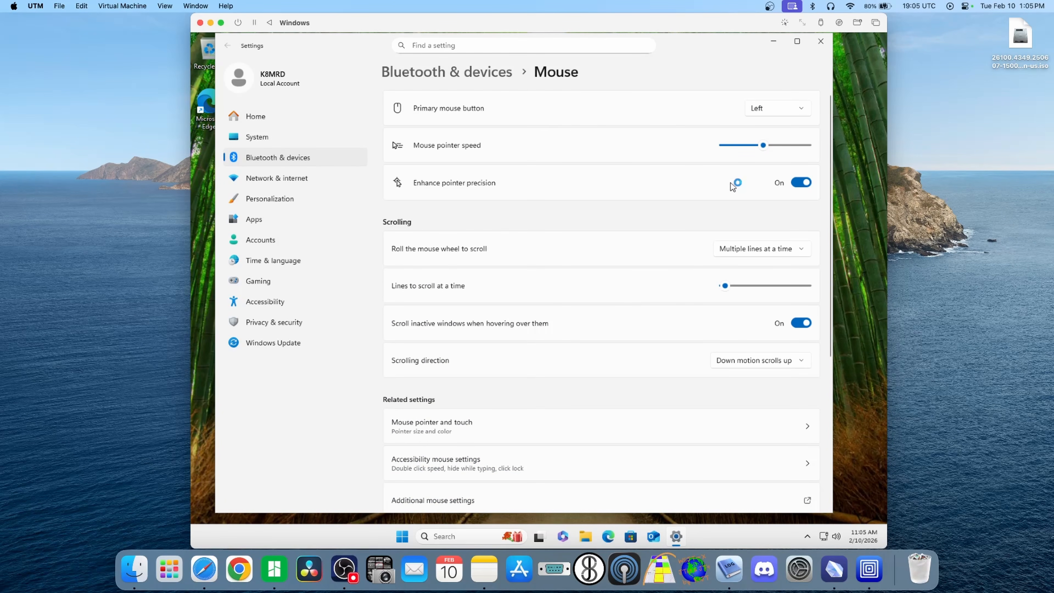
{"action": "left_click", "coordinate": [818, 44]}
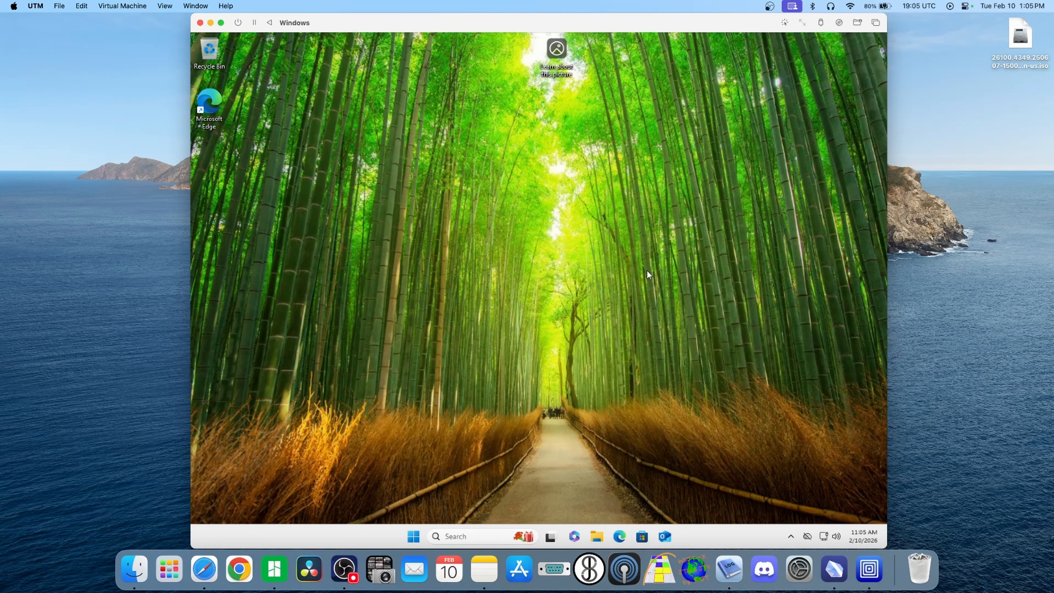
Step: Launch Microsoft Edge and finish its first-run setup without signing in, importing data or sharing browsing activity, closing the extra loading tab
{"action": "double_click", "coordinate": [206, 110]}
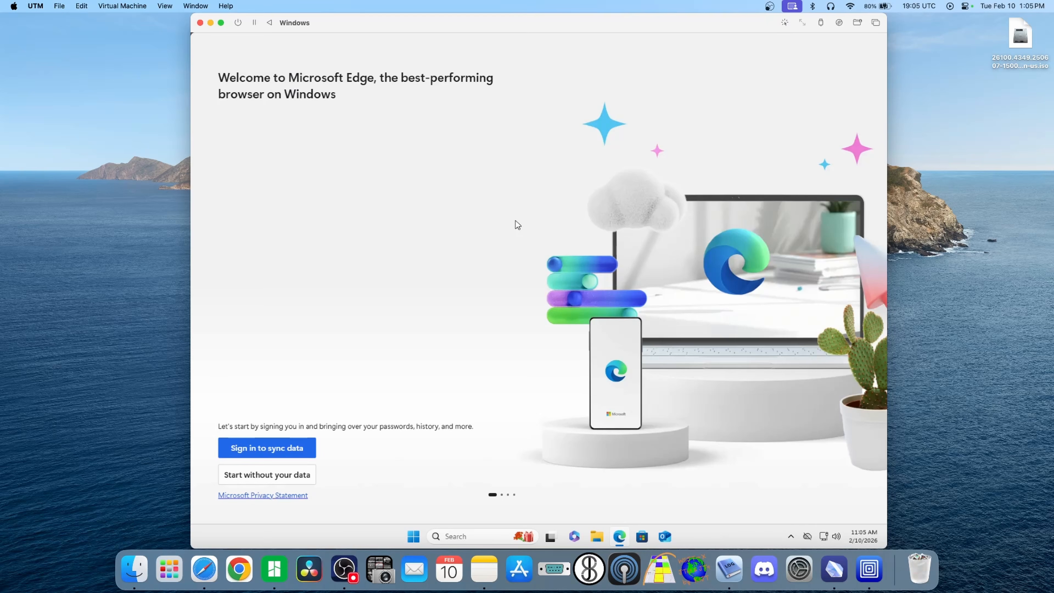
{"action": "left_click", "coordinate": [304, 475]}
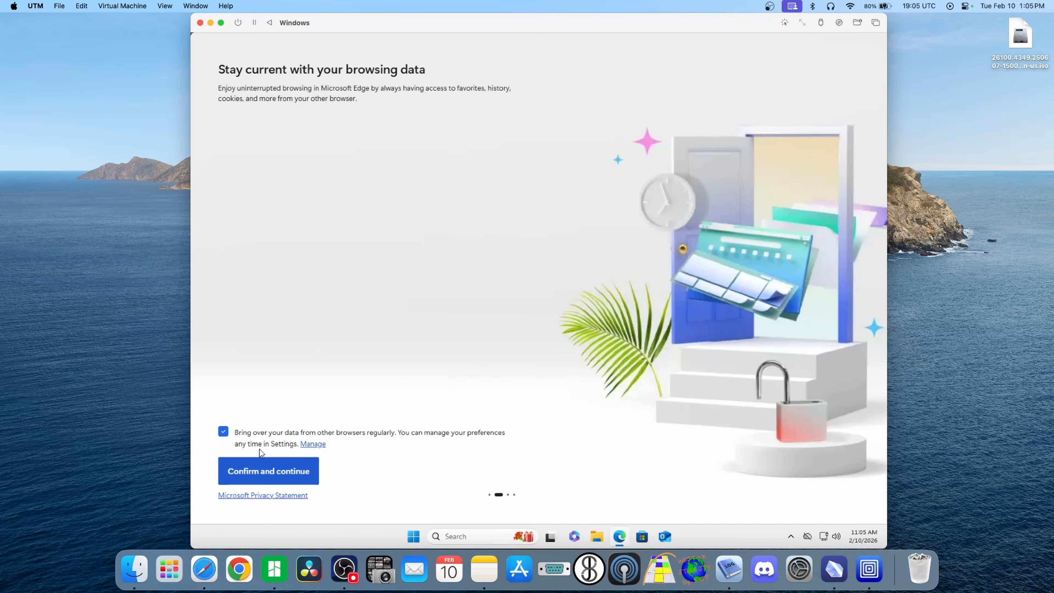
{"action": "left_click", "coordinate": [224, 431]}
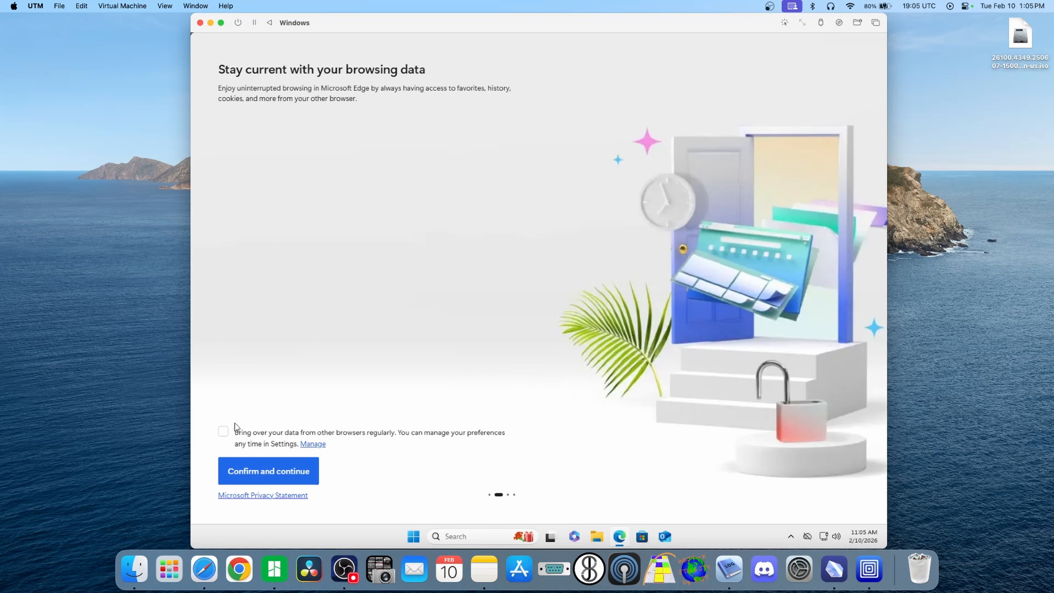
{"action": "left_click", "coordinate": [268, 472]}
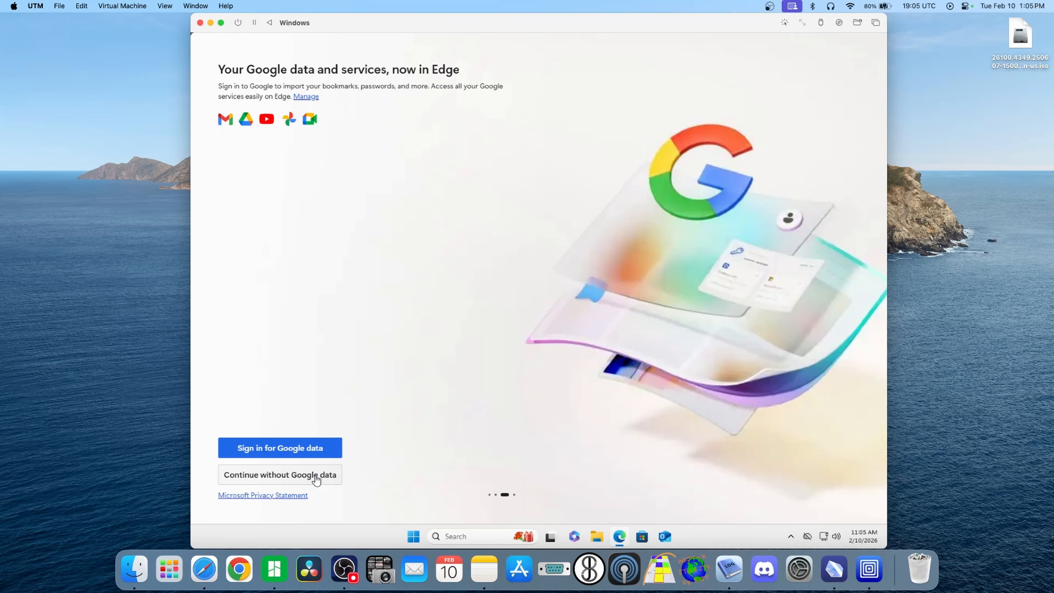
{"action": "left_click", "coordinate": [316, 476]}
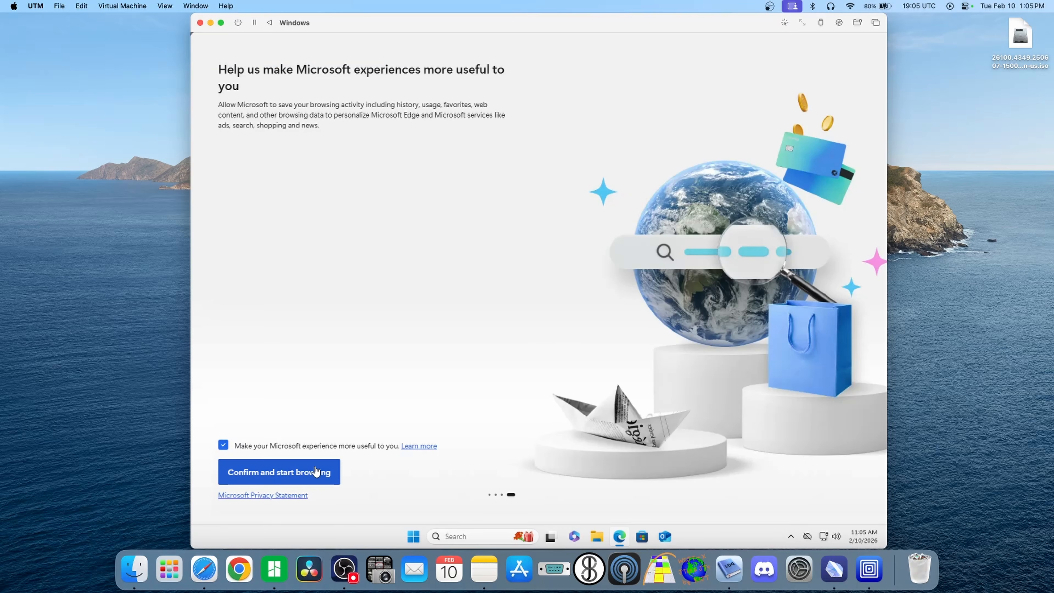
{"action": "left_click", "coordinate": [224, 446]}
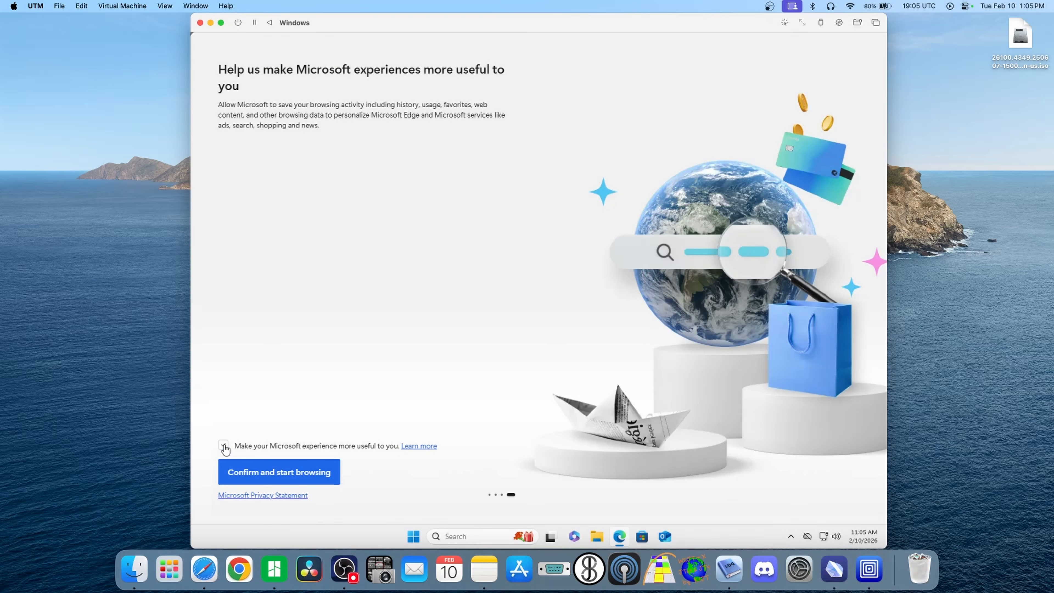
{"action": "left_click", "coordinate": [302, 478]}
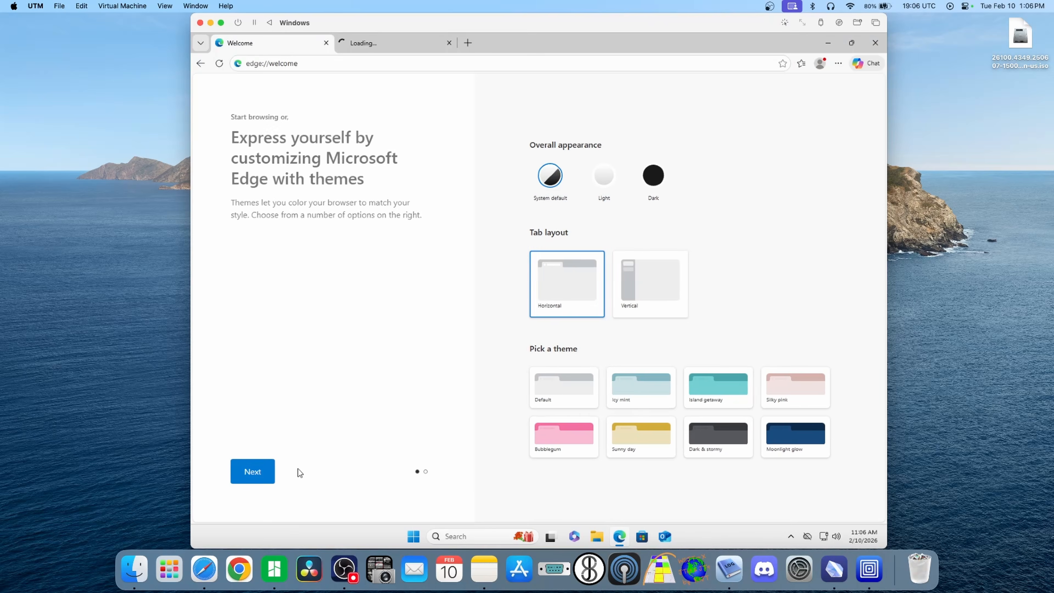
{"action": "left_click", "coordinate": [449, 43]}
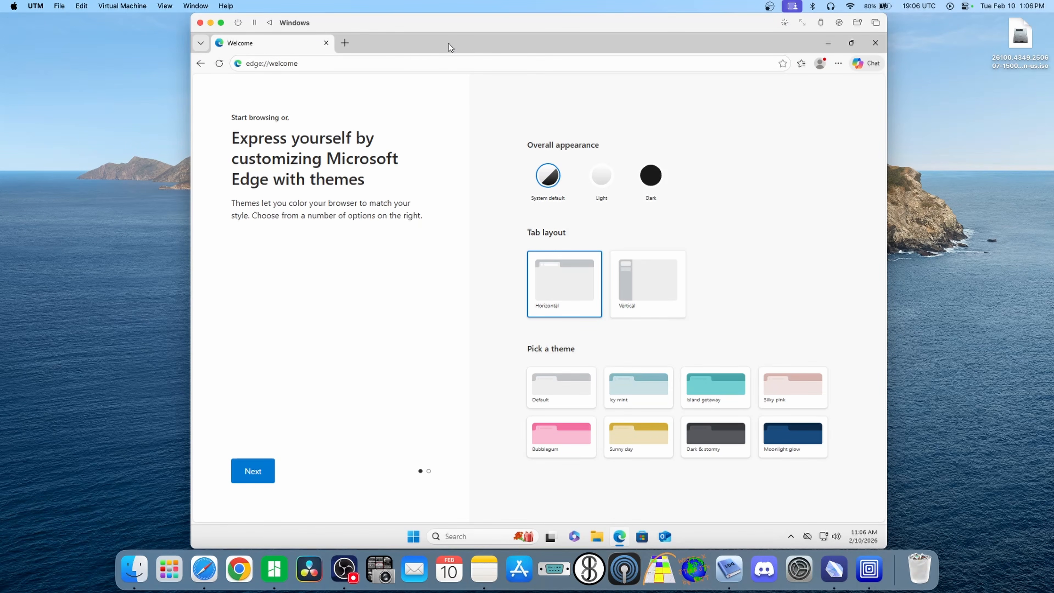
Step: Look up "google" from the address bar and, on the Bing results page, search for "SILICON LABS USB TO UART DRIVER"
{"action": "left_click", "coordinate": [354, 65]}
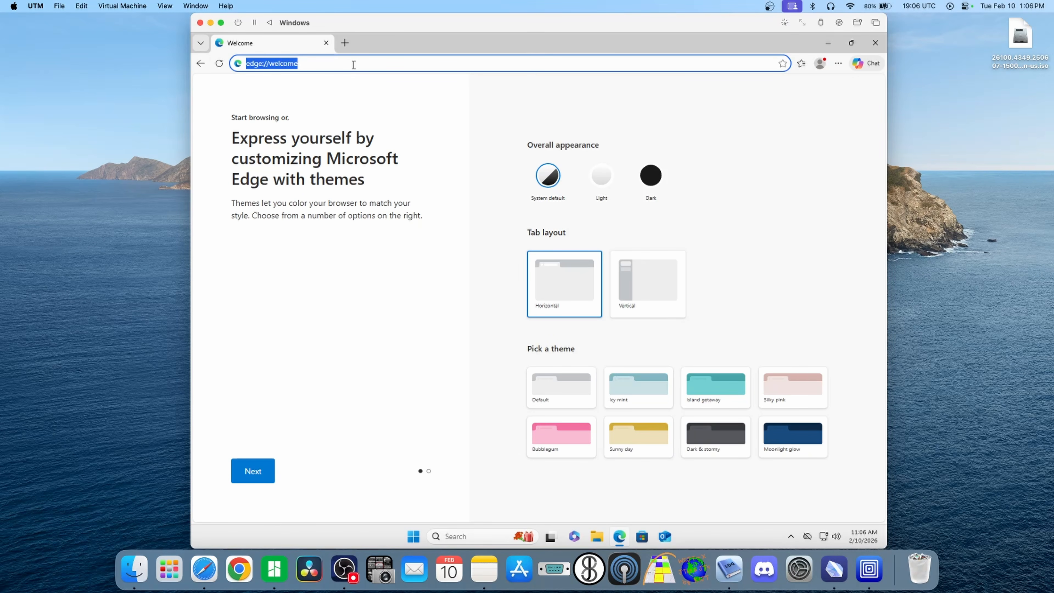
{"action": "type", "text": "google"}
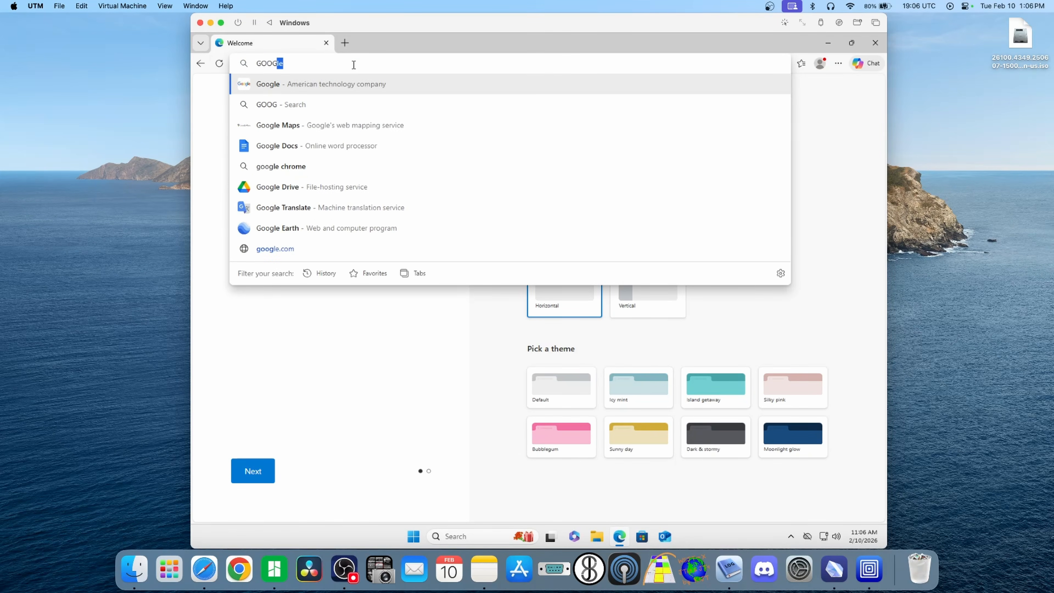
{"action": "key", "text": "Return"}
{"action": "left_click", "coordinate": [437, 289]}
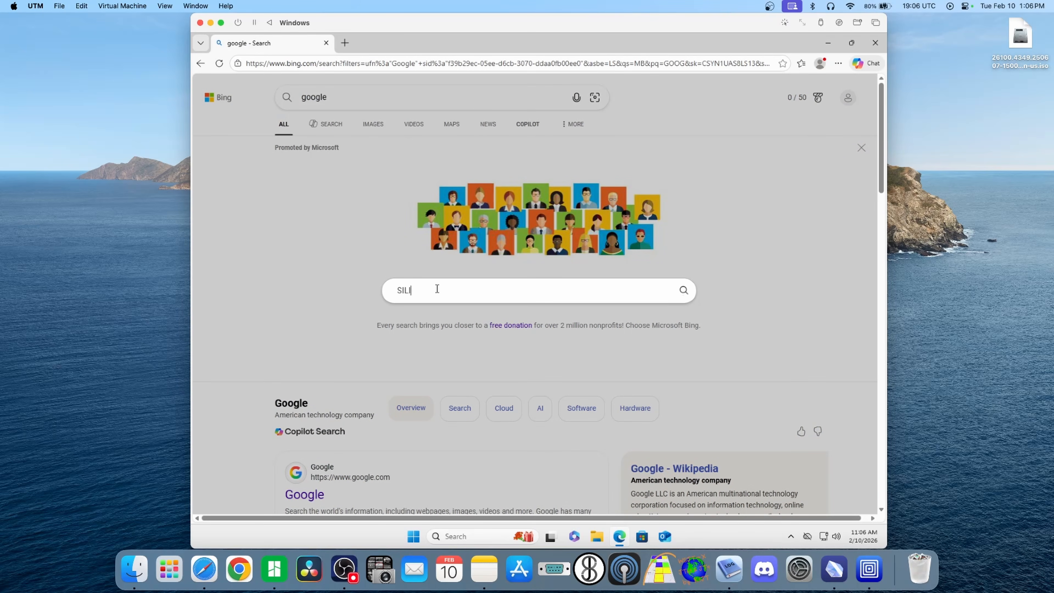
{"action": "type", "text": "SILICON LABS USB TO UART DRI"}
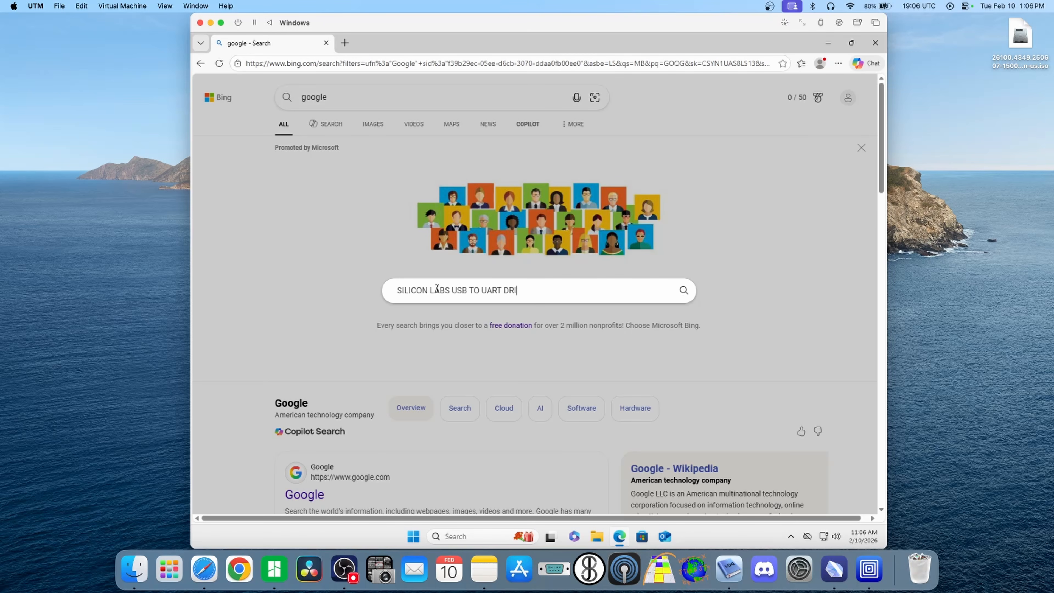
{"action": "type", "text": "VER"}
{"action": "key", "text": "Return"}
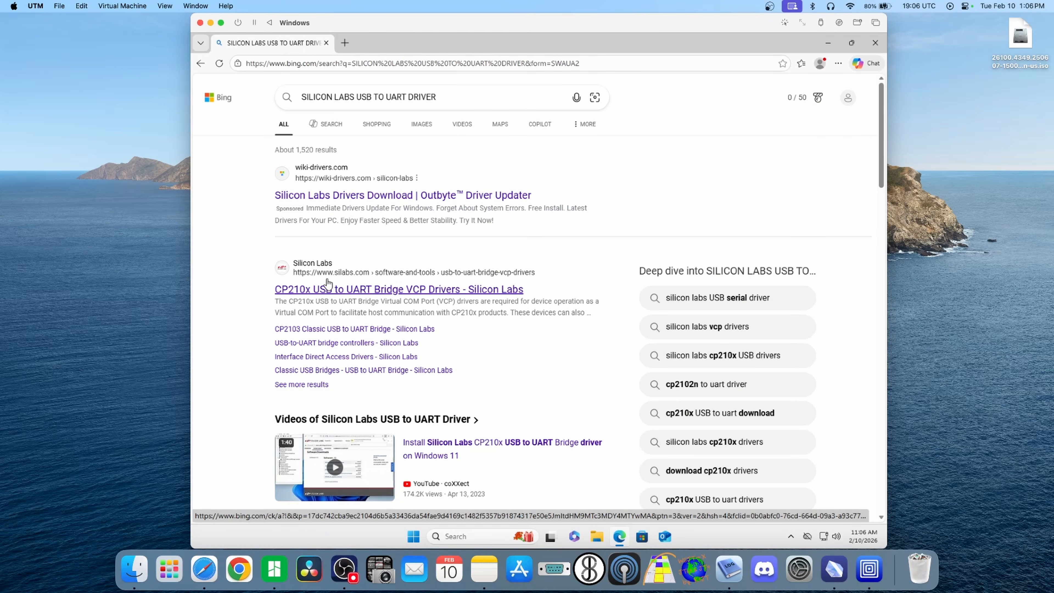
Step: Open the Silicon Labs CP210x USB to UART Bridge VCP Drivers result and download the CP210x Universal Windows Driver from its downloads section
{"action": "left_click", "coordinate": [366, 289]}
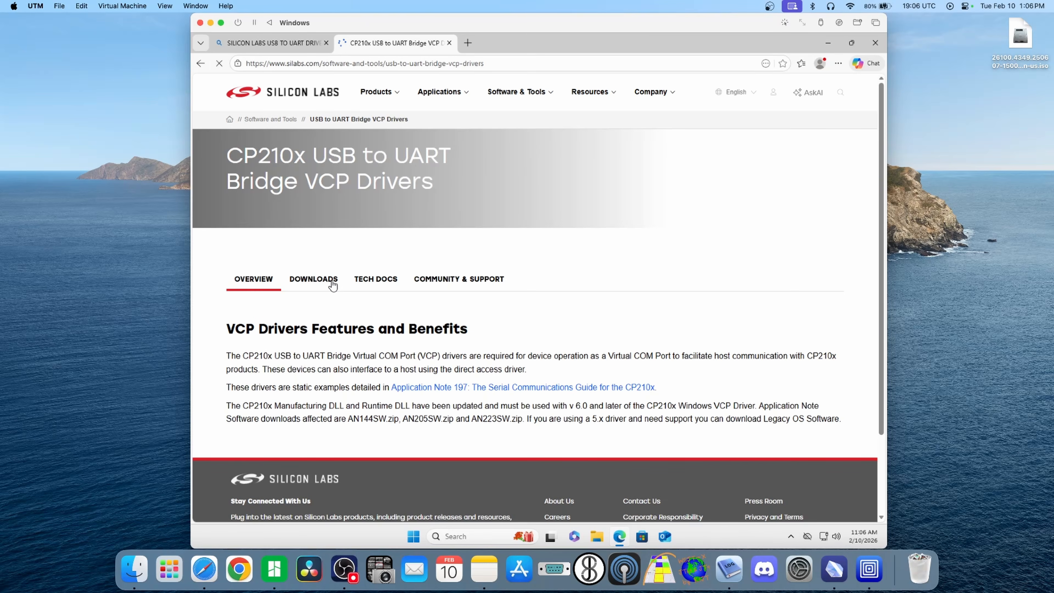
{"action": "left_click", "coordinate": [333, 285]}
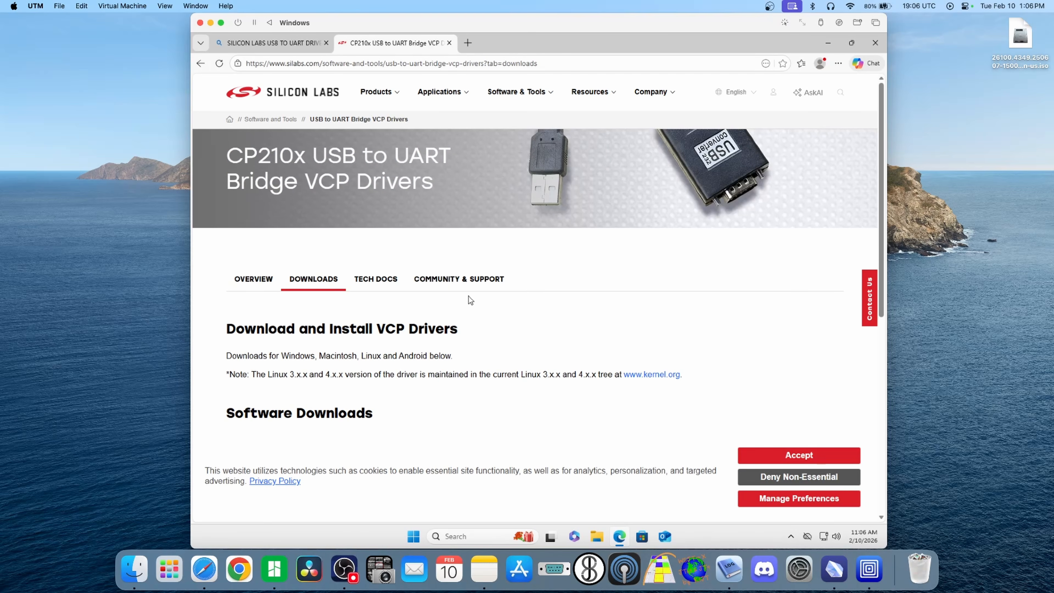
{"action": "scroll", "coordinate": [469, 297], "scroll_direction": "down", "scroll_amount": 8}
{"action": "scroll", "coordinate": [469, 297], "scroll_direction": "up", "scroll_amount": 2}
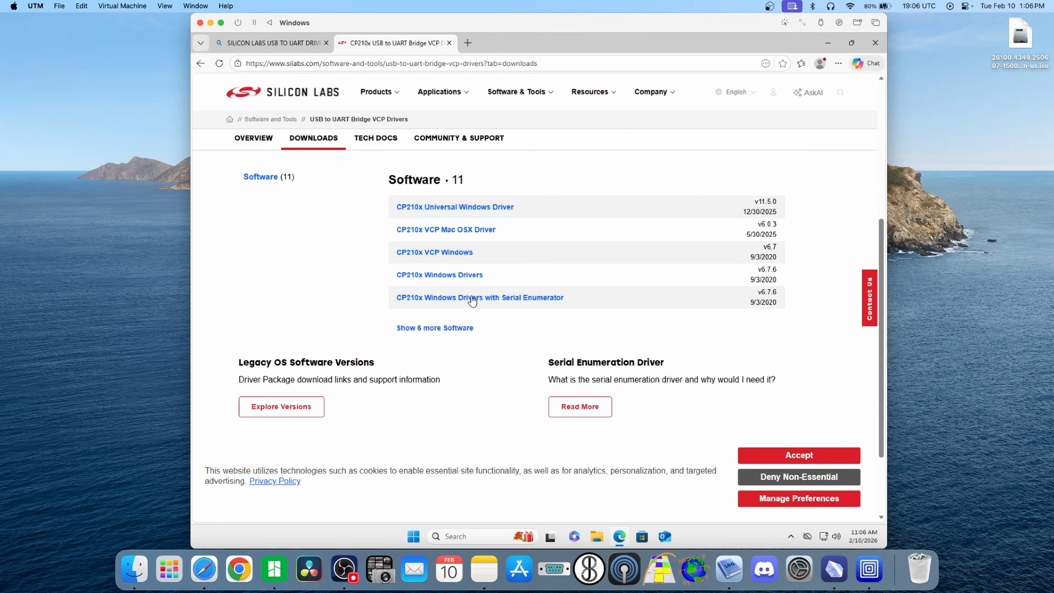
{"action": "scroll", "coordinate": [472, 301], "scroll_direction": "up", "scroll_amount": 1}
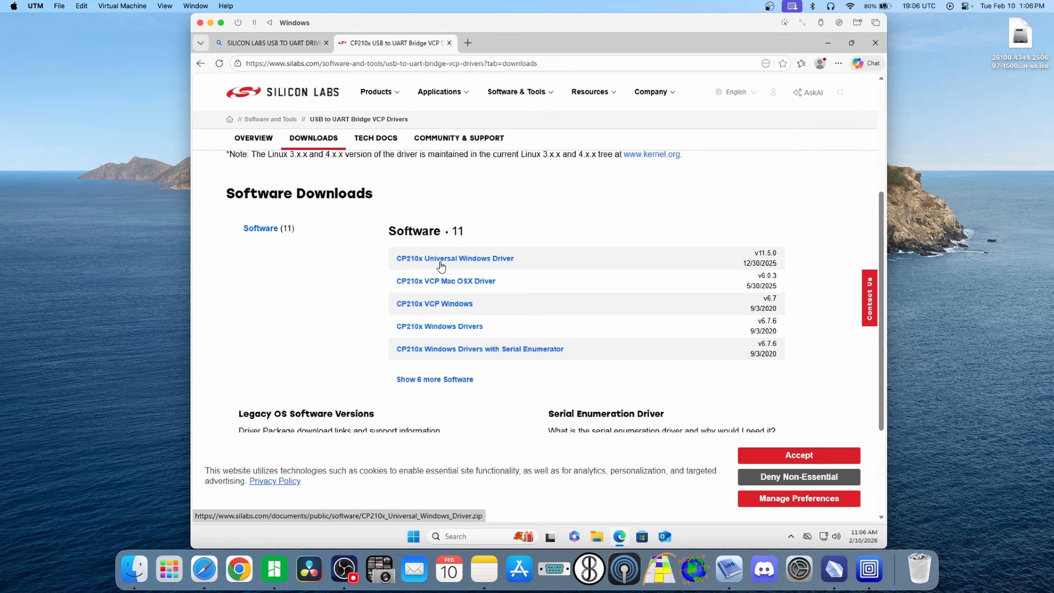
{"action": "left_click", "coordinate": [491, 263]}
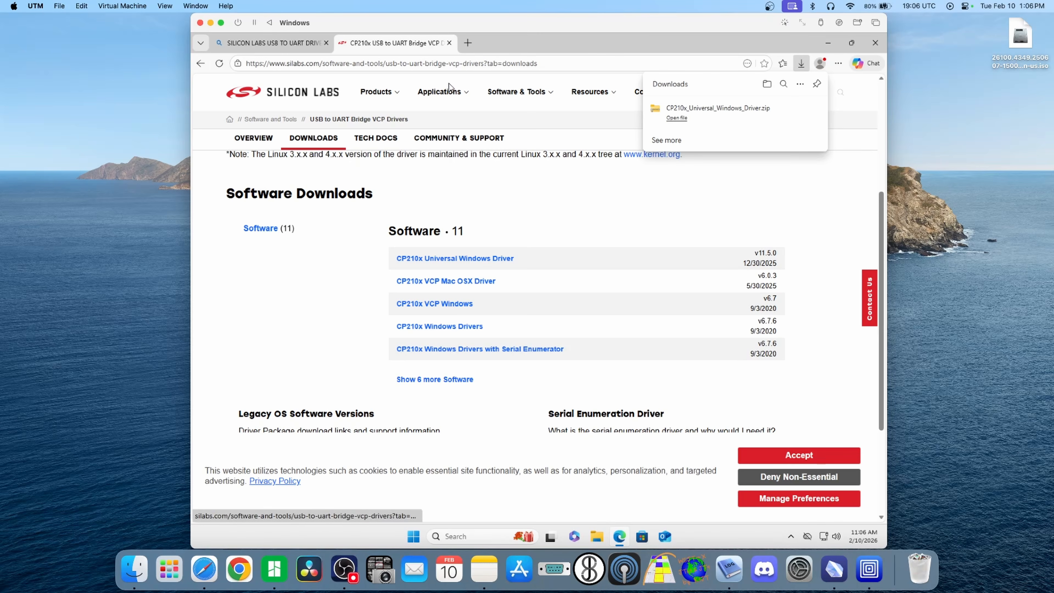
Step: Extract the CP210x_Universal_Windows_Driver archive within the Downloads folder without showing the extracted files, and delete the original zip
{"action": "left_click", "coordinate": [827, 43]}
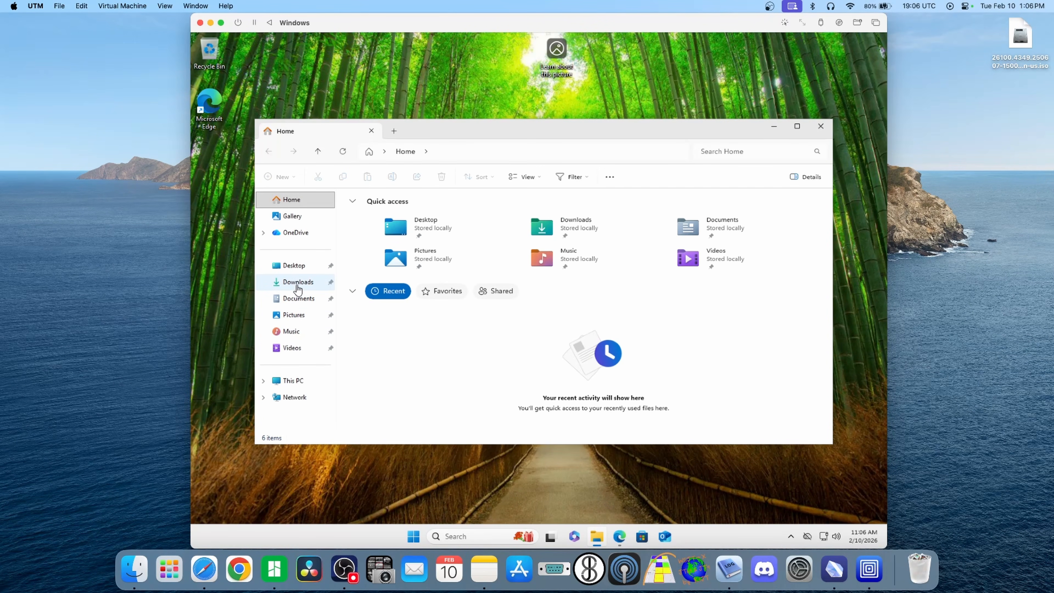
{"action": "left_click", "coordinate": [297, 286]}
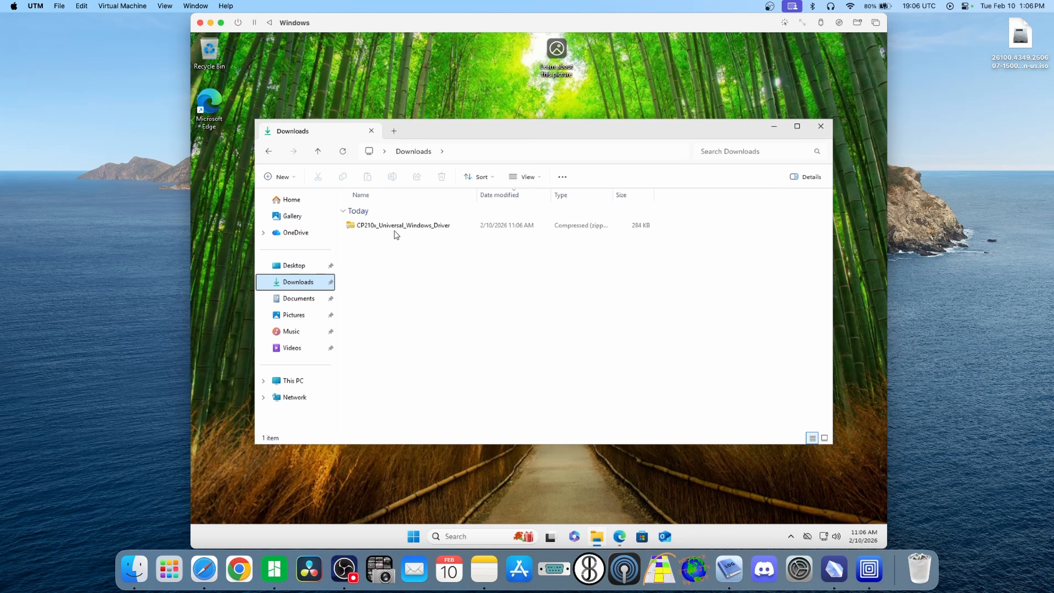
{"action": "double_click", "coordinate": [398, 226]}
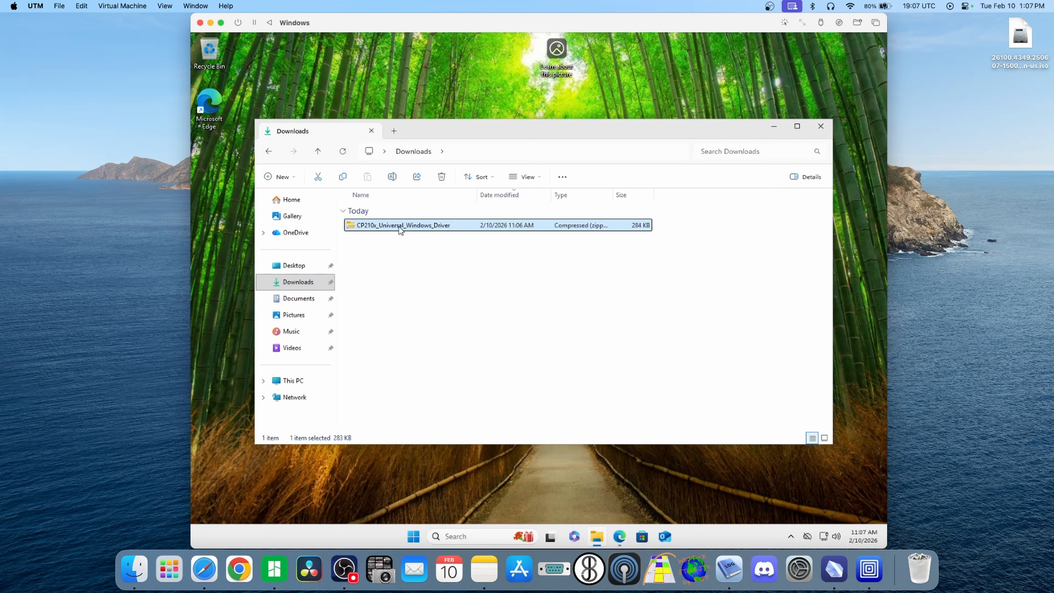
{"action": "left_click", "coordinate": [592, 177]}
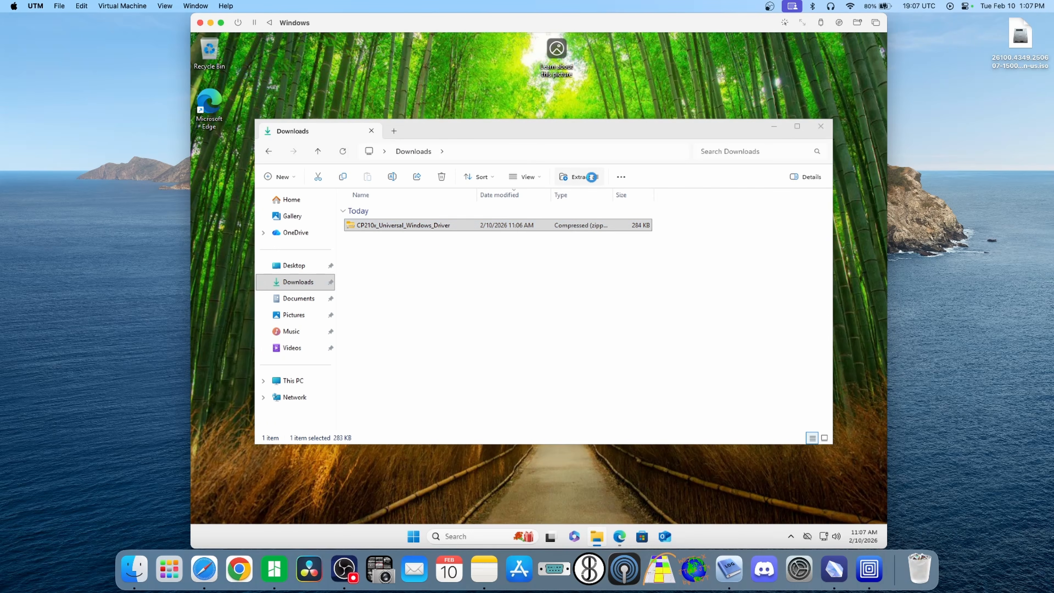
{"action": "left_click", "coordinate": [404, 264]}
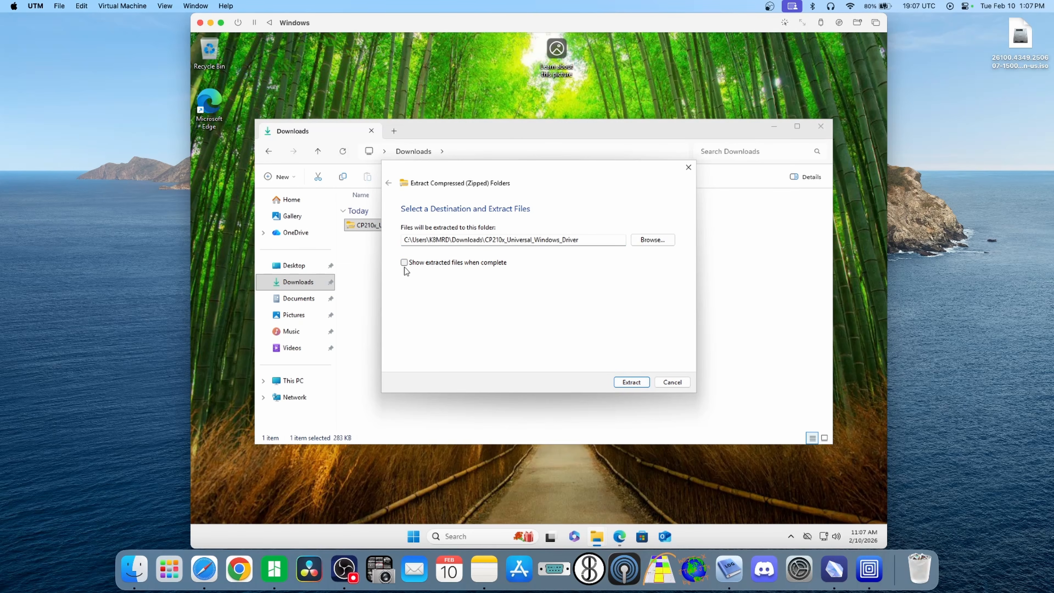
{"action": "left_click", "coordinate": [631, 383]}
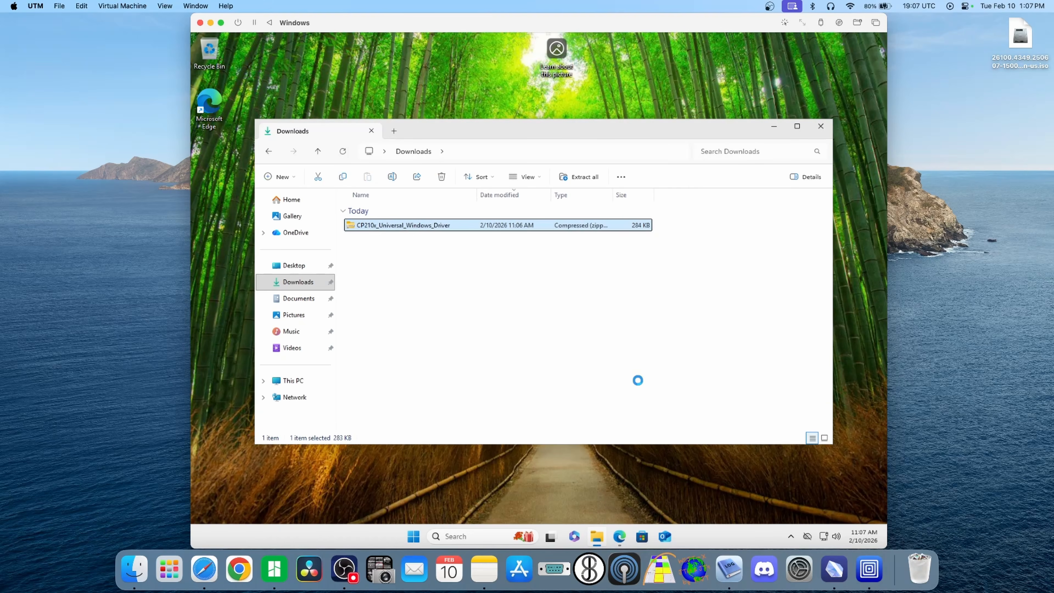
{"action": "left_click", "coordinate": [442, 177]}
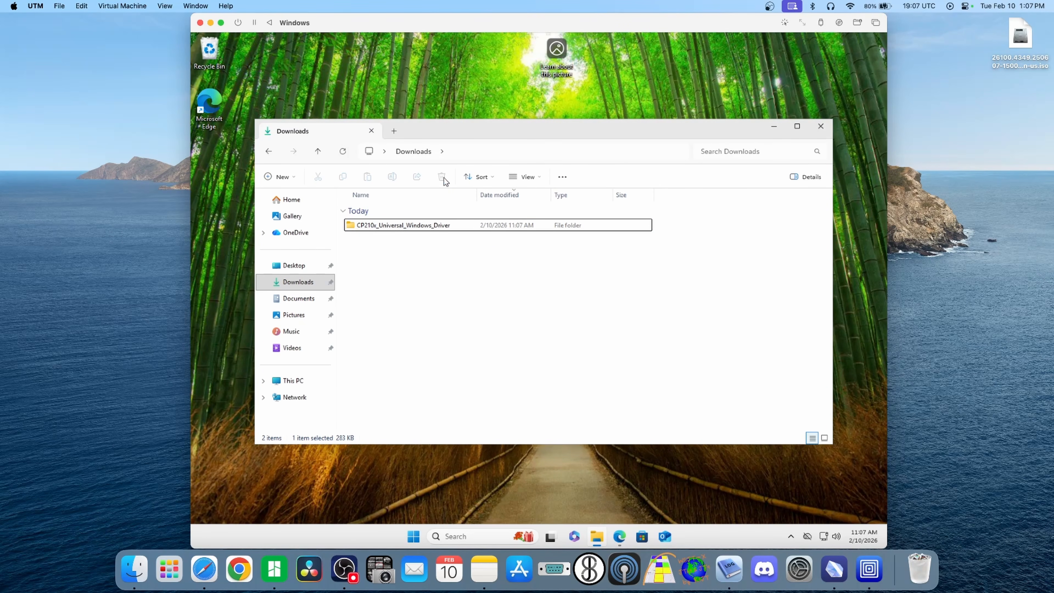
Step: Open the release notes in the extracted CP210x_Universal_Windows_Driver folder and read the manual install instructions
{"action": "double_click", "coordinate": [423, 227]}
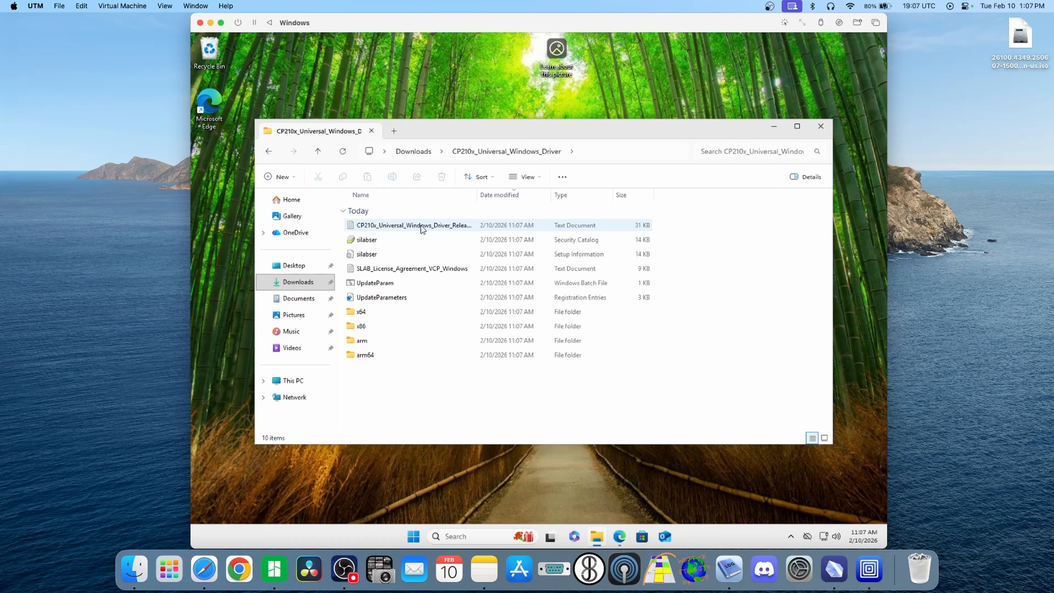
{"action": "left_click_drag", "start_coordinate": [476, 195], "coordinate": [510, 195]}
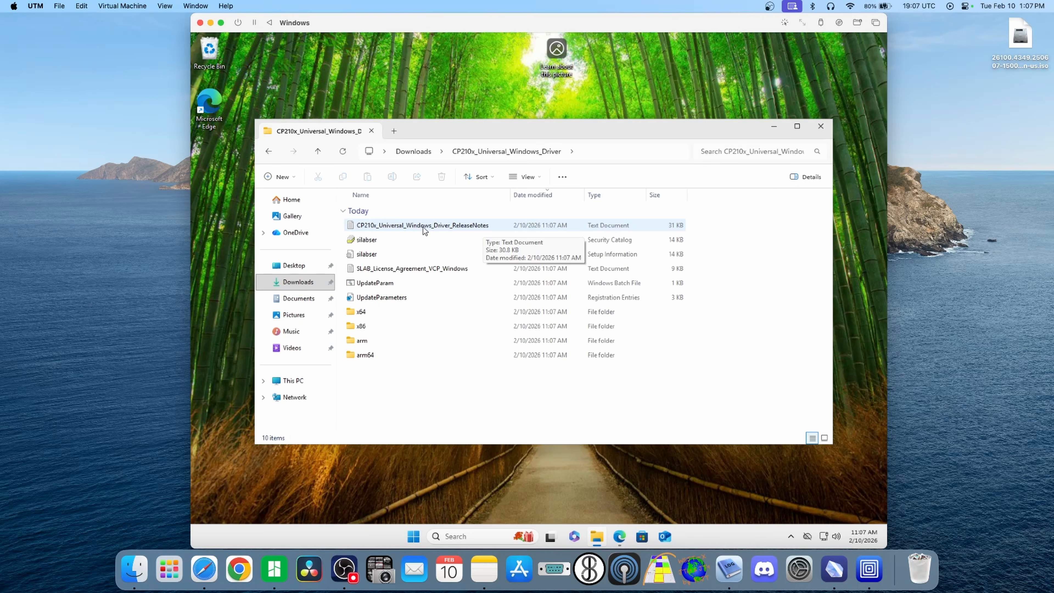
{"action": "left_click", "coordinate": [467, 230]}
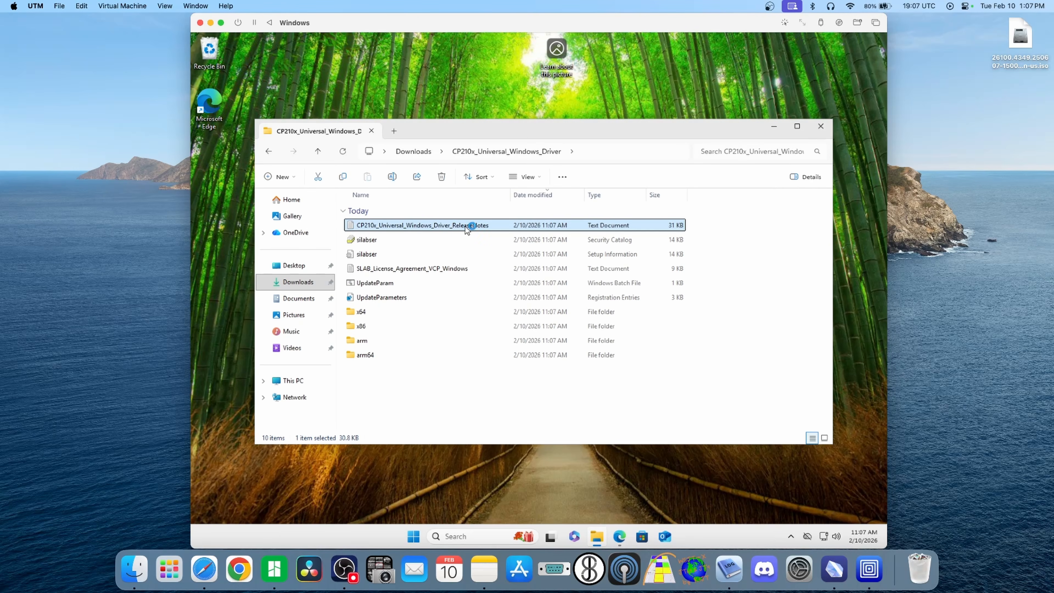
{"action": "double_click", "coordinate": [467, 229]}
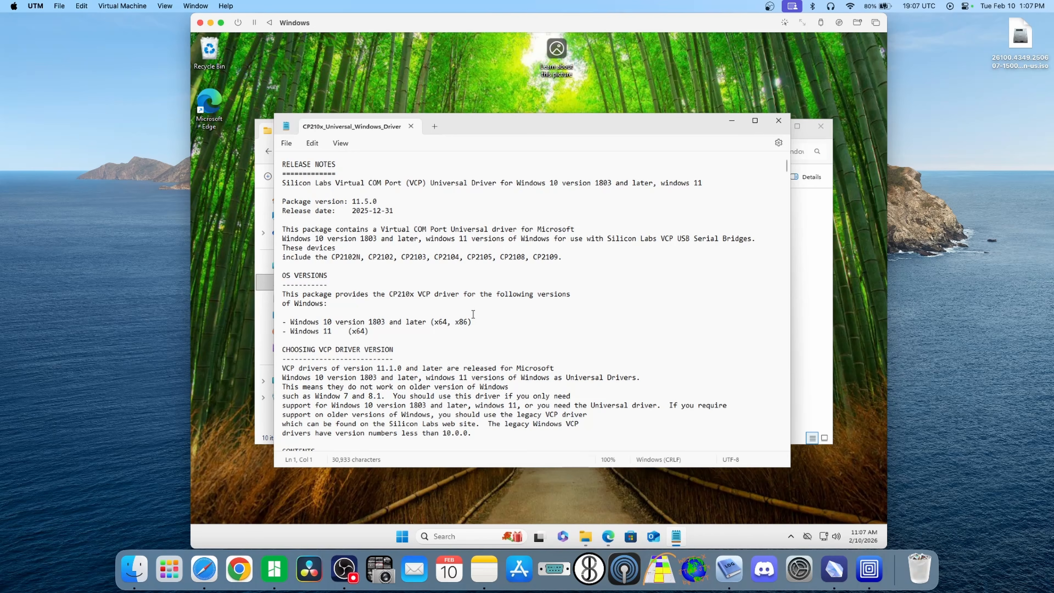
{"action": "scroll", "coordinate": [473, 316], "scroll_direction": "down", "scroll_amount": 5}
{"action": "scroll", "coordinate": [473, 317], "scroll_direction": "down", "scroll_amount": 12}
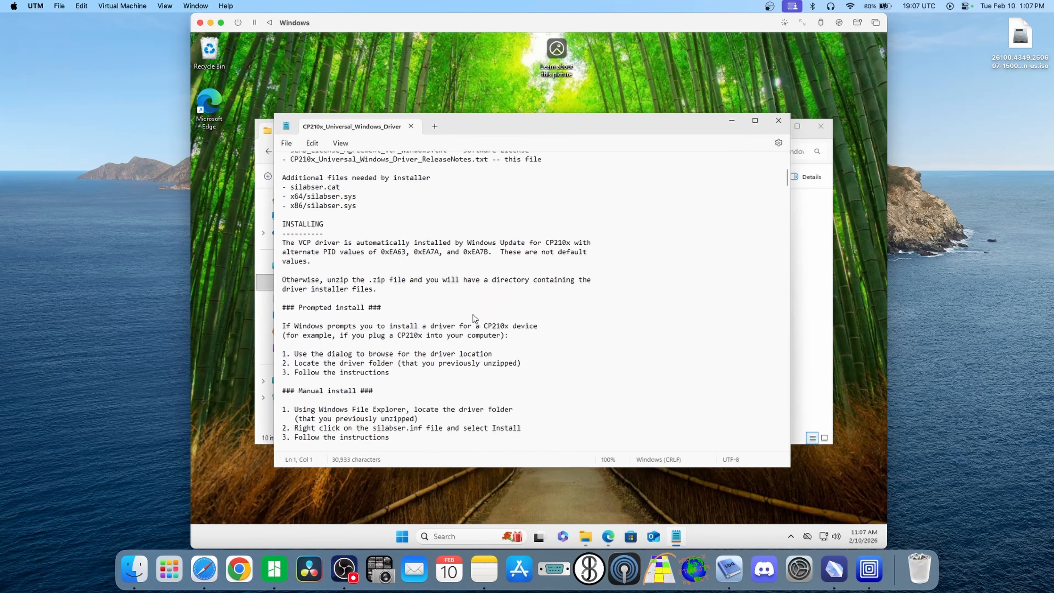
{"action": "scroll", "coordinate": [473, 315], "scroll_direction": "down", "scroll_amount": 3}
{"action": "scroll", "coordinate": [470, 304], "scroll_direction": "up", "scroll_amount": 2}
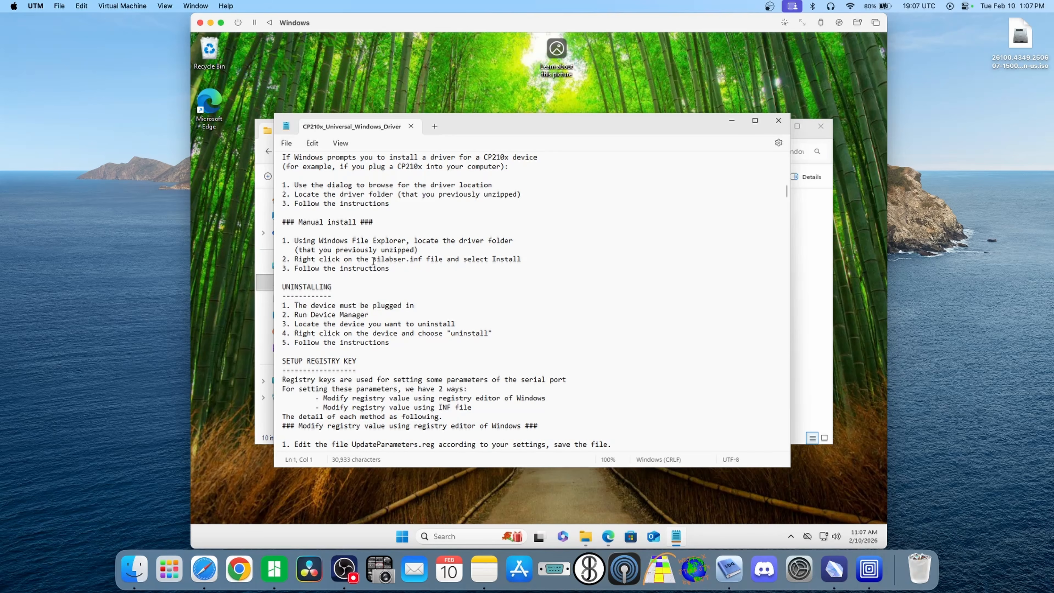
Step: Copy the file name "silabser.inf" from the manual install instructions and search the driver folder for it
{"action": "left_click_drag", "start_coordinate": [373, 261], "coordinate": [424, 263]}
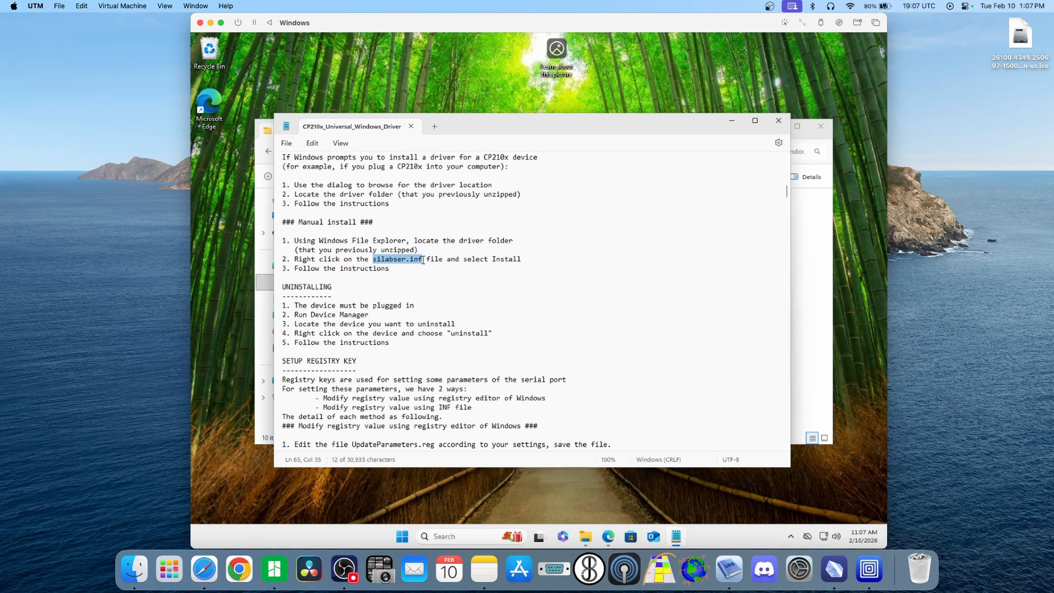
{"action": "right_click", "coordinate": [409, 260]}
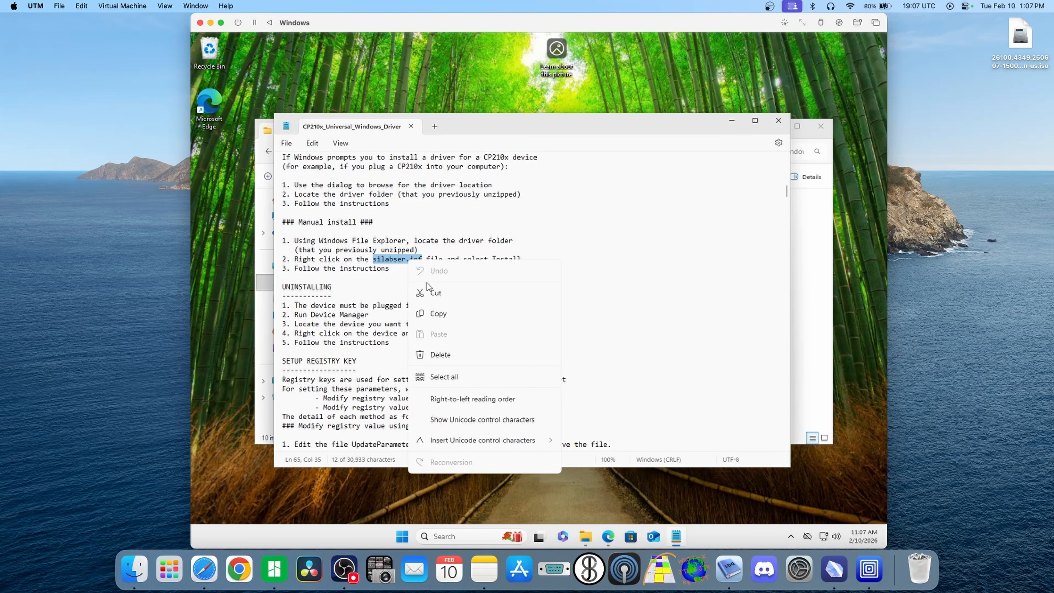
{"action": "left_click", "coordinate": [436, 314]}
{"action": "left_click", "coordinate": [825, 294]}
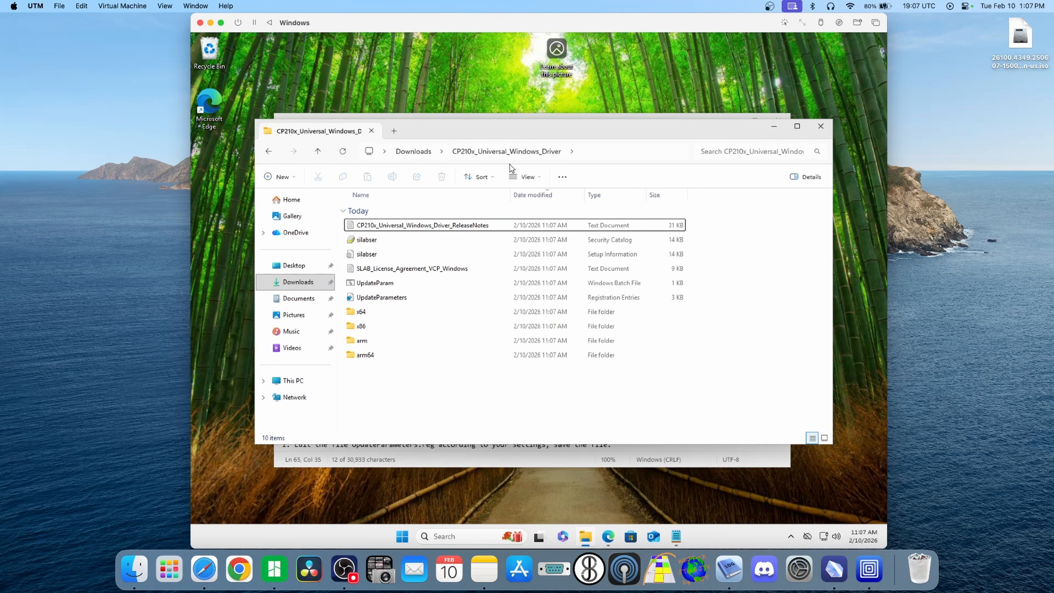
{"action": "left_click", "coordinate": [771, 152]}
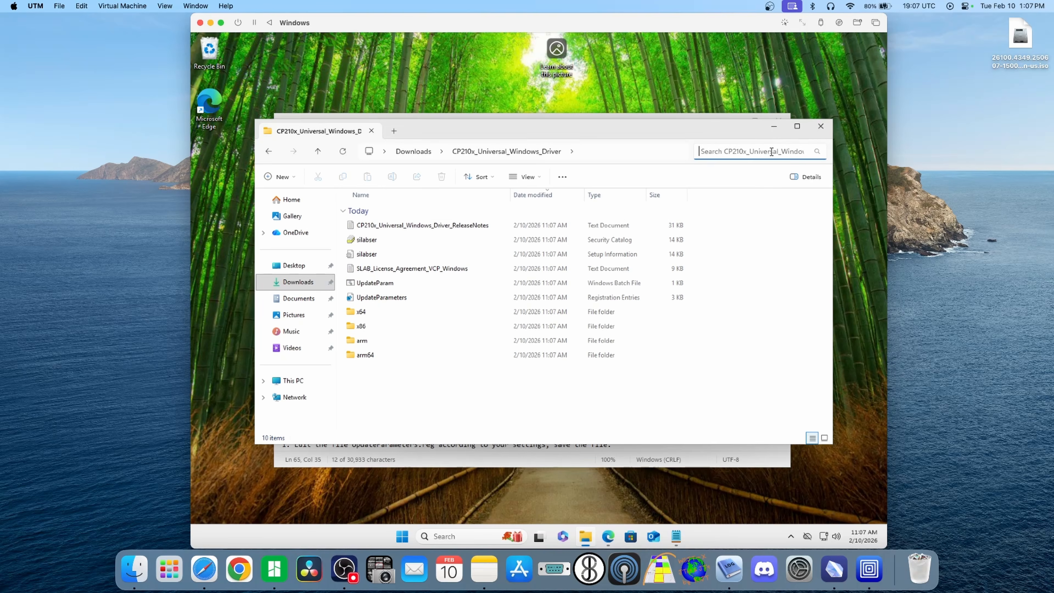
{"action": "right_click", "coordinate": [788, 154]}
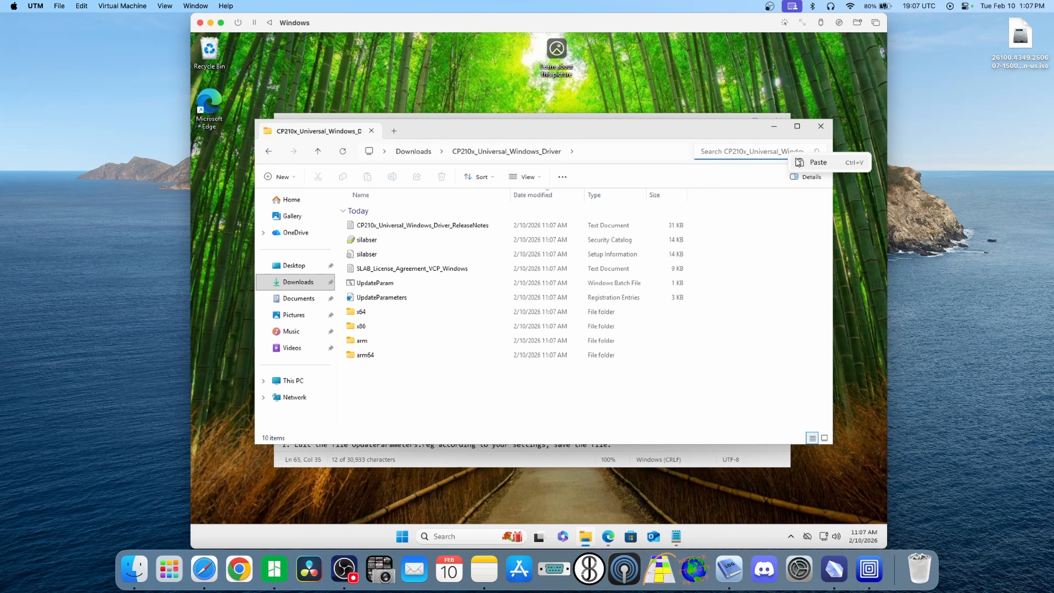
{"action": "left_click", "coordinate": [799, 162]}
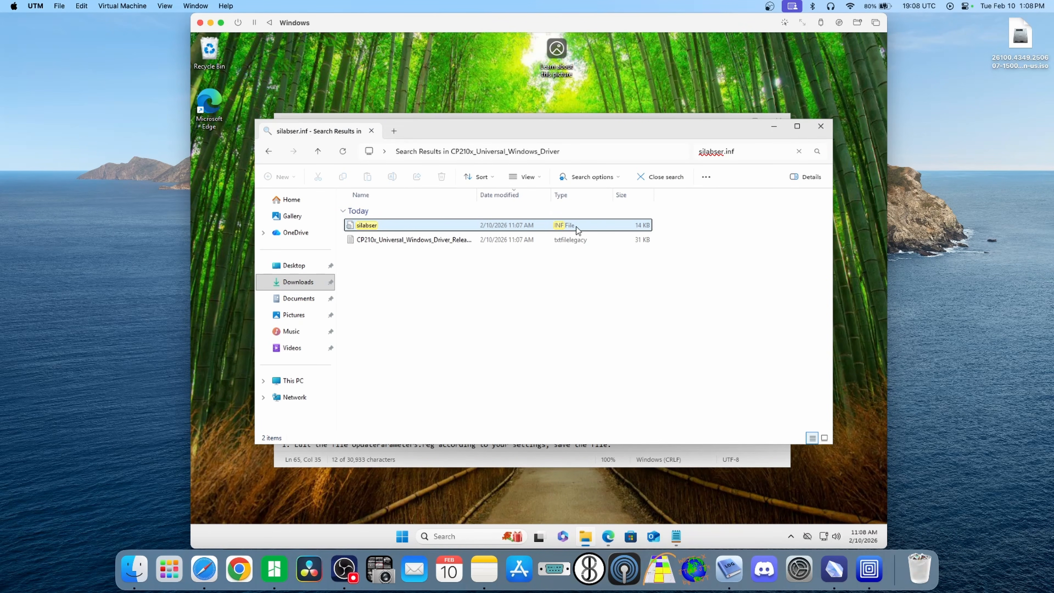
Step: Install the driver from the silabser INF file, allowing it to open, and close the driver folder and release notes windows
{"action": "right_click", "coordinate": [589, 228]}
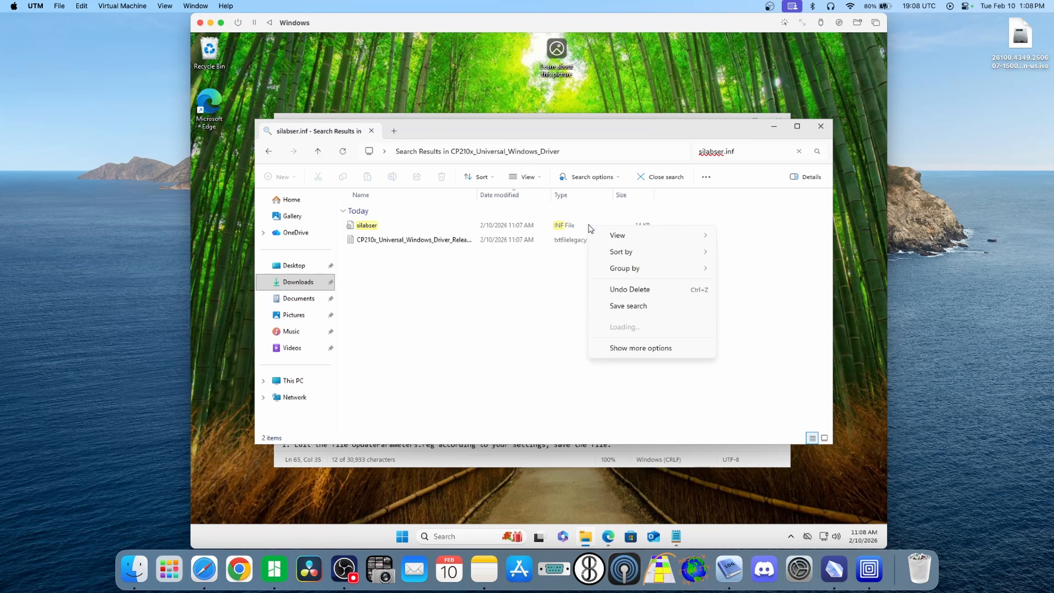
{"action": "left_click", "coordinate": [564, 229]}
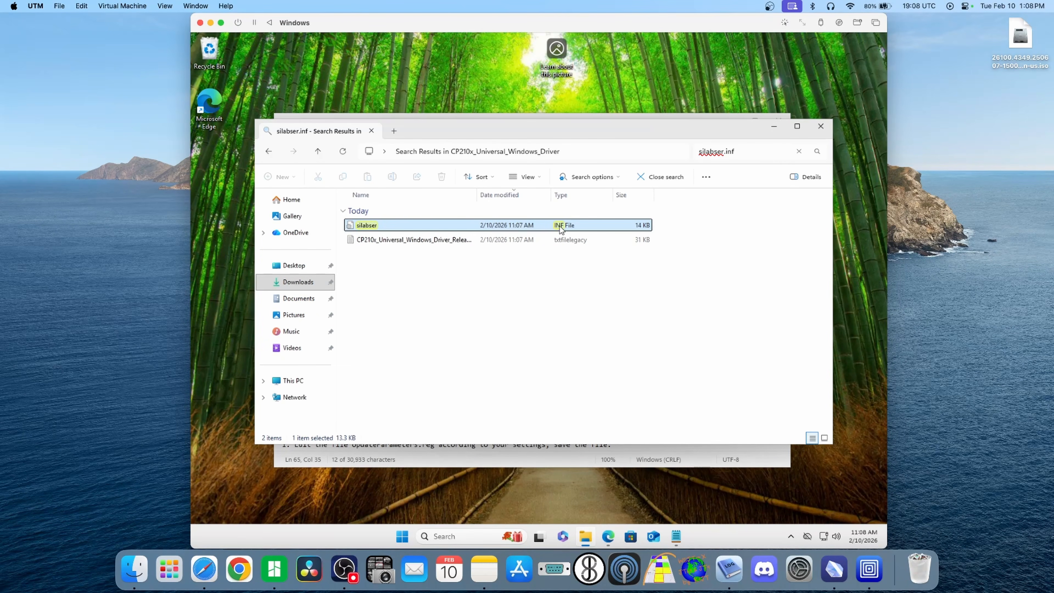
{"action": "right_click", "coordinate": [562, 229]}
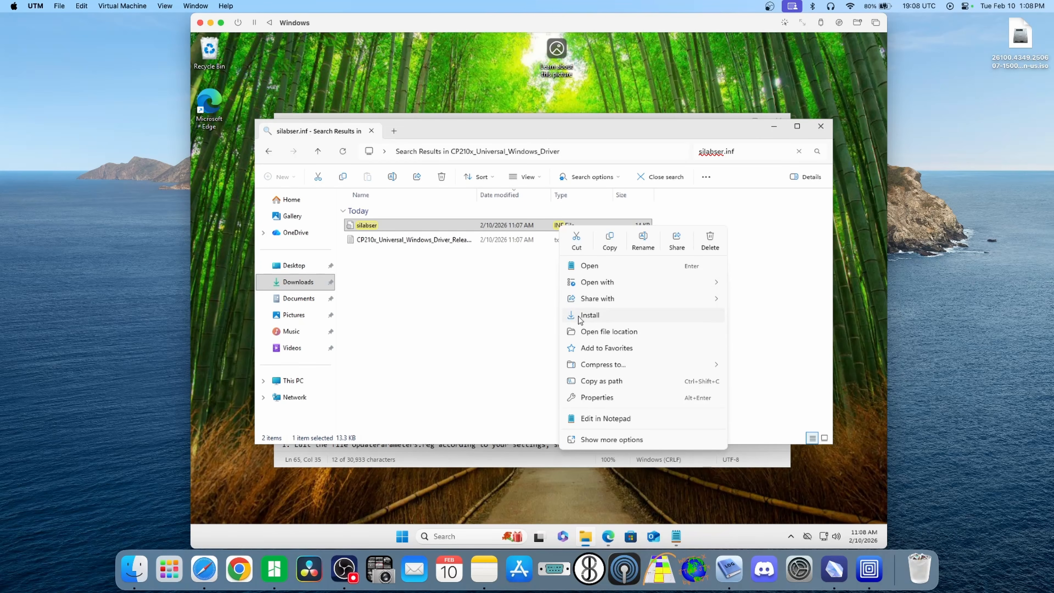
{"action": "left_click", "coordinate": [597, 318]}
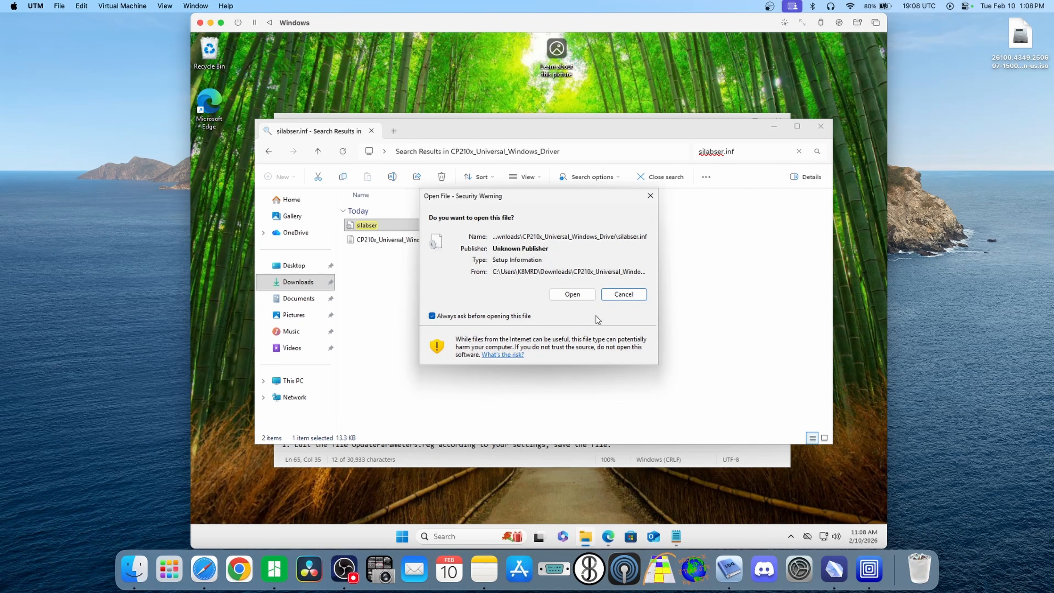
{"action": "left_click", "coordinate": [573, 294]}
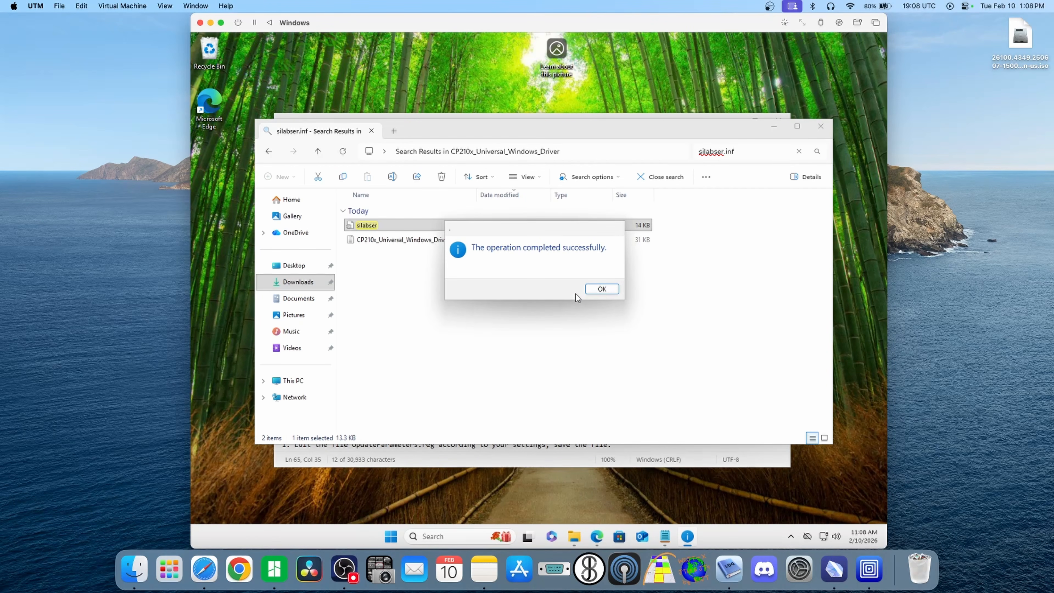
{"action": "left_click", "coordinate": [602, 289]}
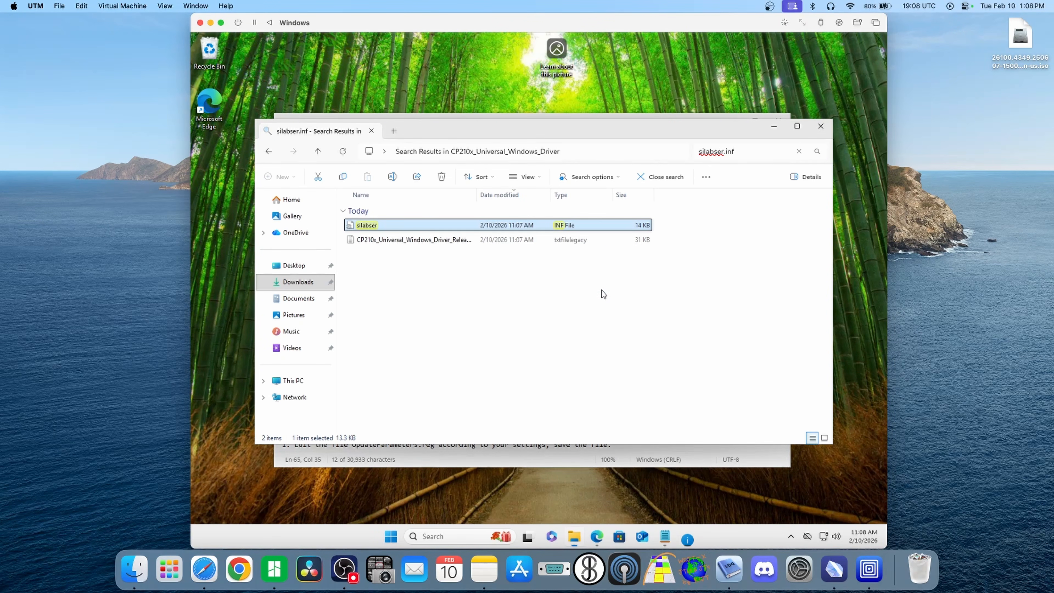
{"action": "left_click", "coordinate": [815, 127]}
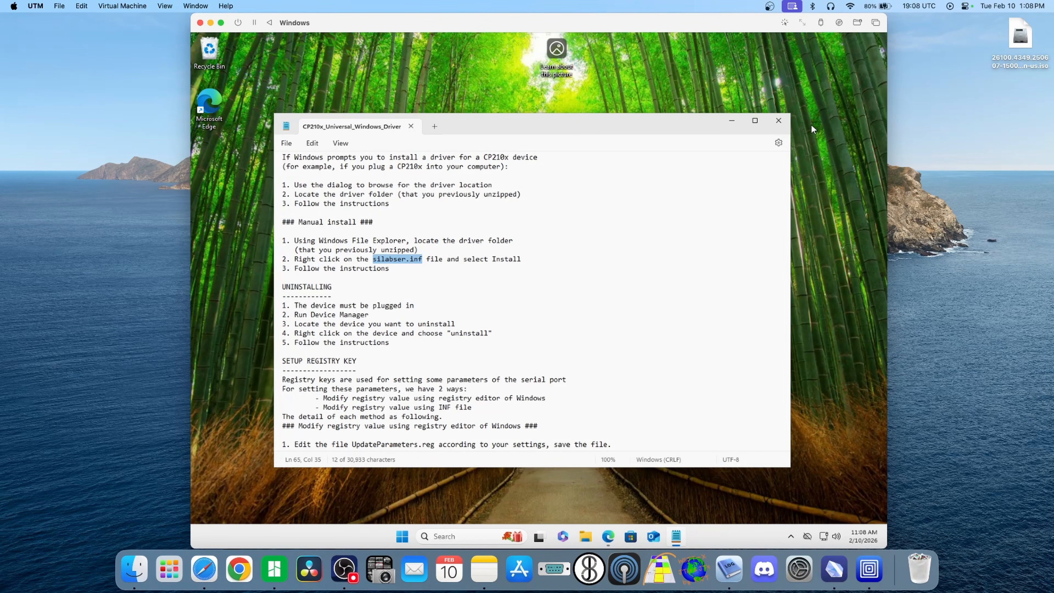
{"action": "left_click", "coordinate": [779, 121]}
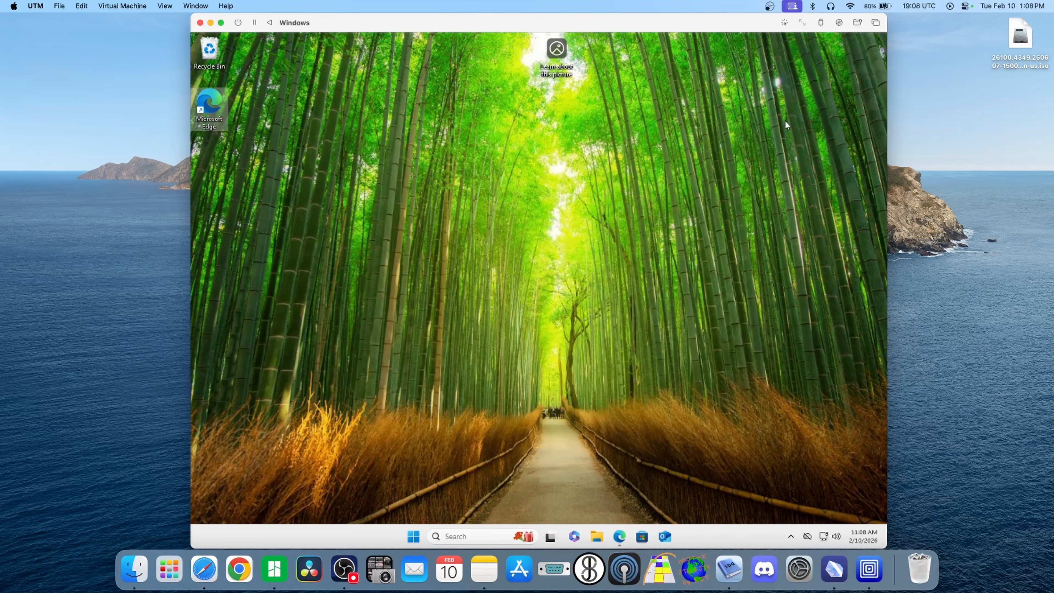
Step: Switch back to Microsoft Edge, close the Silicon Labs driver page and go to winlink.org
{"action": "left_click", "coordinate": [619, 538]}
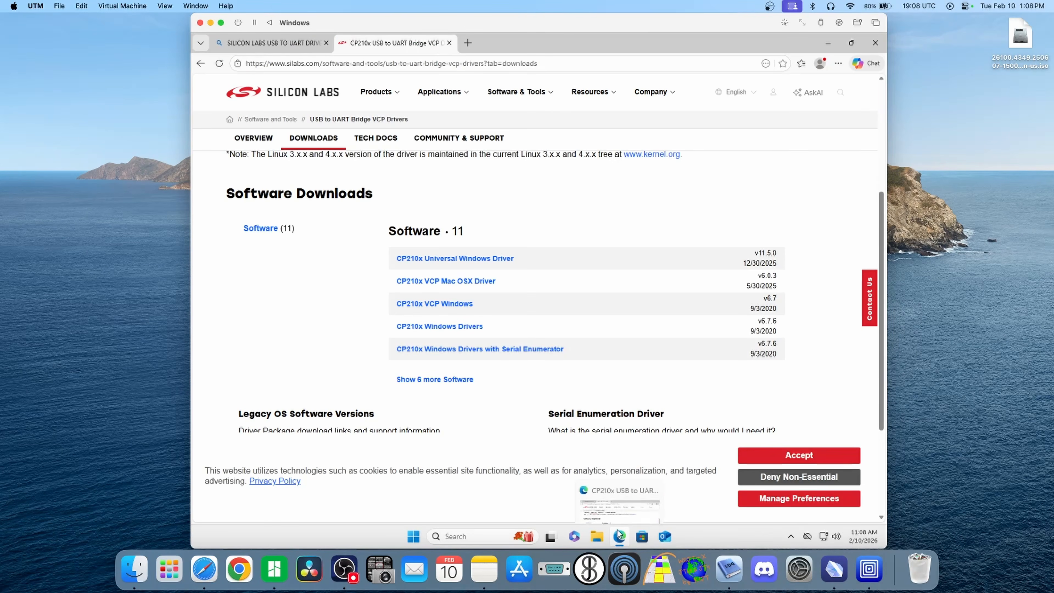
{"action": "left_click", "coordinate": [449, 43]}
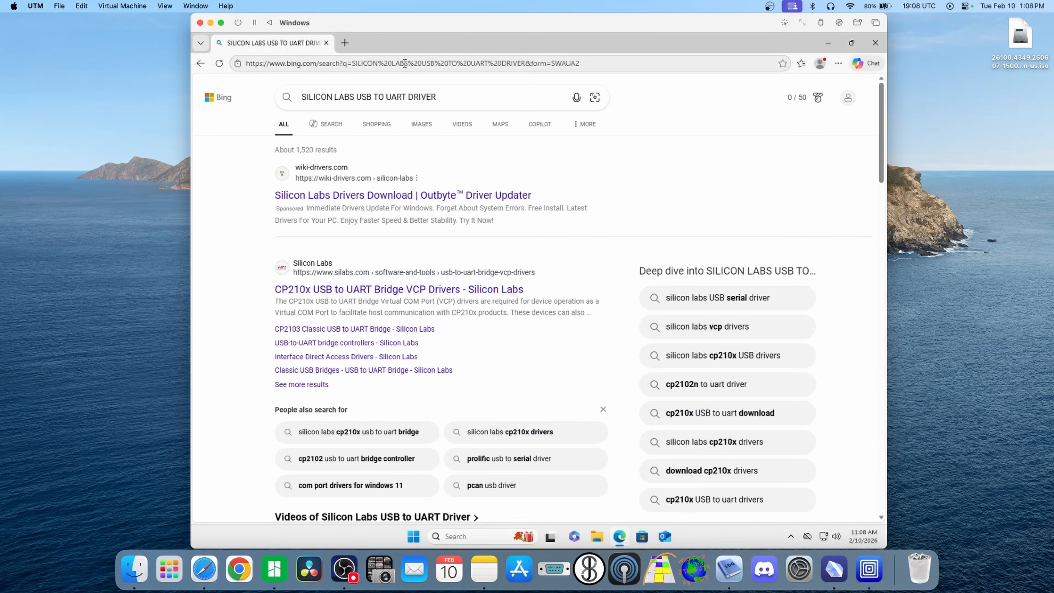
{"action": "left_click", "coordinate": [404, 62]}
{"action": "type", "text": "WIN"}
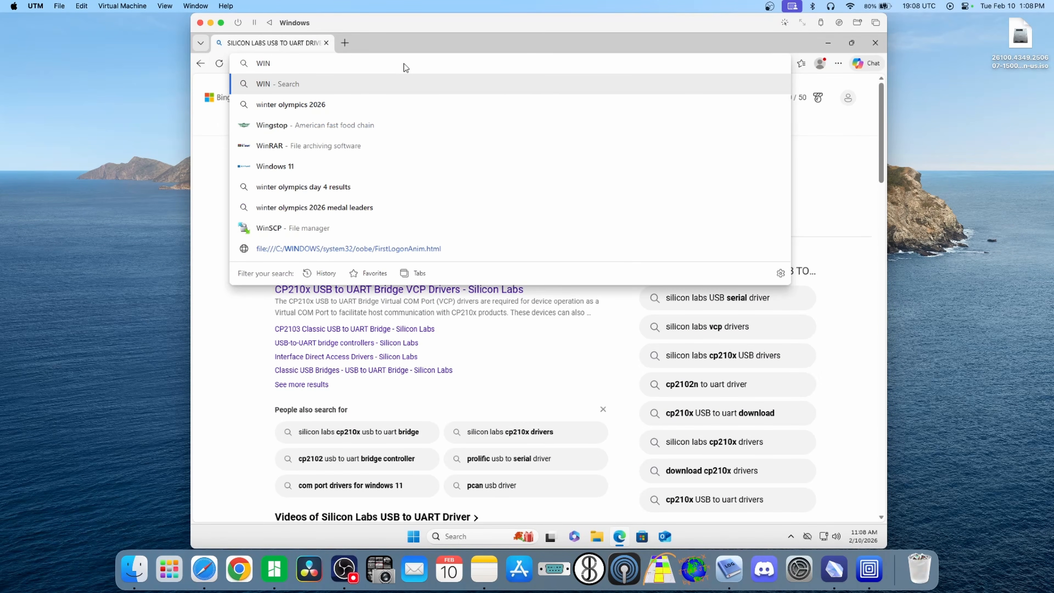
{"action": "type", "text": "LINK.org"}
{"action": "key", "text": "Return"}
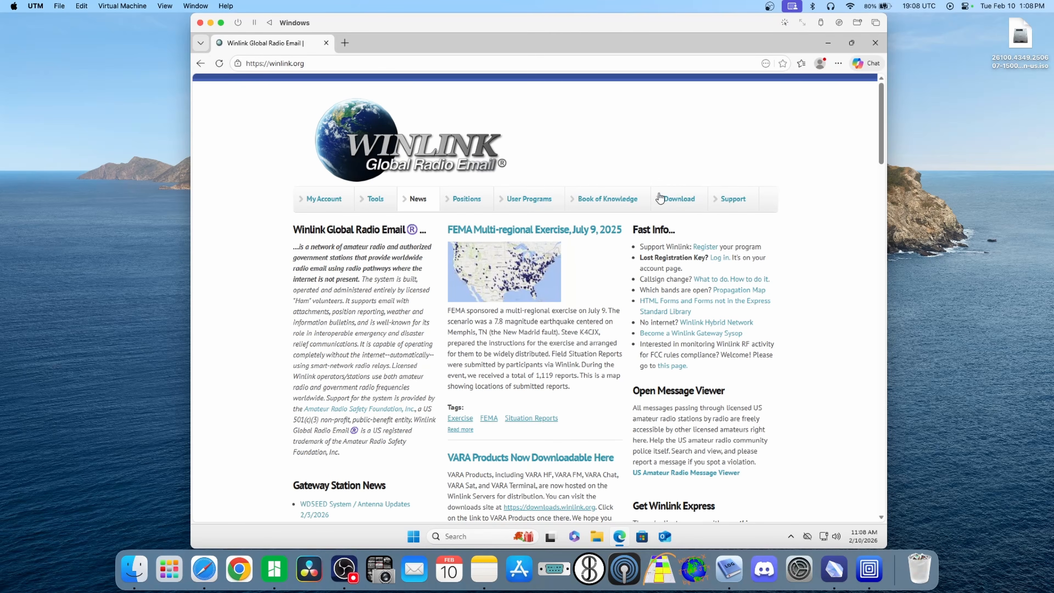
Step: Download Winlink_Express_install_1-7-29-0.zip from the User Programs directory of the Winlink downloads site and return to the root listing
{"action": "left_click", "coordinate": [683, 203]}
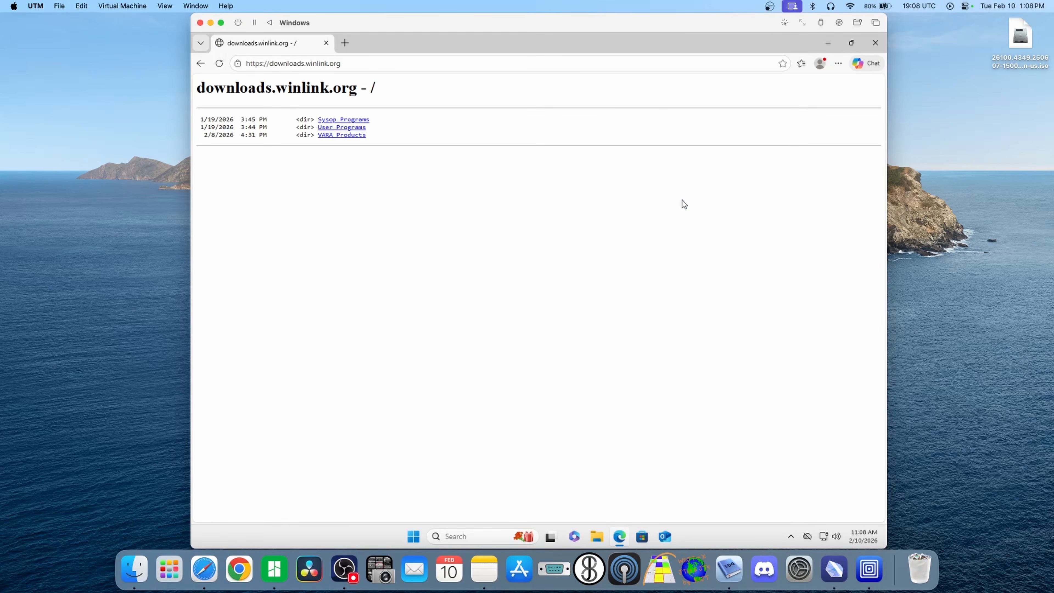
{"action": "left_click", "coordinate": [348, 129]}
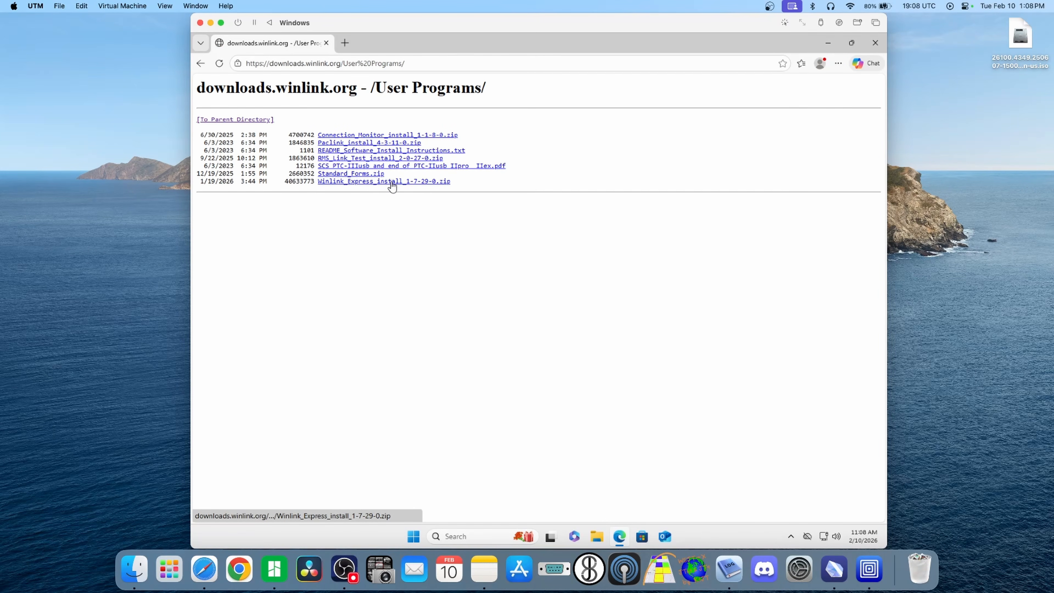
{"action": "left_click", "coordinate": [352, 182]}
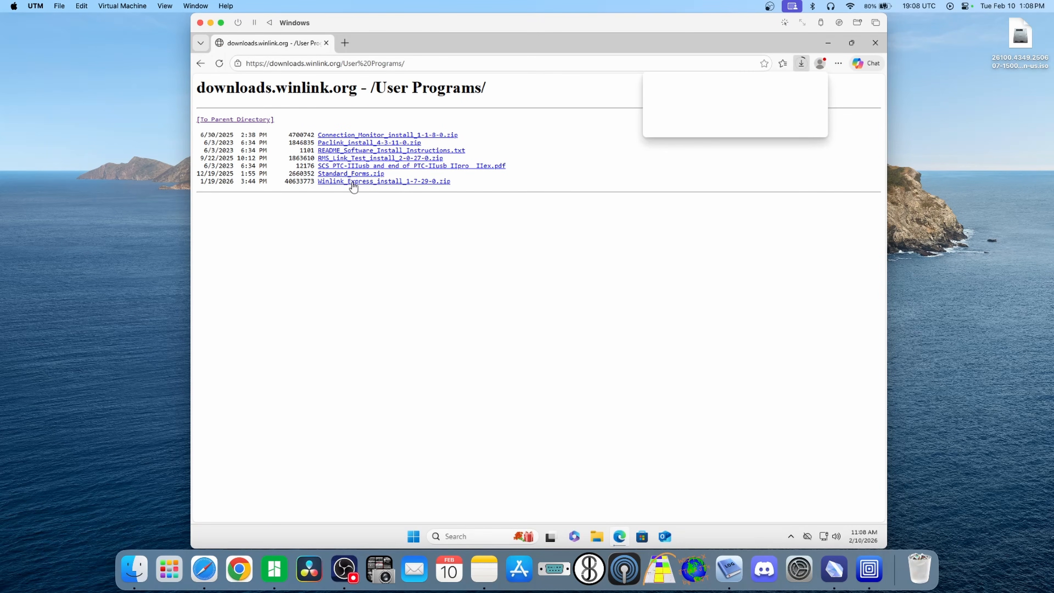
{"action": "left_click", "coordinate": [208, 64]}
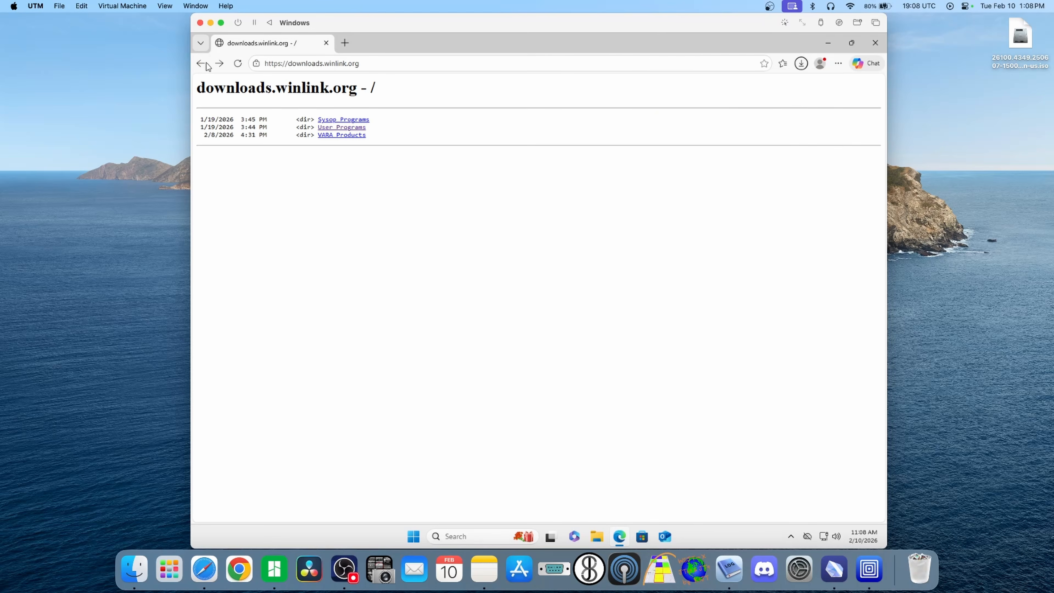
Step: Download VARA HF v4.9.0 setup.zip from the VARA Products directory and minimize the browser
{"action": "left_click", "coordinate": [335, 137]}
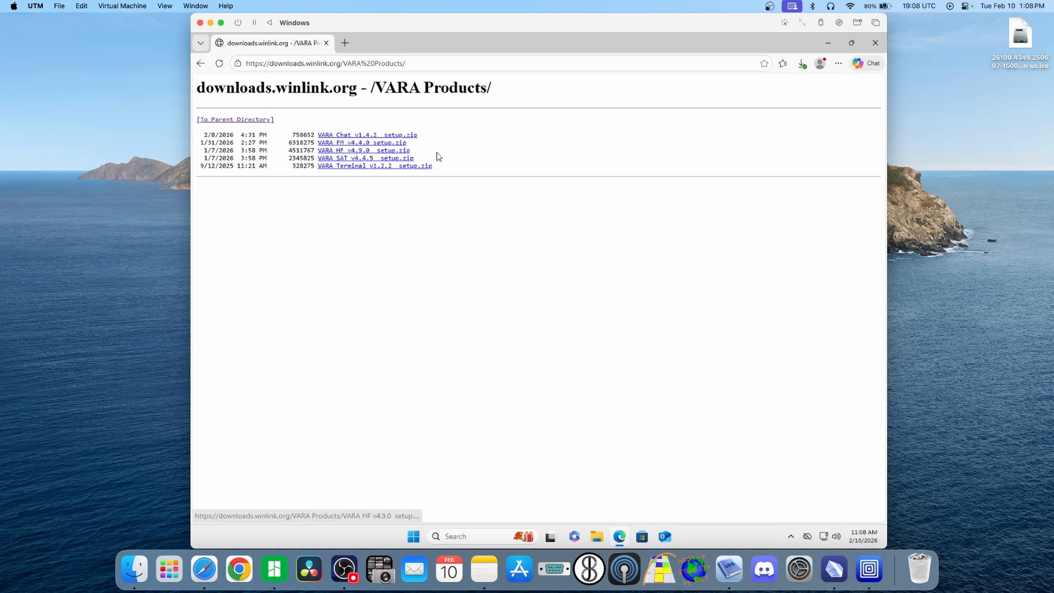
{"action": "left_click", "coordinate": [329, 151]}
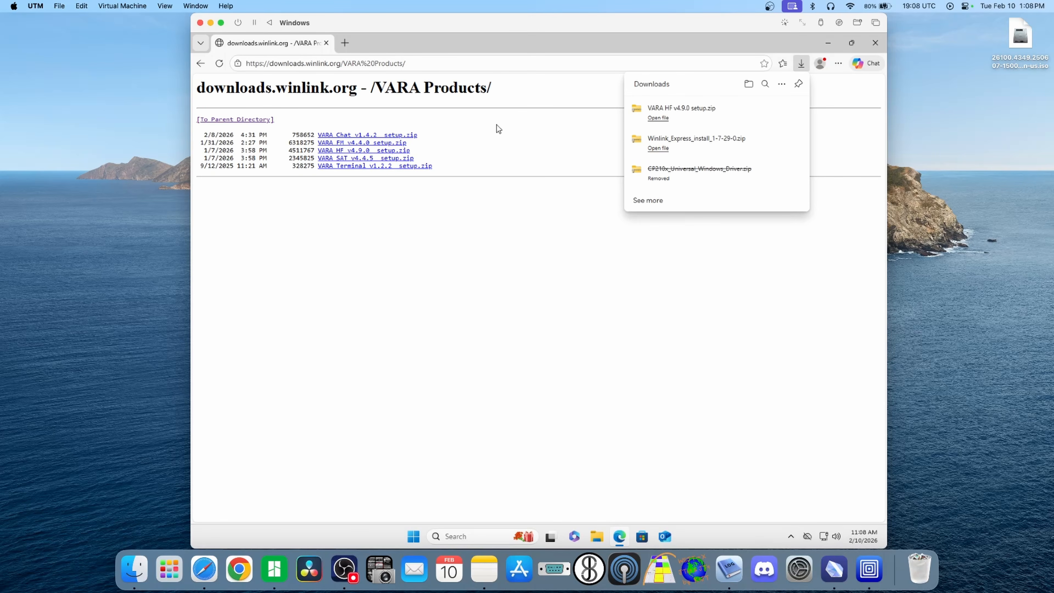
{"action": "left_click", "coordinate": [828, 43]}
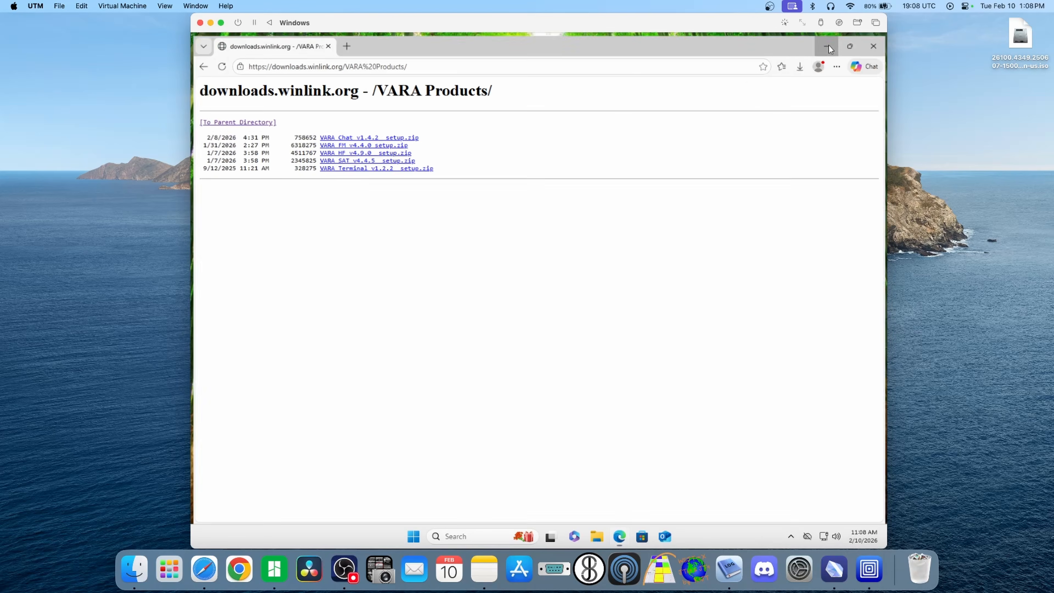
Step: Open the Downloads folder in File Explorer and extract the Winlink_Express_install_1-7-29-0 archive to its default folder
{"action": "left_click", "coordinate": [596, 539]}
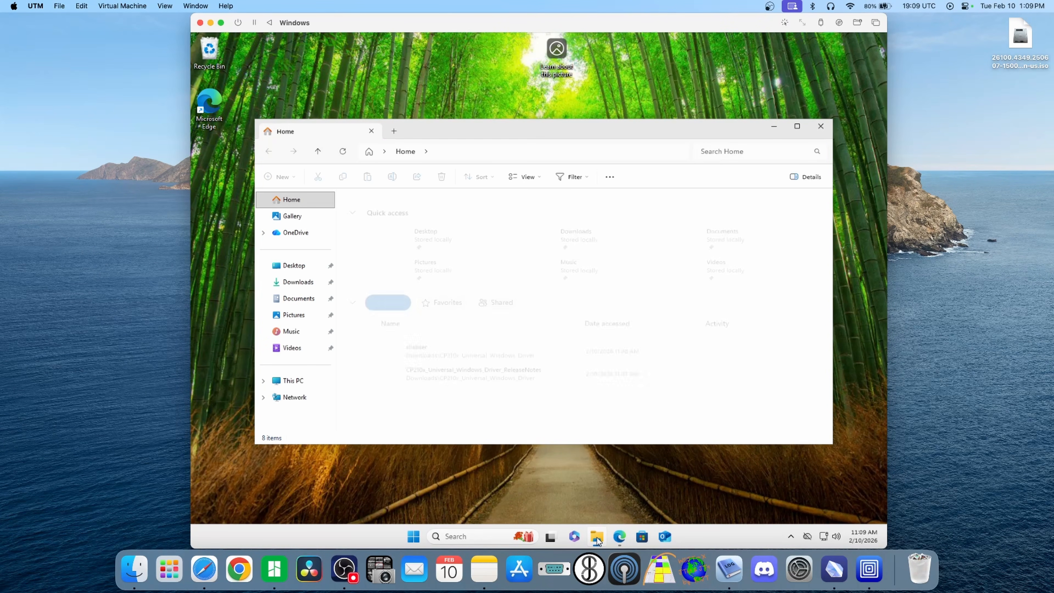
{"action": "left_click", "coordinate": [302, 287]}
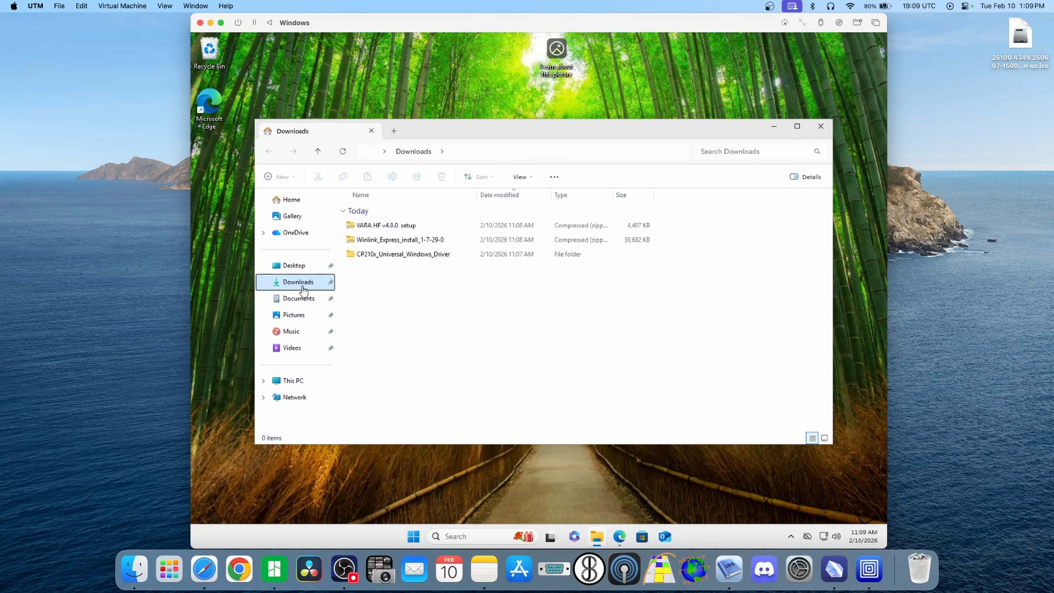
{"action": "left_click", "coordinate": [405, 241]}
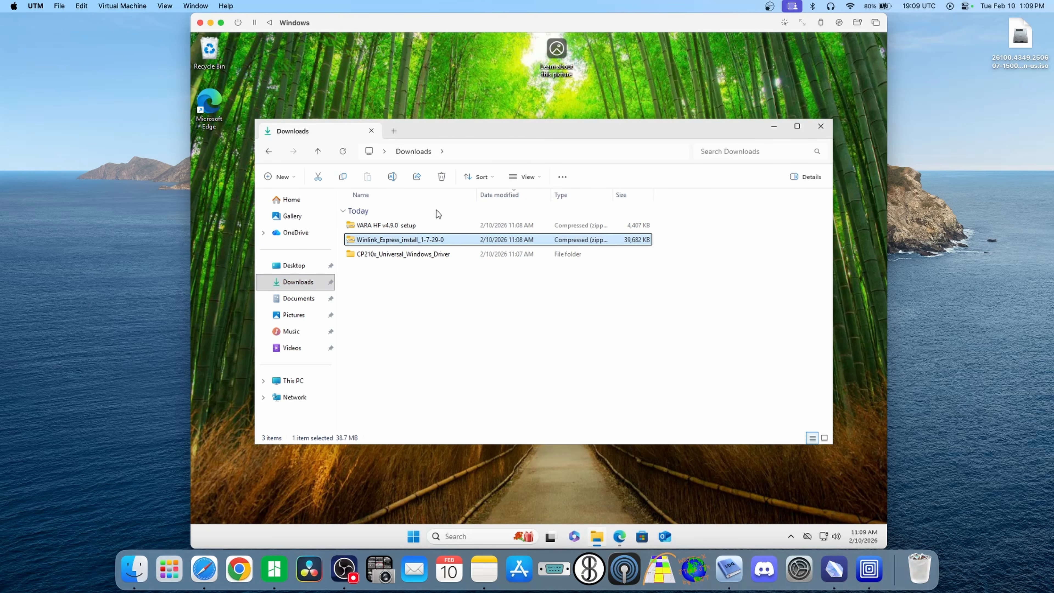
{"action": "left_click", "coordinate": [589, 178]}
{"action": "left_click", "coordinate": [624, 383]}
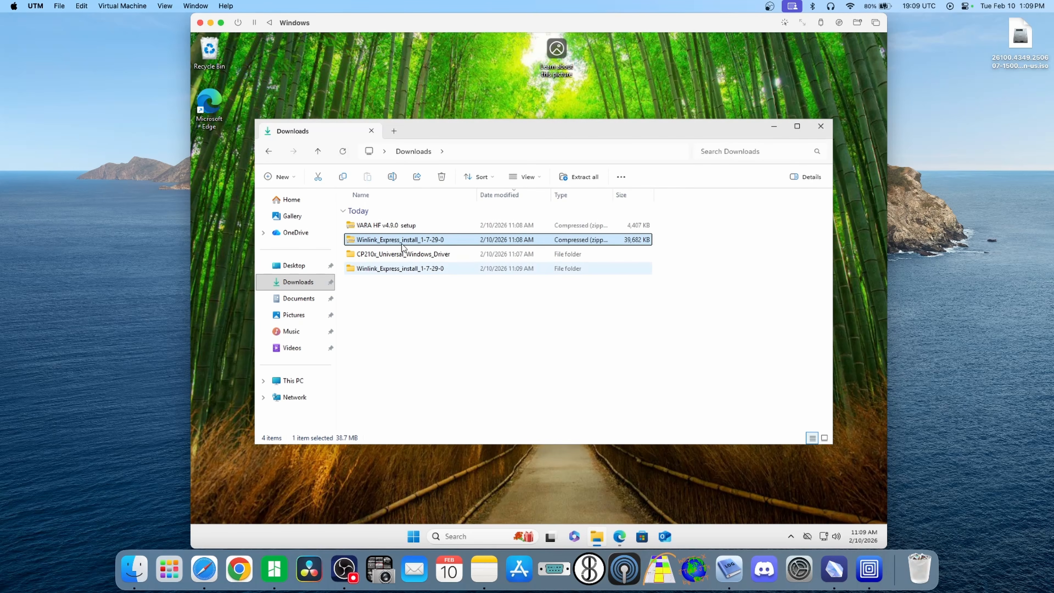
Step: Extract the VARA HF v4.9.0 setup archive to its default folder and delete both zip archives from Downloads
{"action": "left_click", "coordinate": [382, 227]}
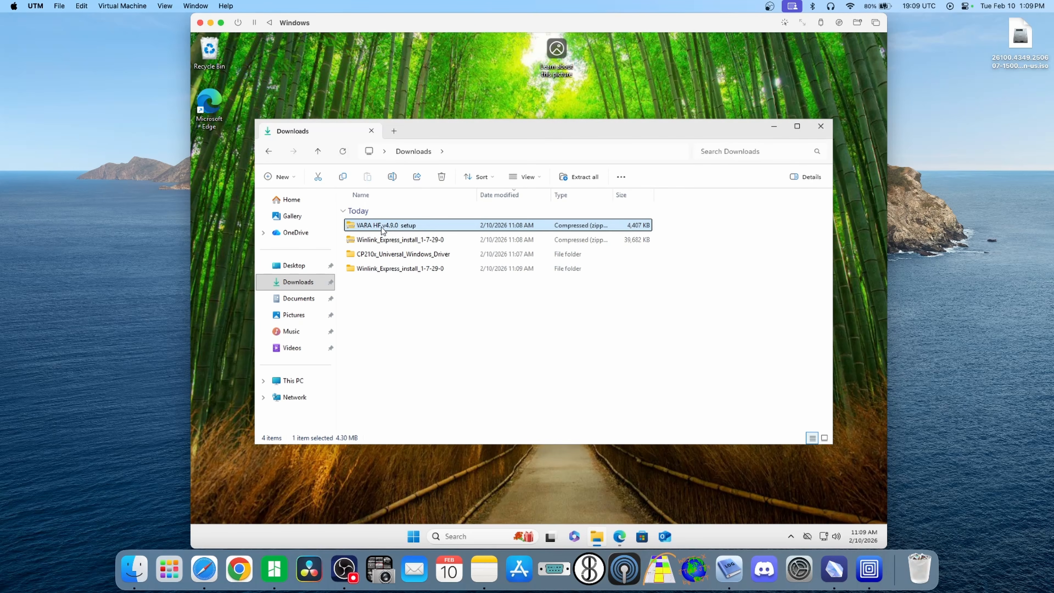
{"action": "left_click", "coordinate": [579, 178]}
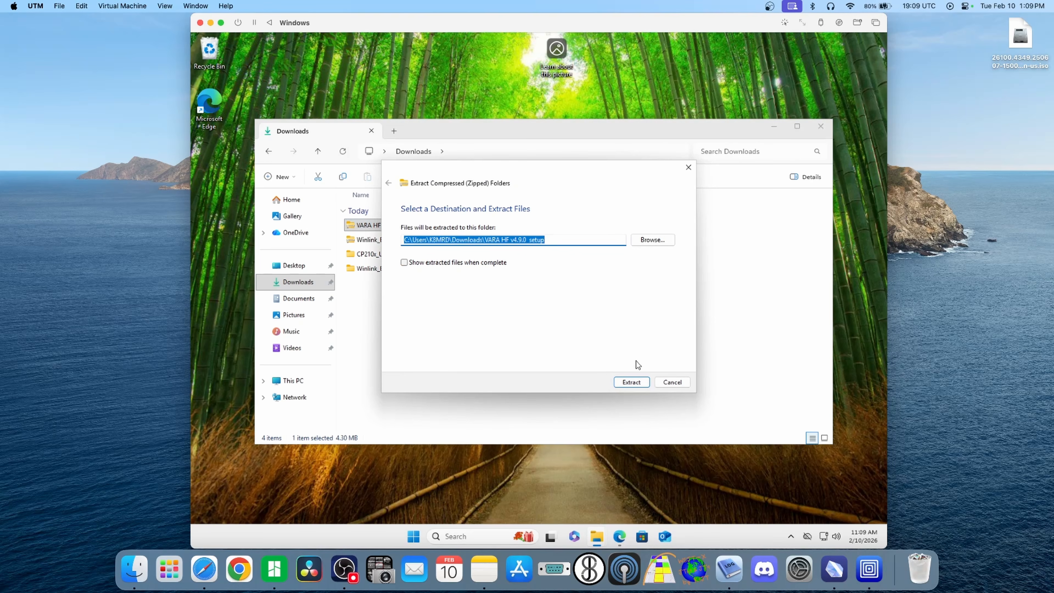
{"action": "left_click", "coordinate": [631, 383]}
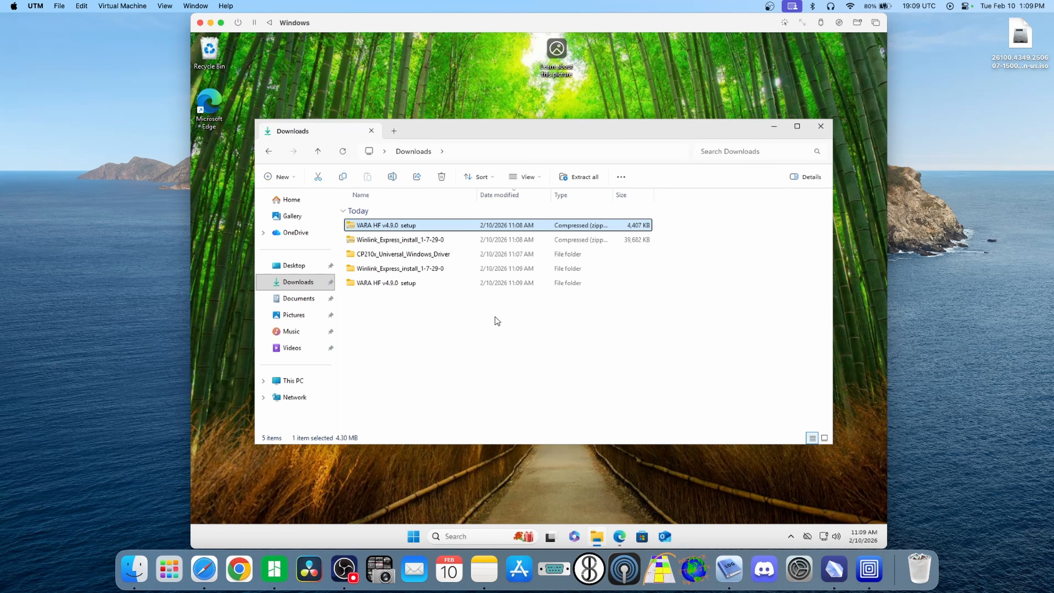
{"action": "left_click", "coordinate": [394, 240], "text": "ctrl"}
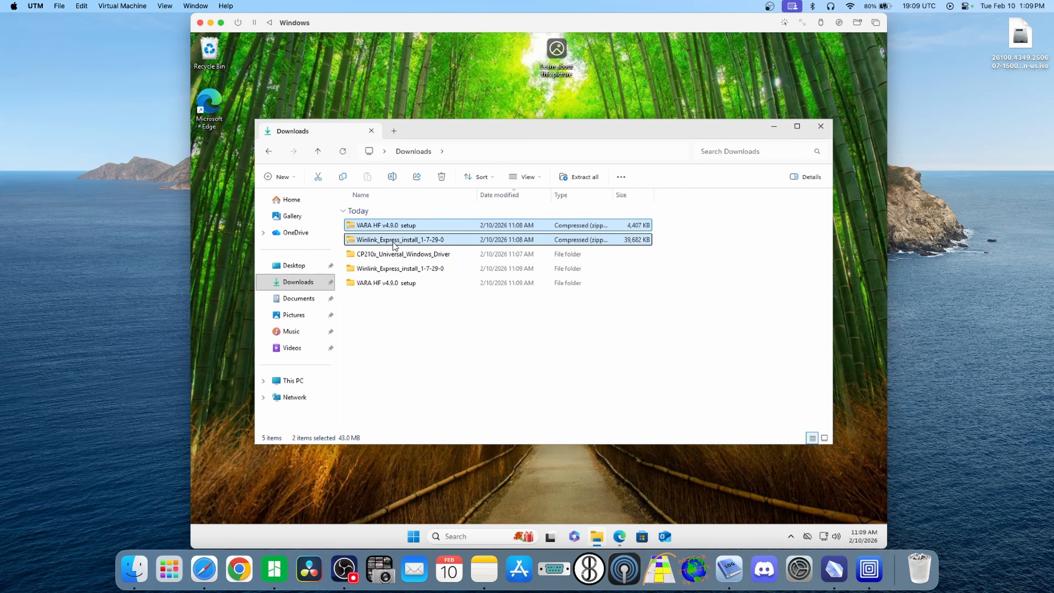
{"action": "left_click", "coordinate": [442, 176]}
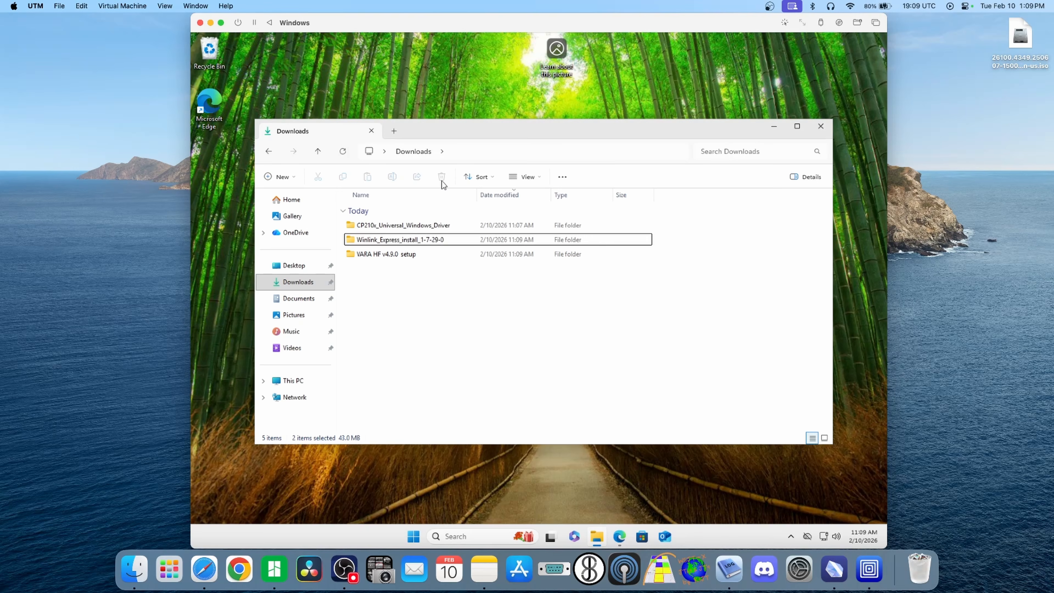
Step: Run Winlink_Express_install from its extracted folder, choosing to run it anyway despite the SmartScreen block
{"action": "double_click", "coordinate": [454, 240]}
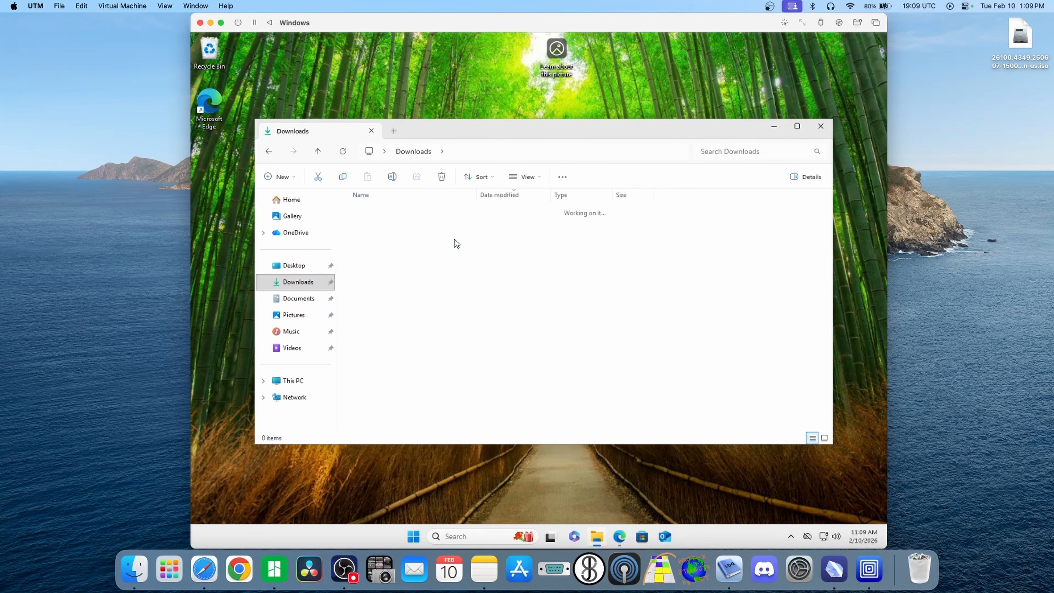
{"action": "left_click", "coordinate": [410, 226]}
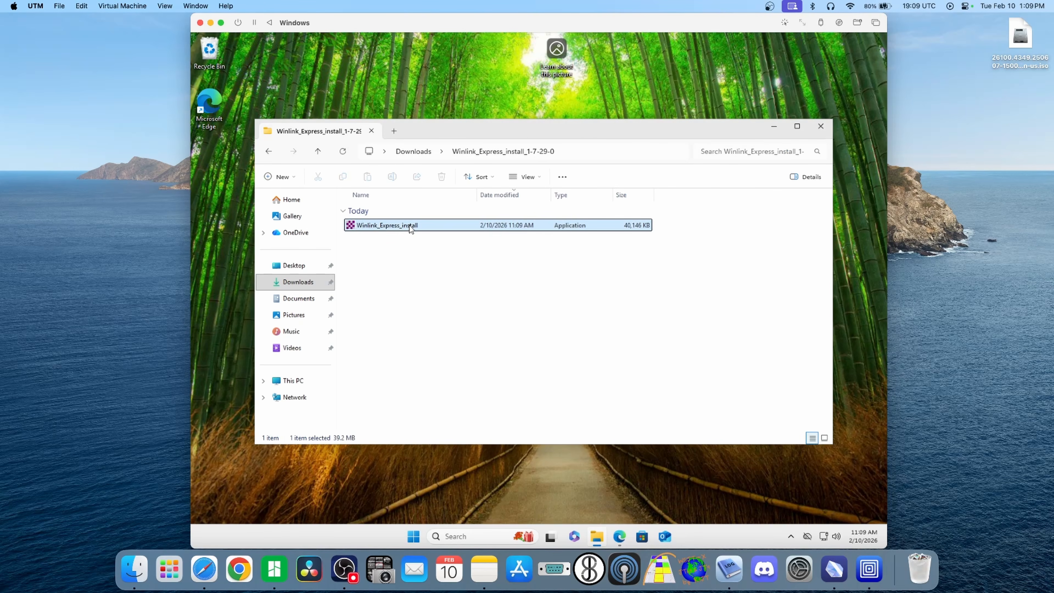
{"action": "double_click", "coordinate": [410, 226]}
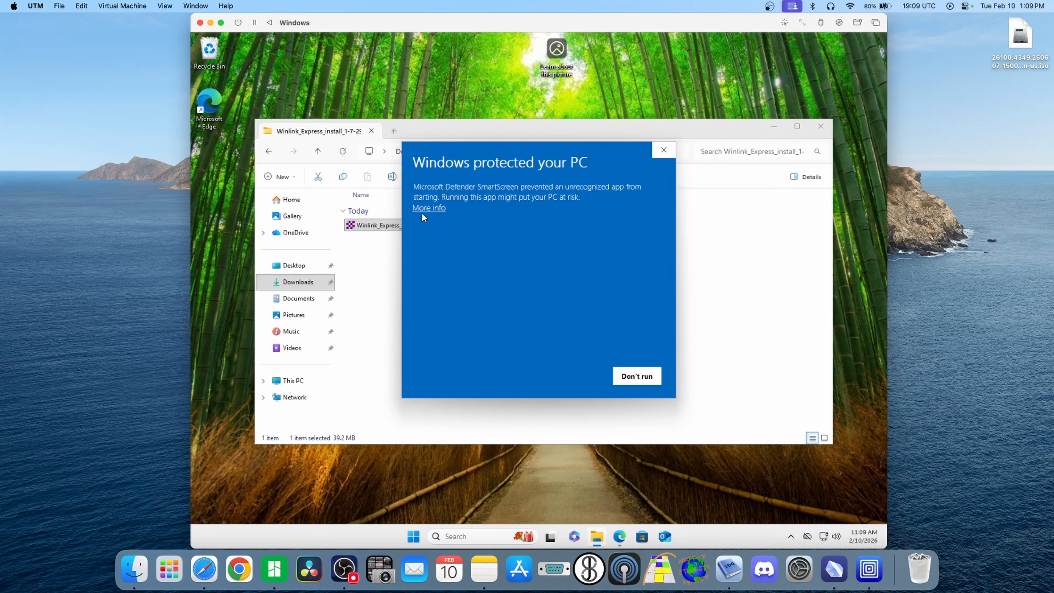
{"action": "left_click", "coordinate": [426, 209]}
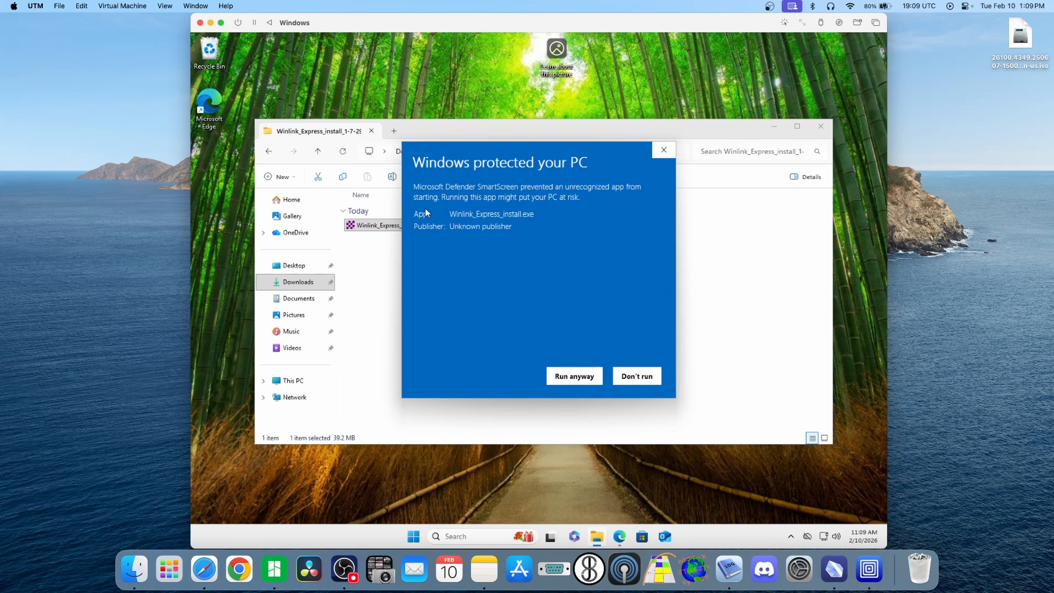
{"action": "left_click", "coordinate": [575, 378]}
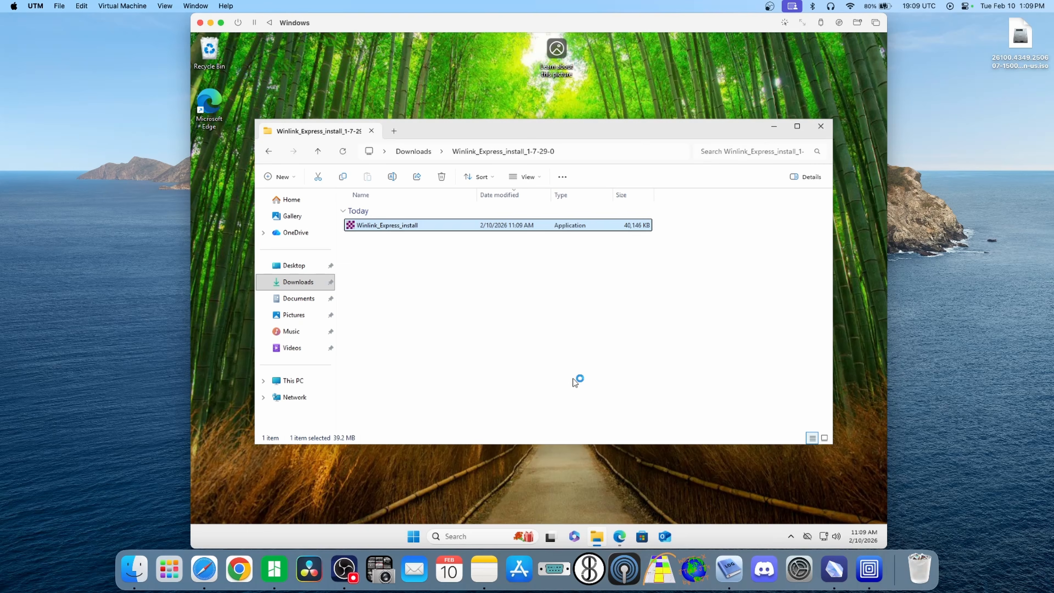
{"action": "left_click", "coordinate": [808, 385]}
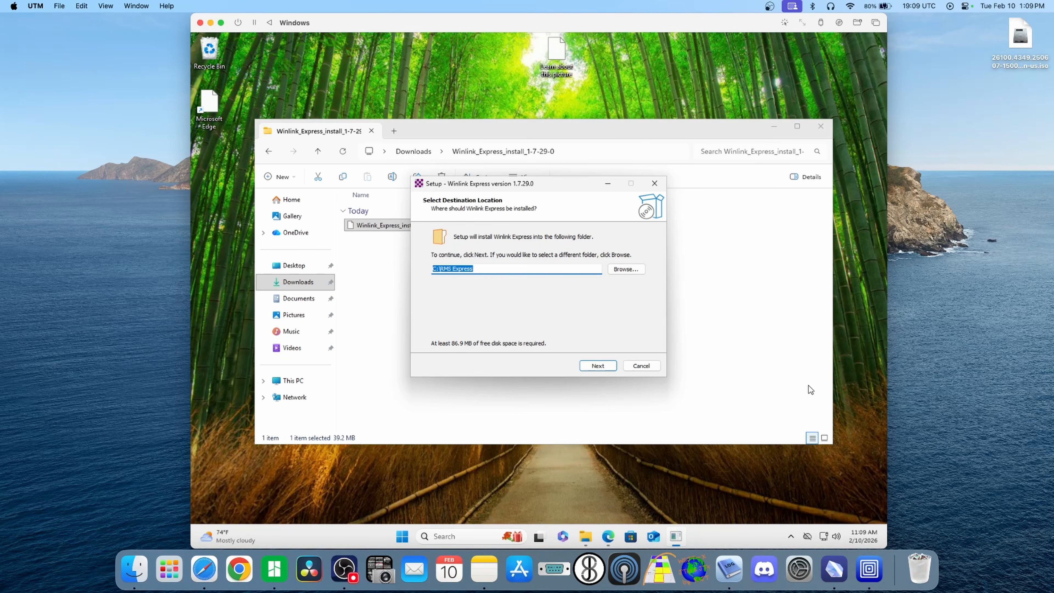
Step: Install Winlink Express into C:\RMS Express with a desktop shortcut and finish the setup without launching the program
{"action": "left_click", "coordinate": [599, 367]}
{"action": "left_click", "coordinate": [600, 367]}
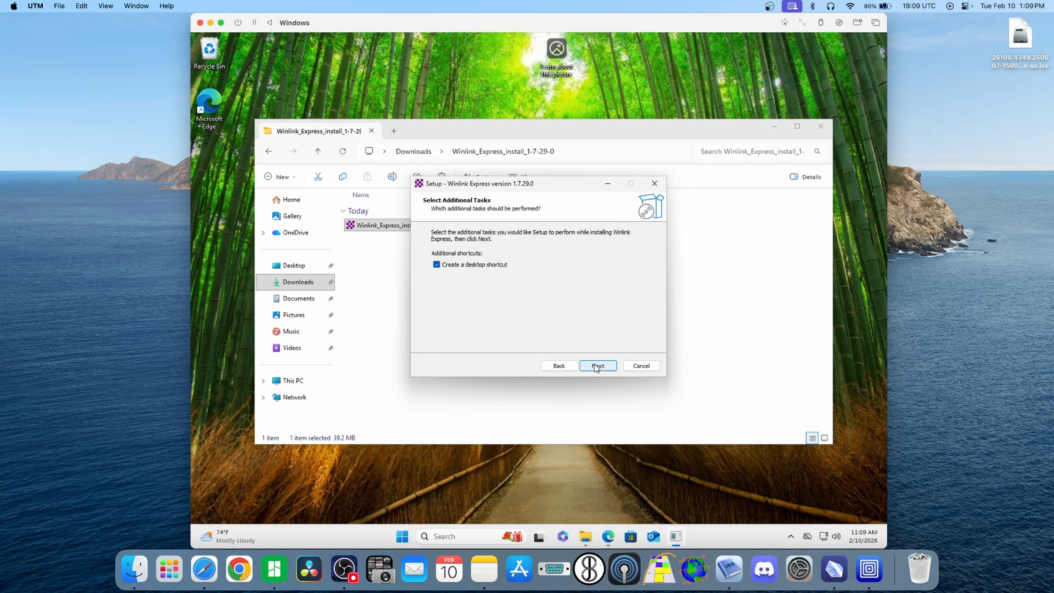
{"action": "left_click", "coordinate": [596, 367]}
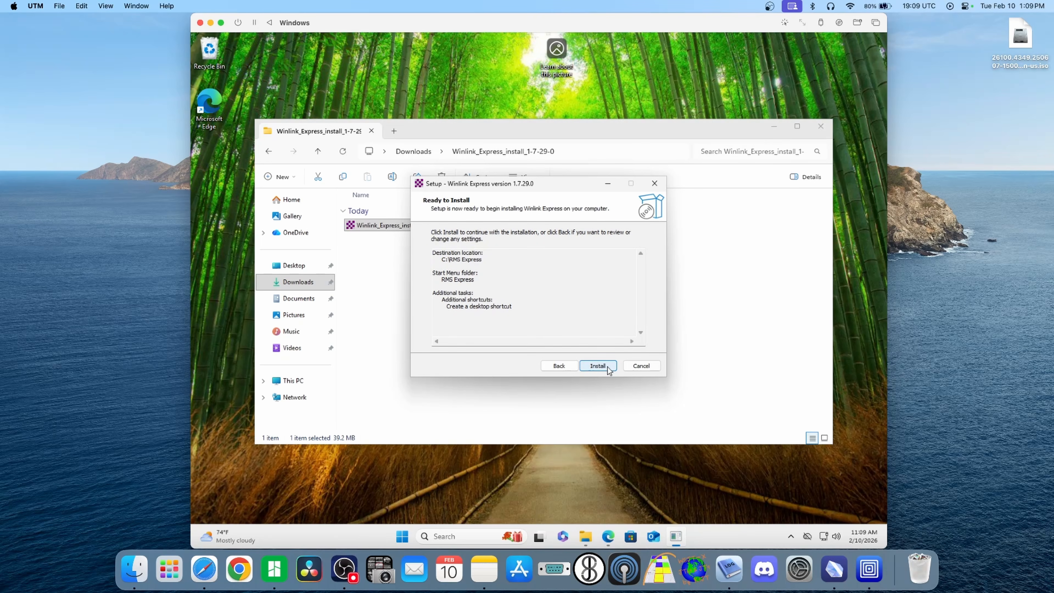
{"action": "left_click", "coordinate": [607, 367]}
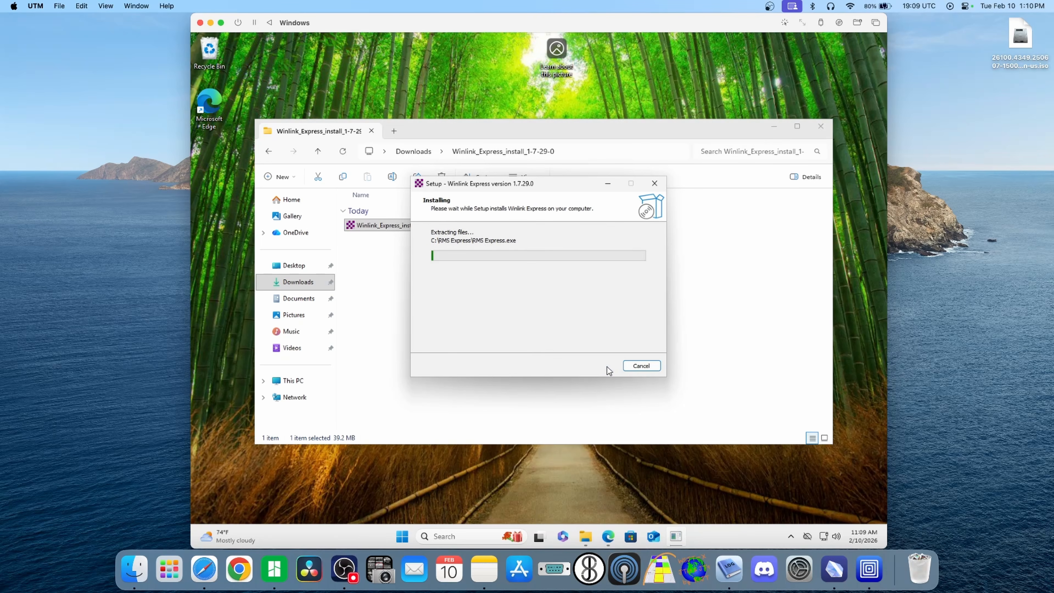
{"action": "left_click", "coordinate": [798, 402]}
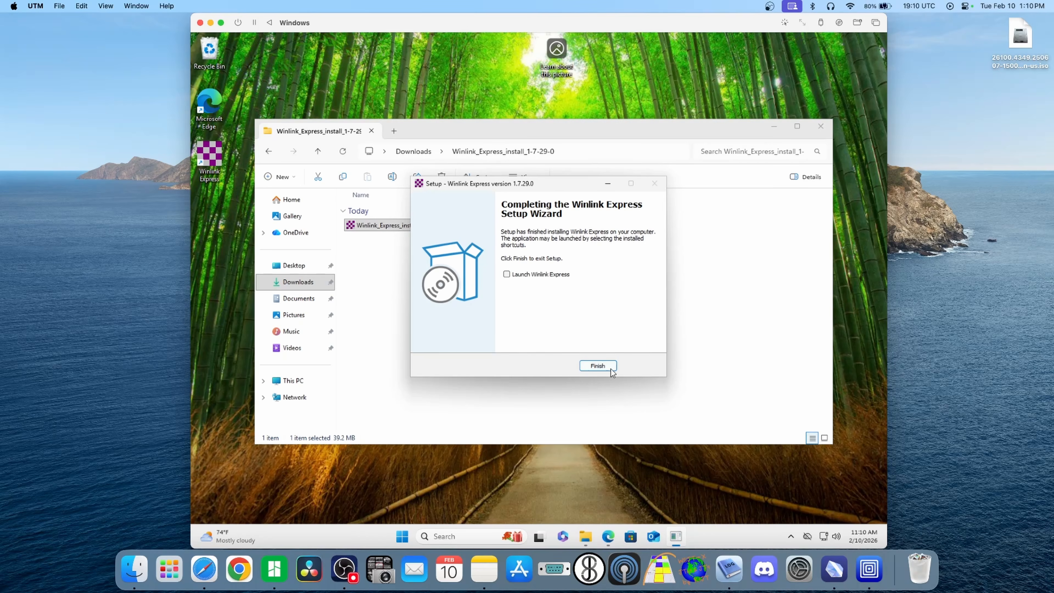
{"action": "left_click", "coordinate": [599, 366]}
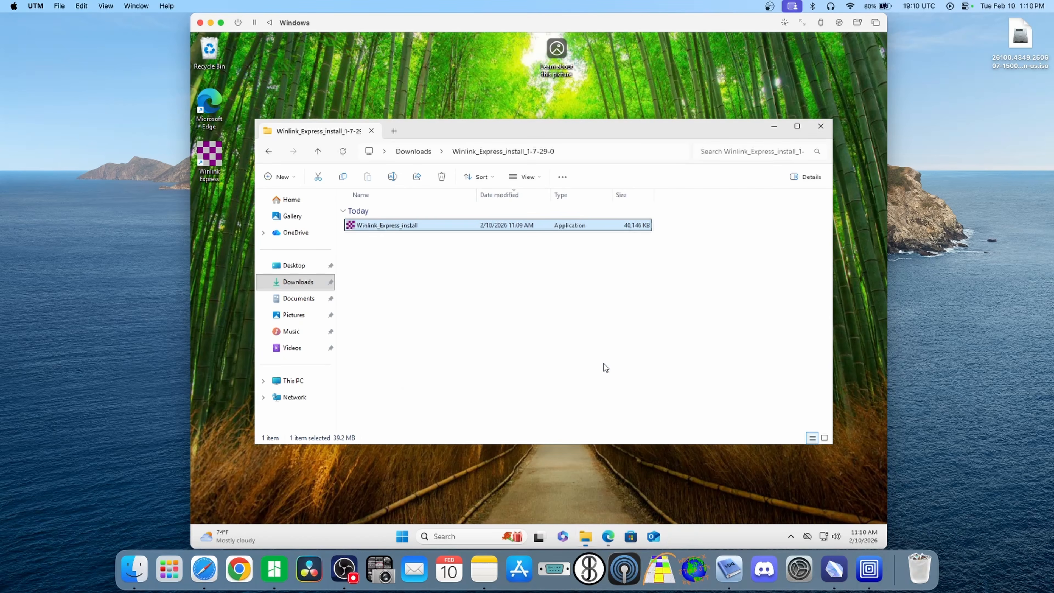
Step: Return to Downloads and run the VARA setup from the VARA HF v4.9.0 folder, bypassing the SmartScreen block
{"action": "left_click", "coordinate": [268, 153]}
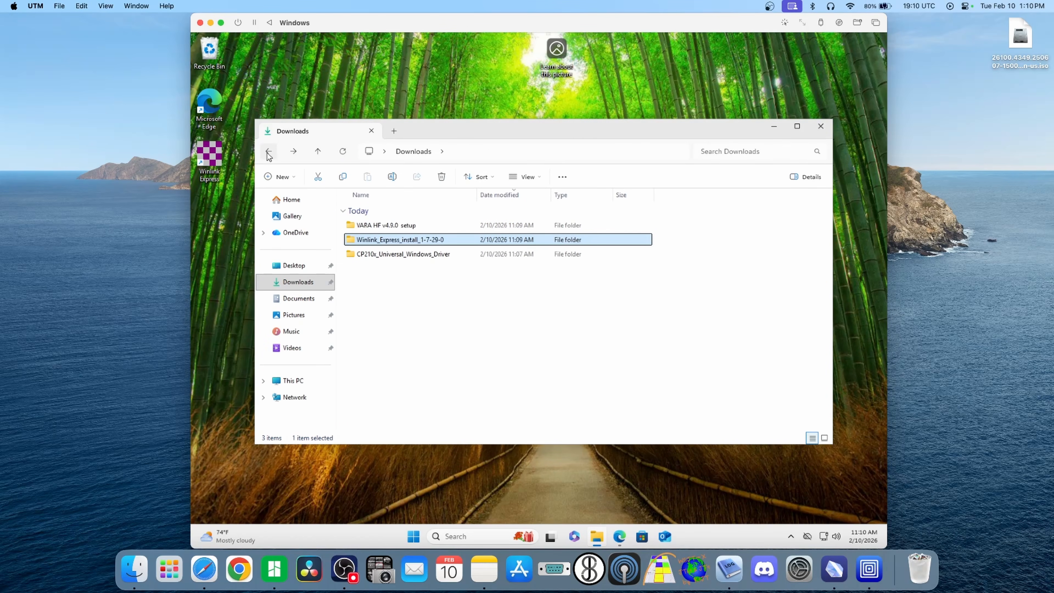
{"action": "double_click", "coordinate": [379, 226]}
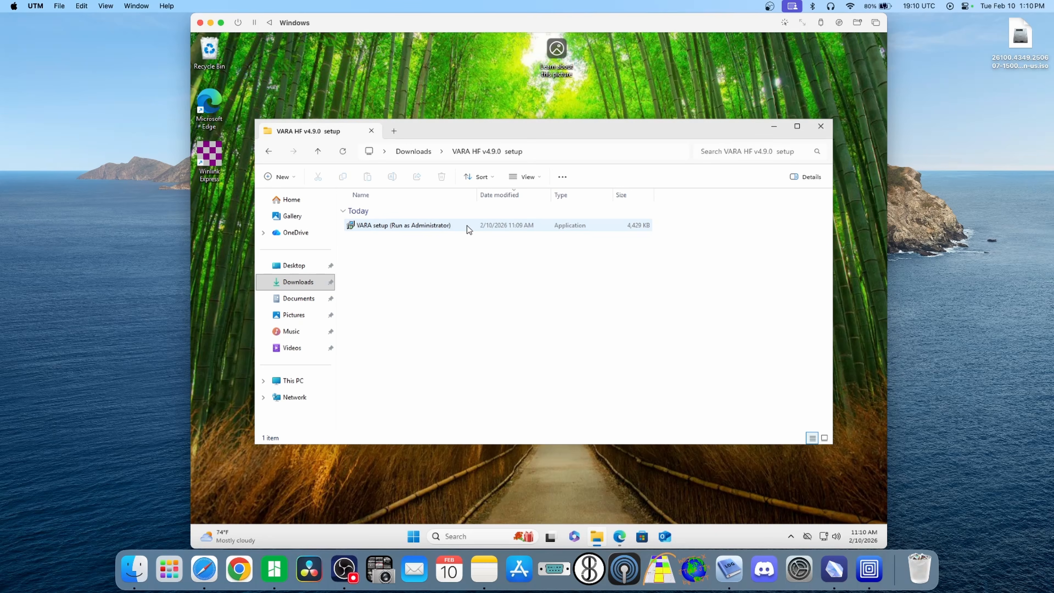
{"action": "double_click", "coordinate": [460, 229]}
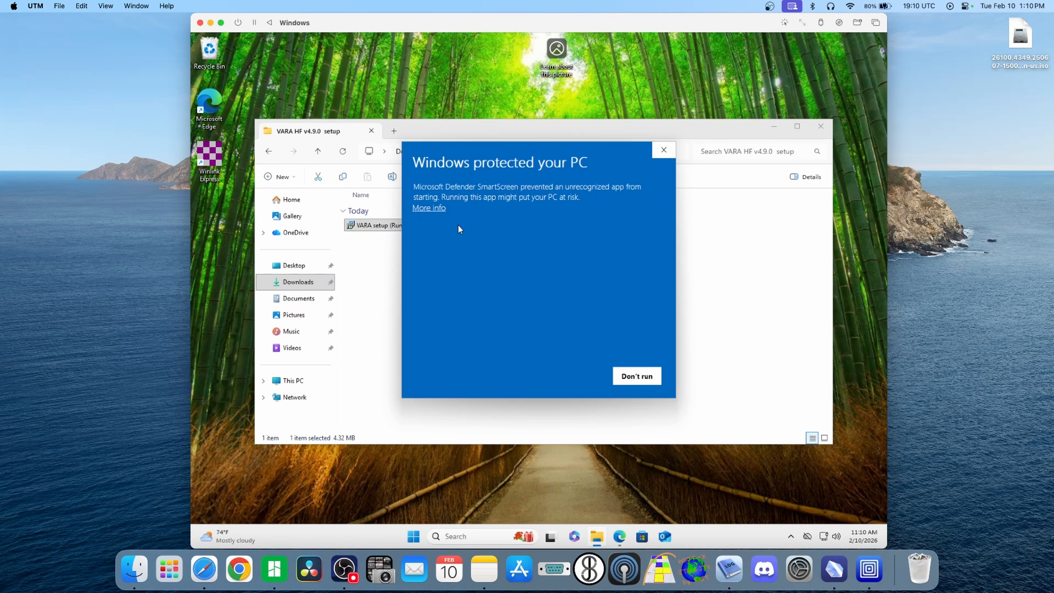
{"action": "left_click", "coordinate": [430, 211]}
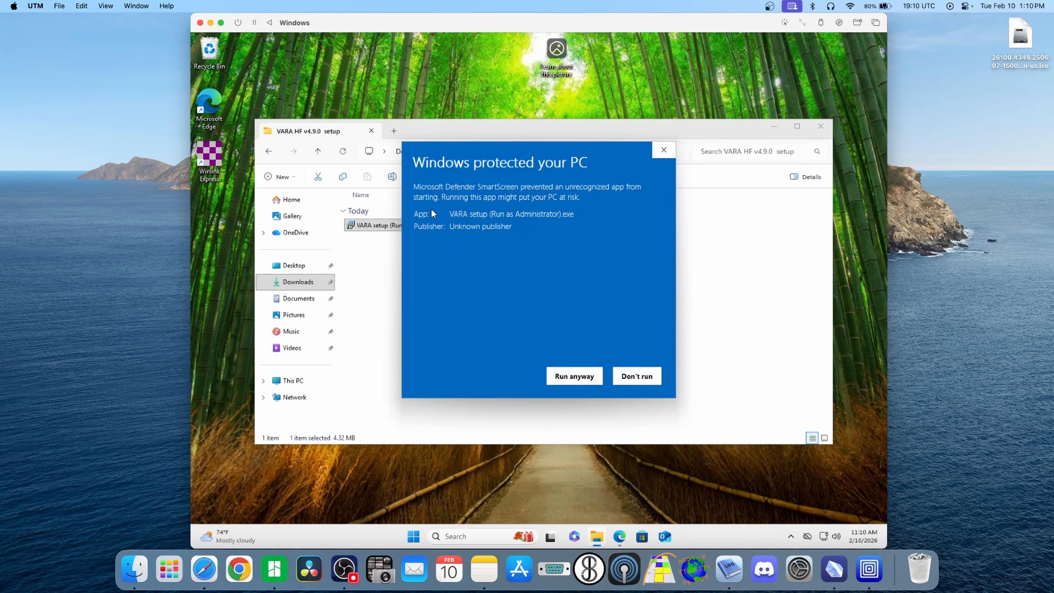
{"action": "left_click", "coordinate": [560, 378]}
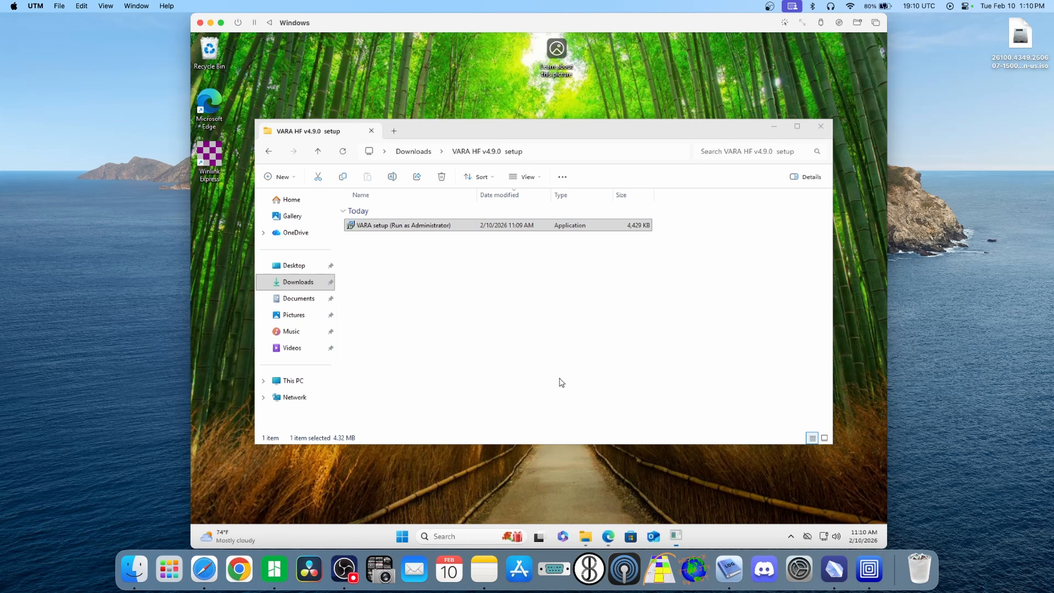
Step: Accept the VARA license agreement and install VARA into C:\VARA with a desktop icon, dismissing the OneDrive backup reminder
{"action": "left_click", "coordinate": [611, 364]}
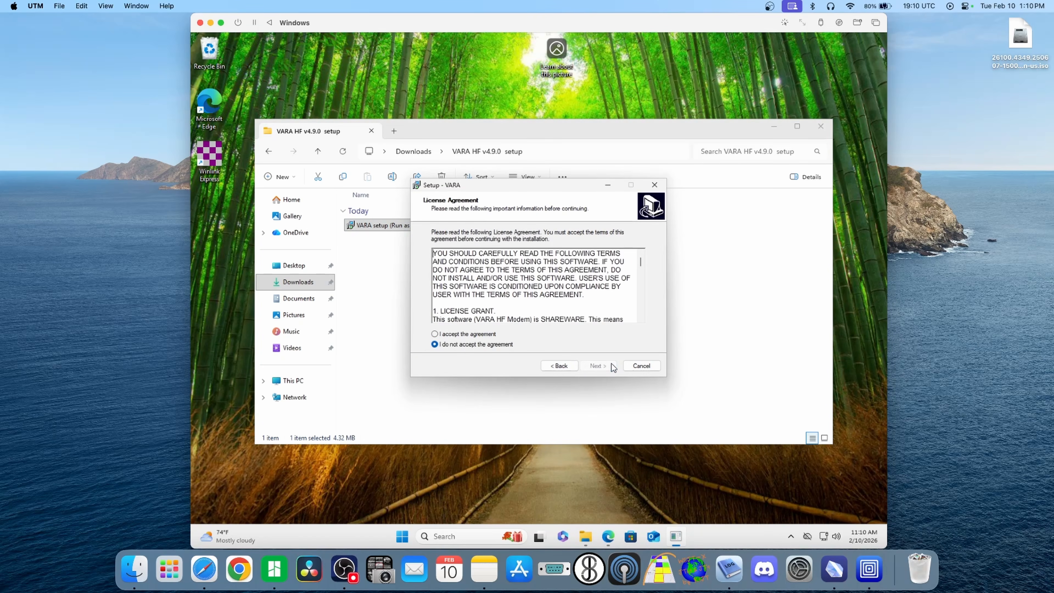
{"action": "left_click", "coordinate": [470, 335]}
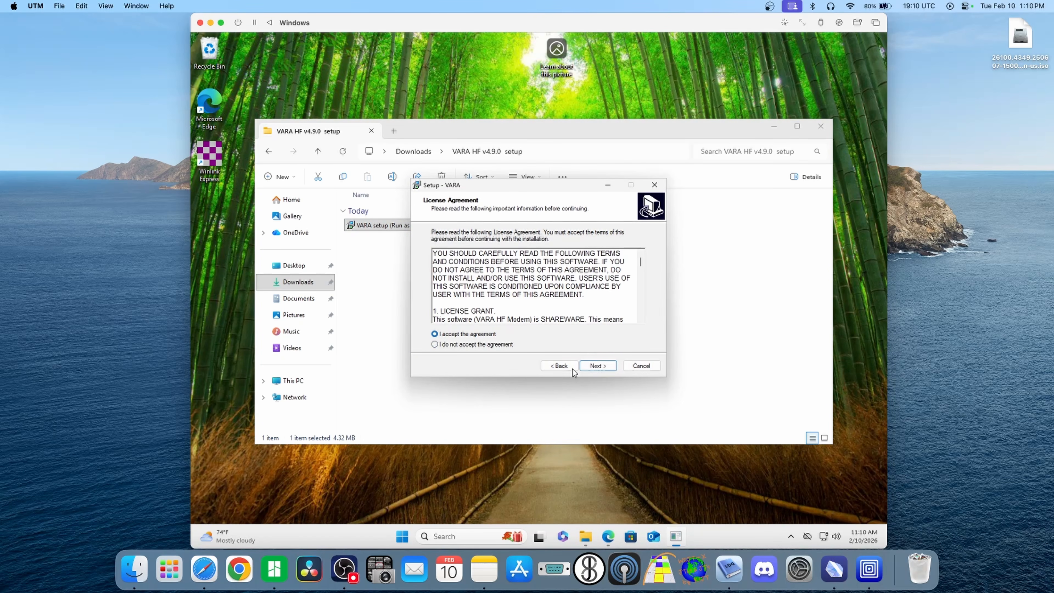
{"action": "left_click", "coordinate": [597, 366]}
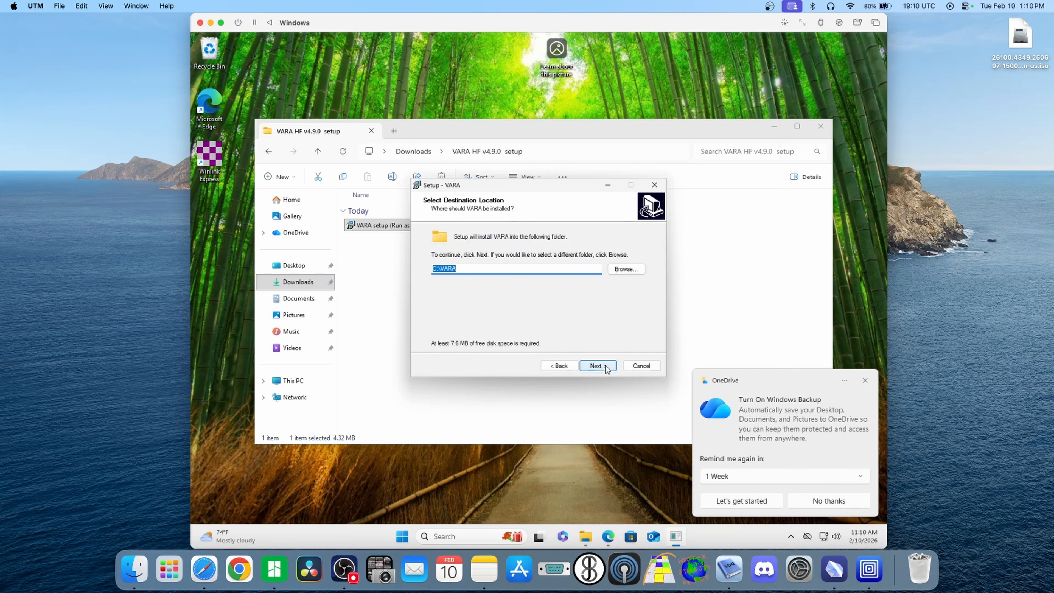
{"action": "left_click", "coordinate": [598, 366]}
{"action": "left_click", "coordinate": [866, 381]}
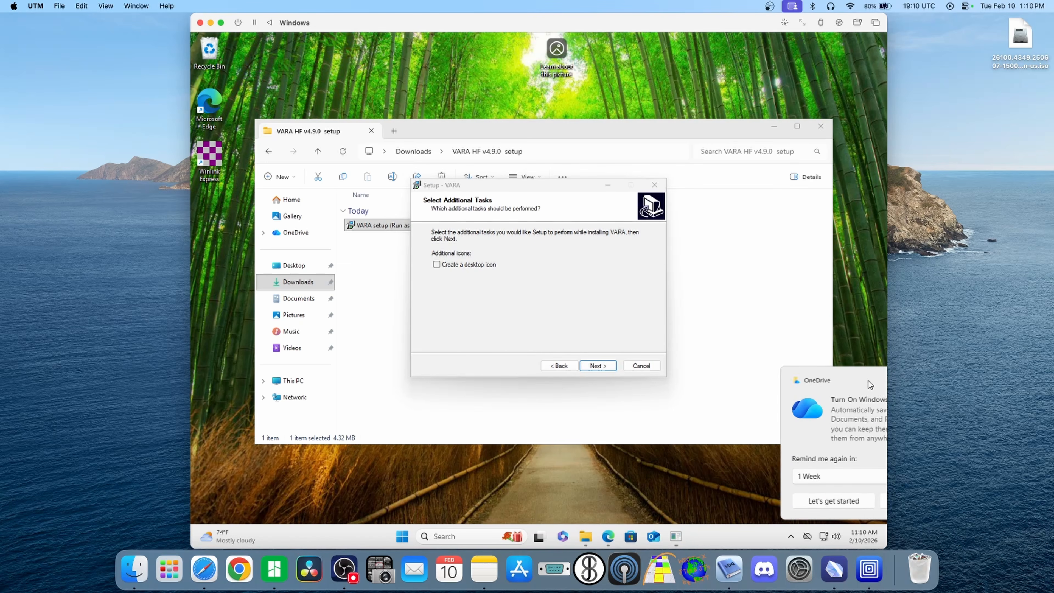
{"action": "left_click", "coordinate": [437, 265]}
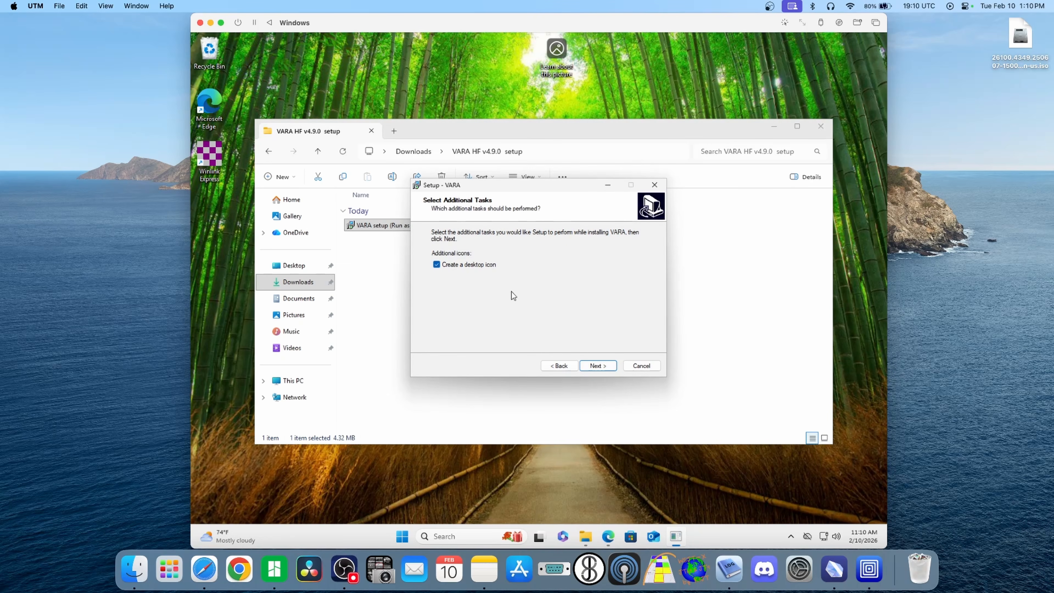
{"action": "left_click", "coordinate": [598, 366]}
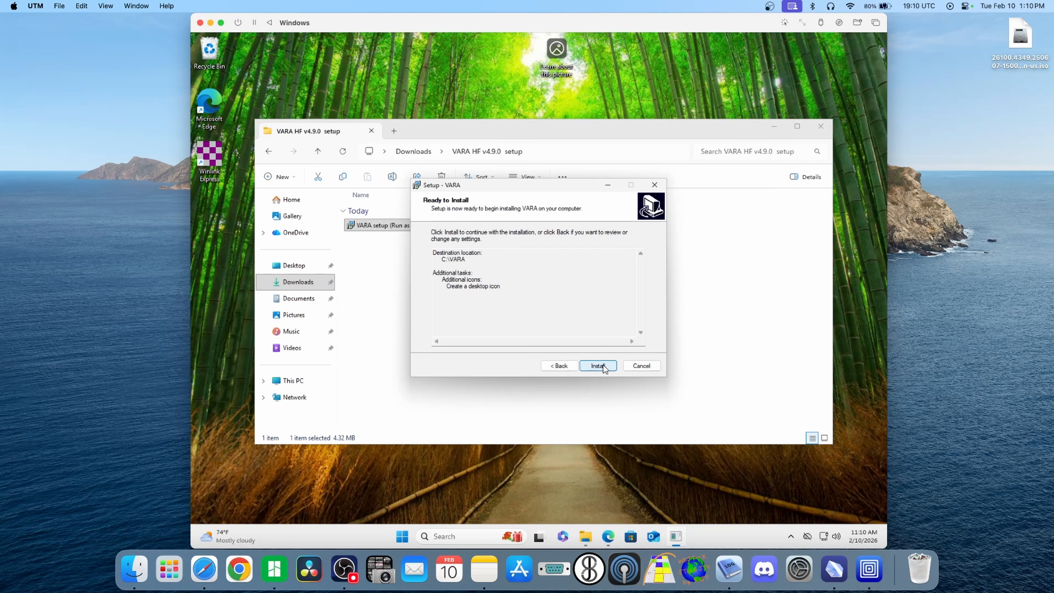
{"action": "left_click", "coordinate": [598, 366]}
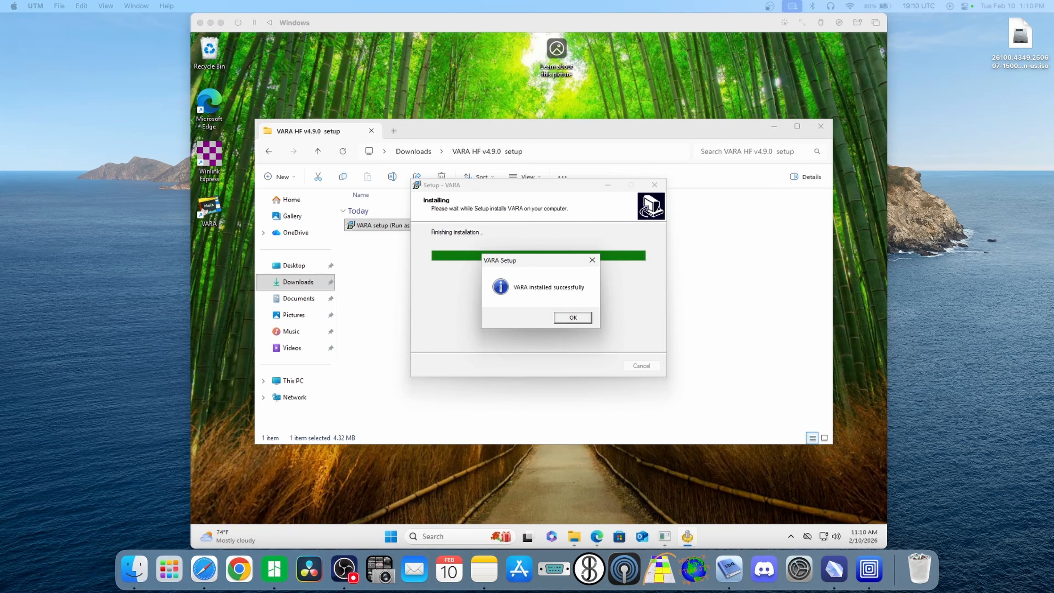
Step: Acknowledge the completed VARA installation and finish the setup wizard without launching the program
{"action": "left_click", "coordinate": [639, 335]}
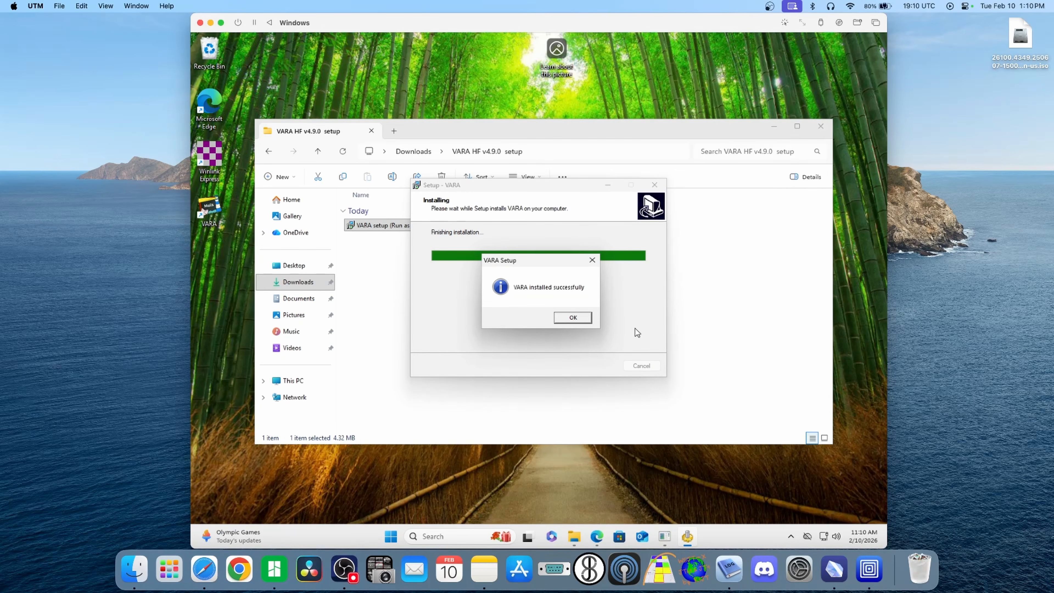
{"action": "left_click", "coordinate": [580, 320]}
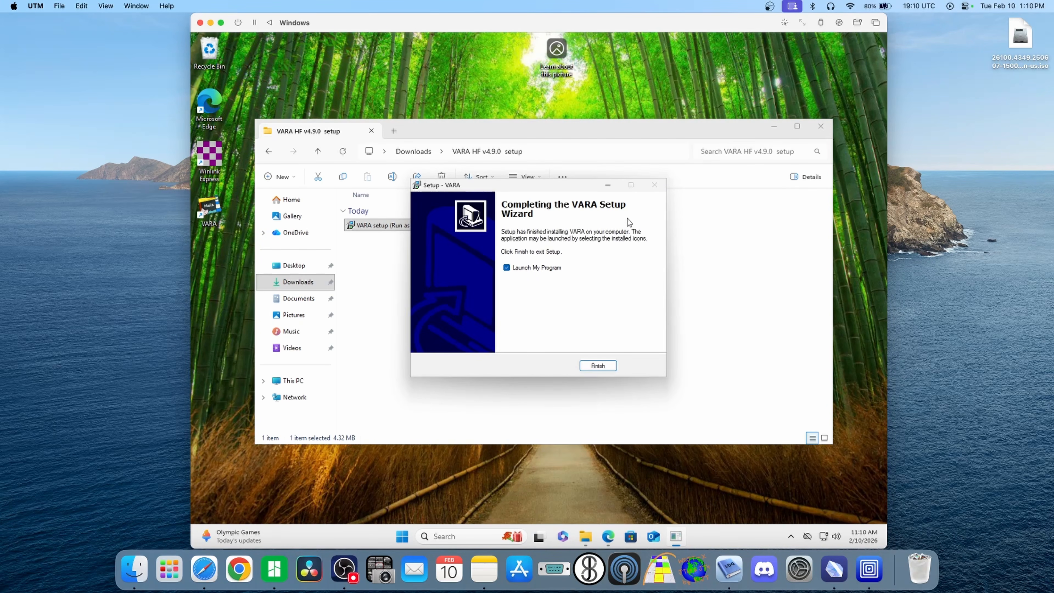
{"action": "left_click", "coordinate": [507, 268]}
{"action": "left_click", "coordinate": [598, 366]}
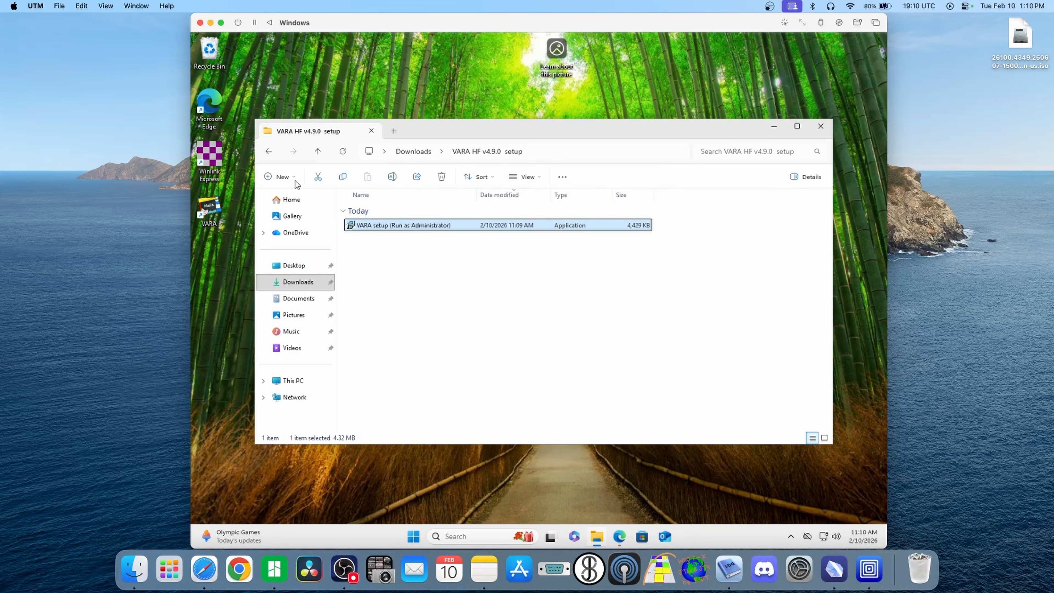
Step: Delete the VARA, Winlink Express and CP210x driver folders from Downloads and close the file window
{"action": "left_click", "coordinate": [303, 283]}
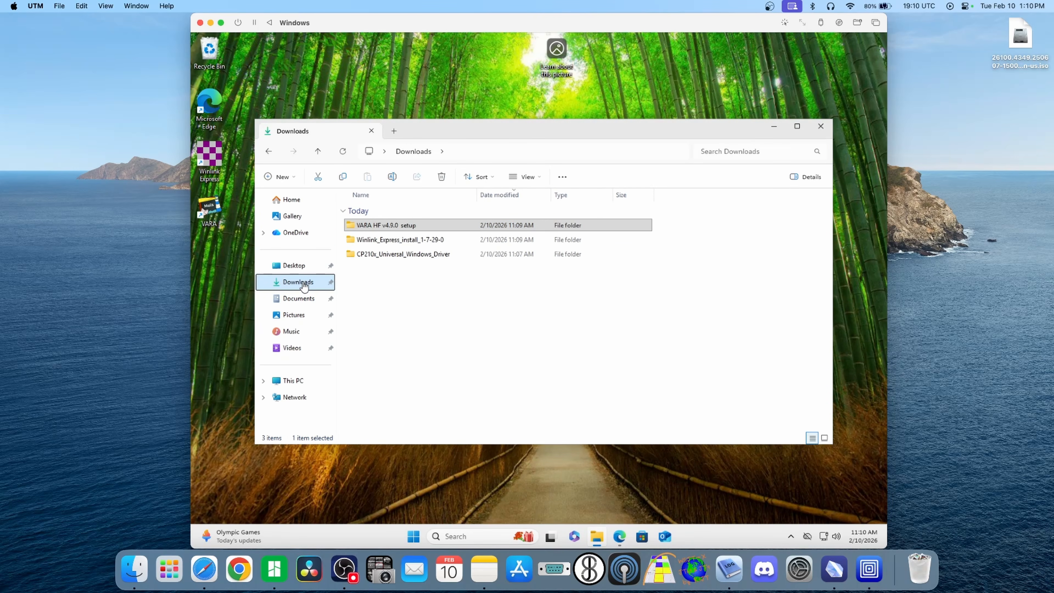
{"action": "left_click", "coordinate": [375, 255], "text": "shift"}
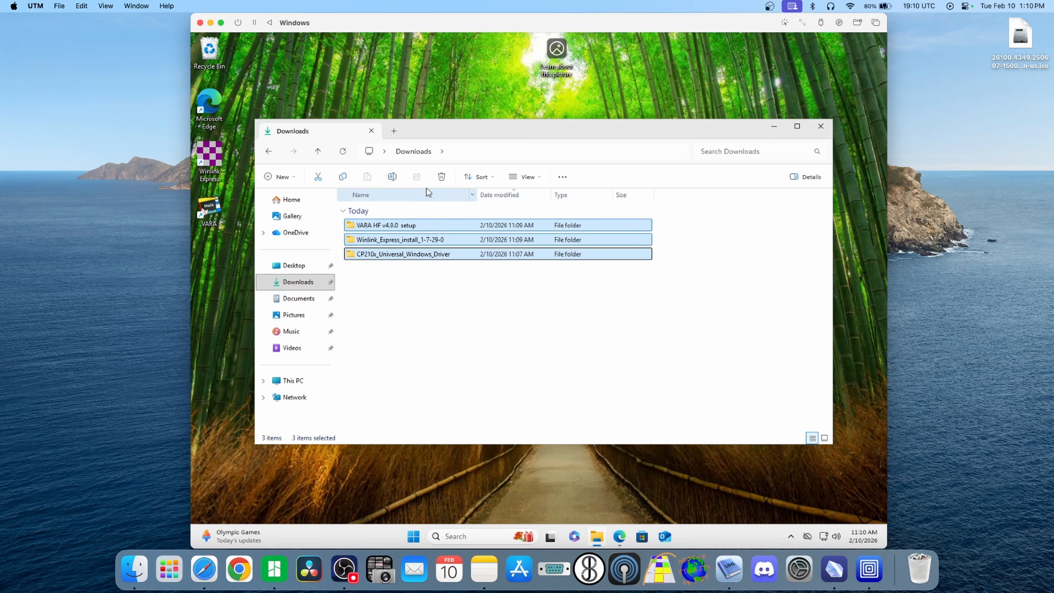
{"action": "left_click", "coordinate": [441, 177]}
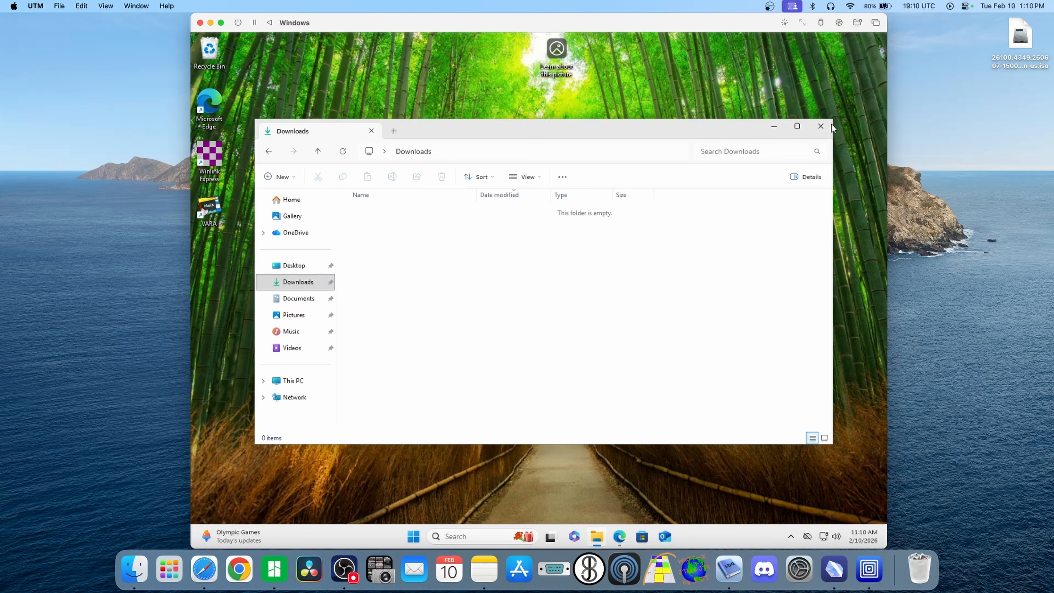
{"action": "left_click", "coordinate": [821, 125]}
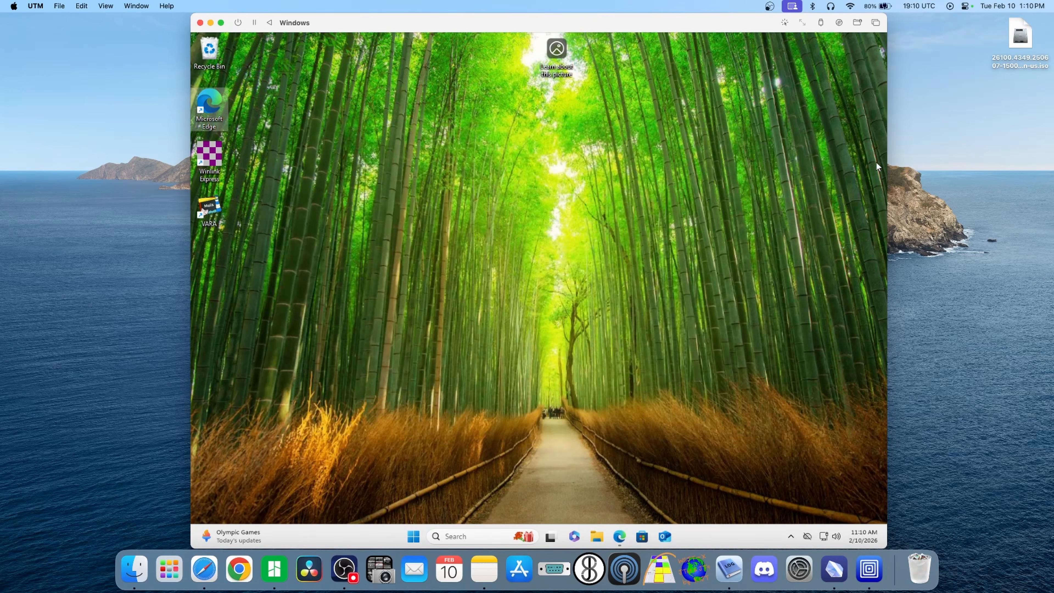
Step: Launch Winlink Express from the desktop, read through its license agreement, accept the terms and begin using the program
{"action": "double_click", "coordinate": [209, 156]}
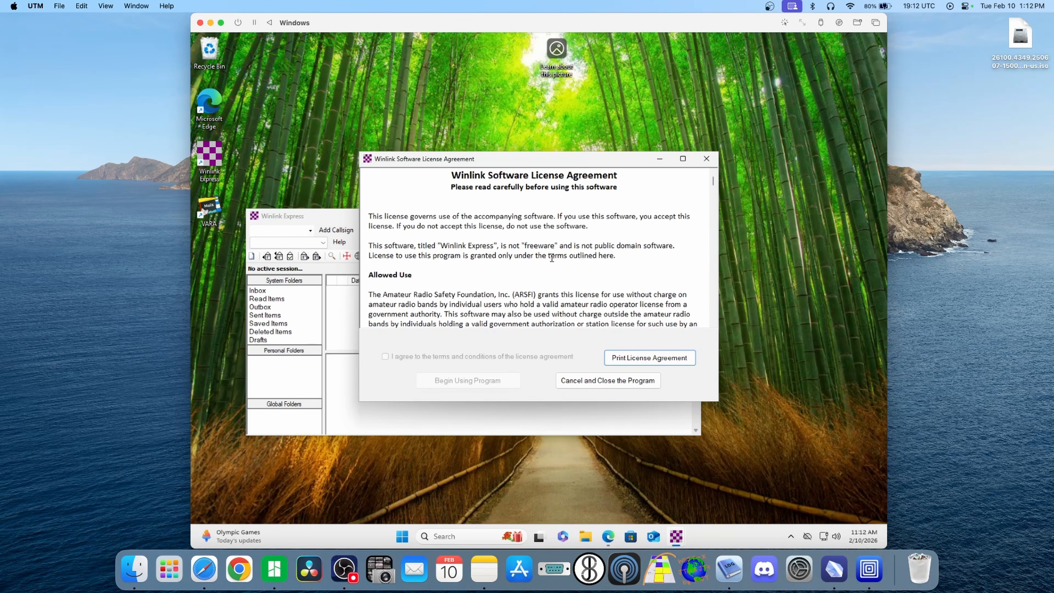
{"action": "scroll", "coordinate": [551, 259], "scroll_direction": "down", "scroll_amount": 20}
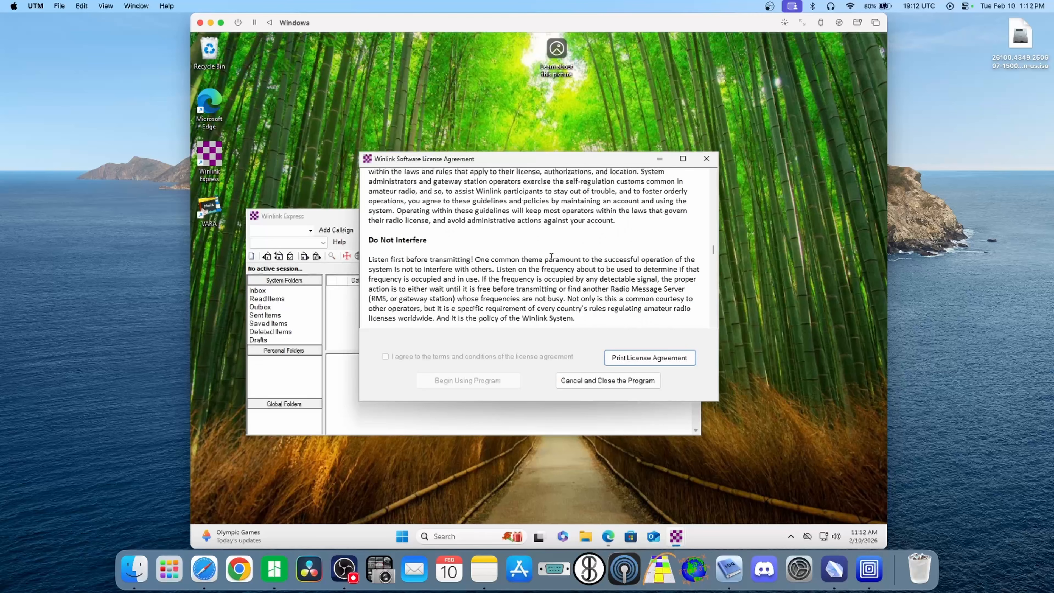
{"action": "scroll", "coordinate": [552, 257], "scroll_direction": "down", "scroll_amount": 20}
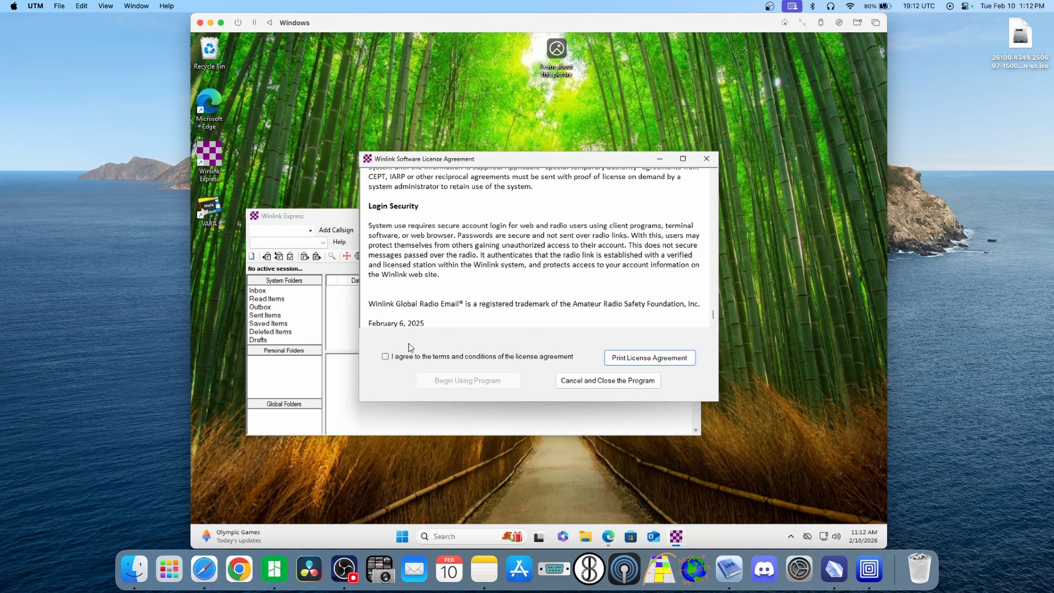
{"action": "left_click", "coordinate": [386, 357]}
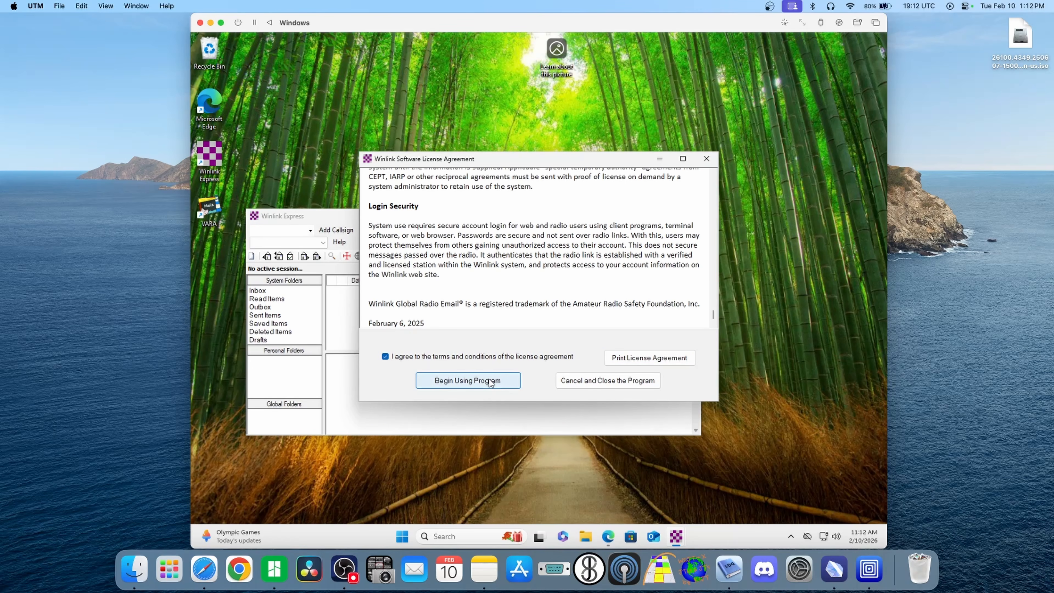
{"action": "left_click", "coordinate": [490, 382]}
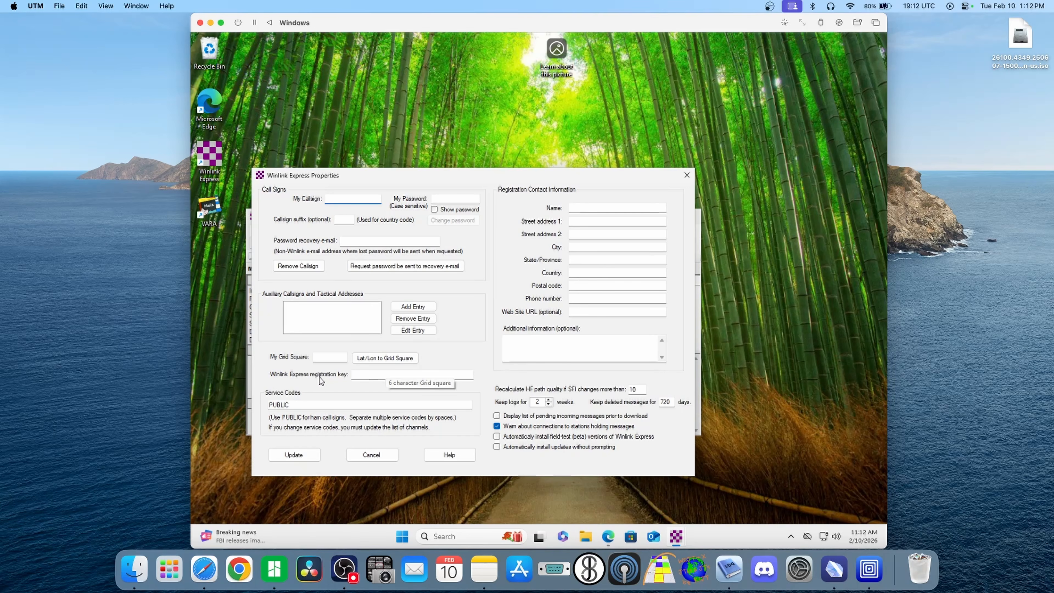
Step: Fill in the Winlink Express properties with callsign, account password, recovery e-mail, contact details, grid square and registration key, and save them
{"action": "left_click", "coordinate": [354, 376]}
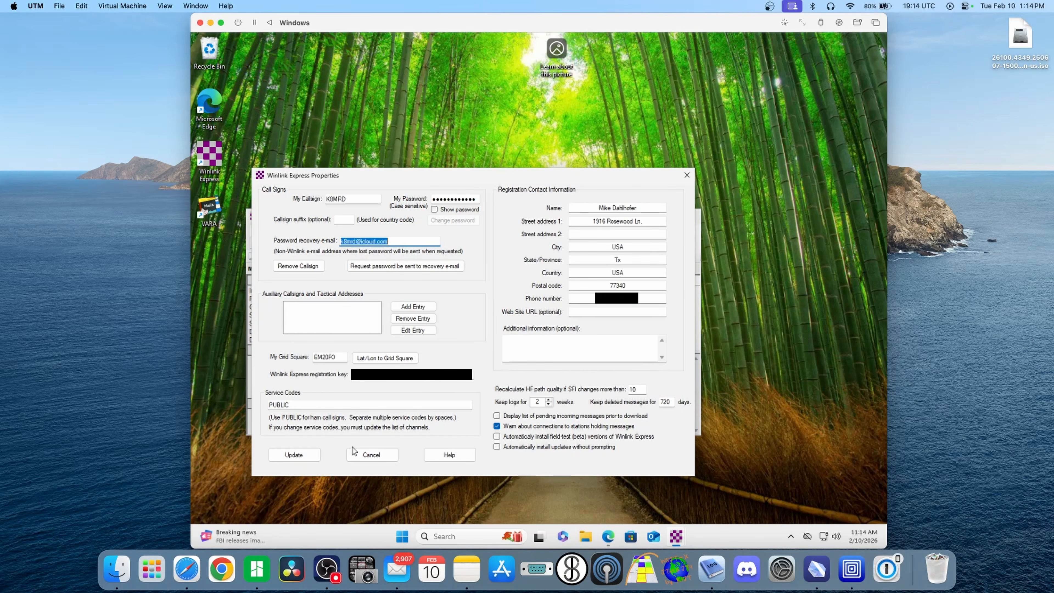
{"action": "left_click", "coordinate": [291, 455]}
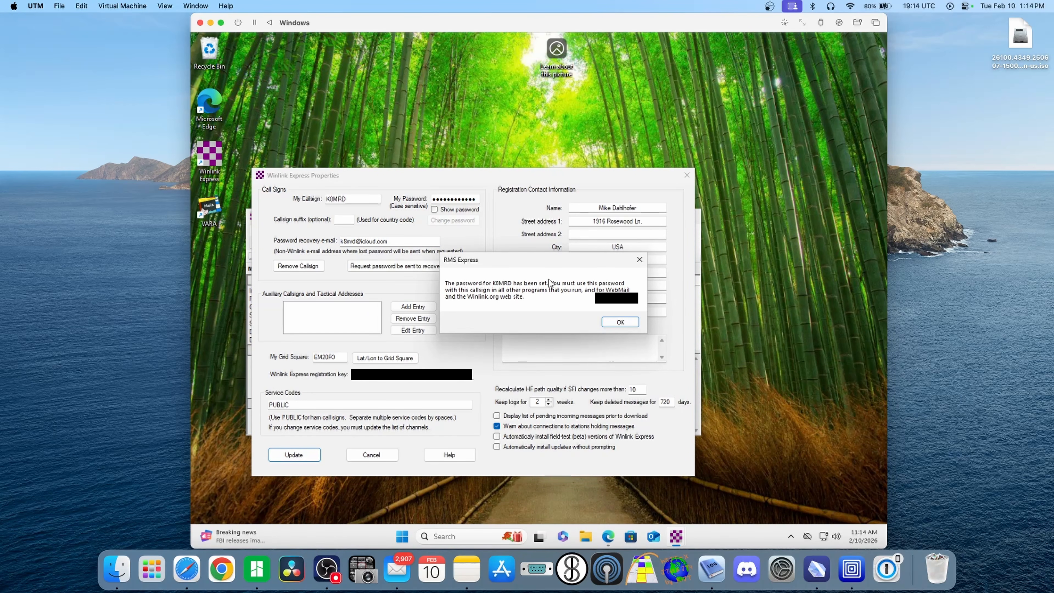
{"action": "left_click", "coordinate": [621, 323]}
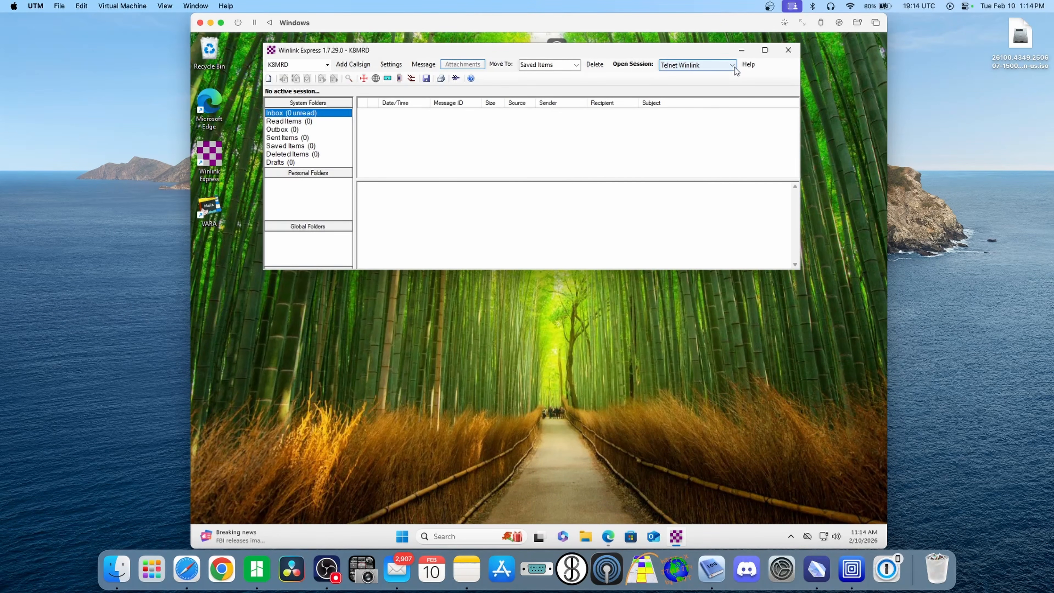
Step: Open a Vara HF Winlink session, allow VARA HF Modem through the firewall and postpone the propagation estimates update
{"action": "left_click", "coordinate": [732, 65]}
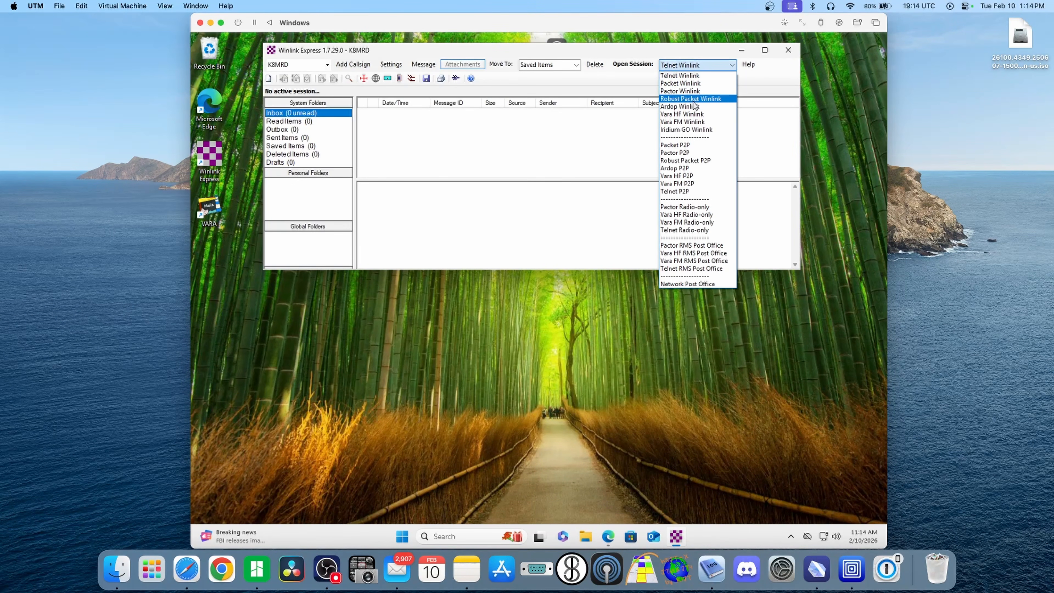
{"action": "left_click", "coordinate": [689, 115]}
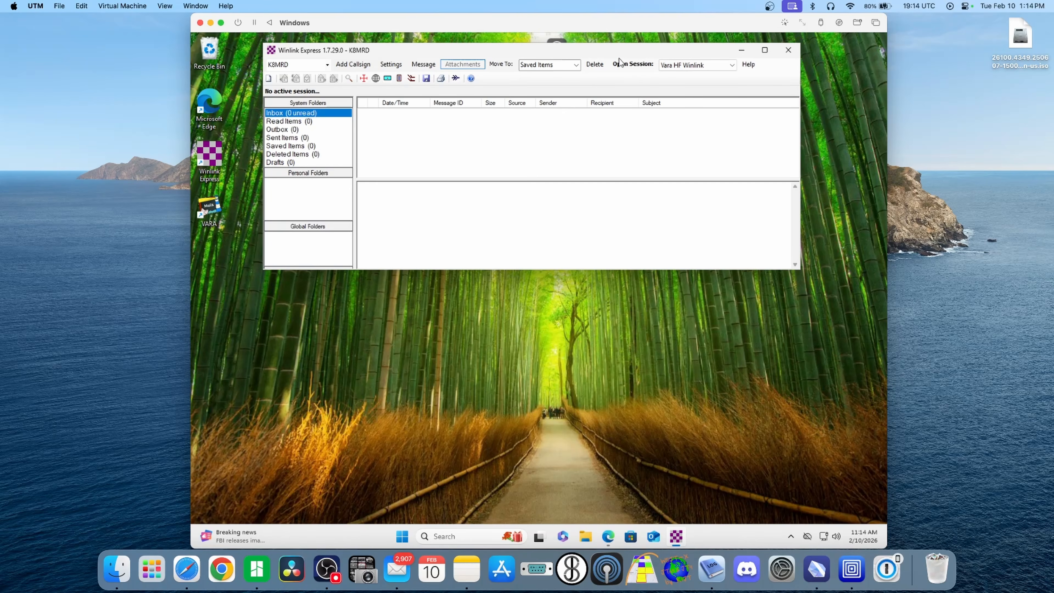
{"action": "left_click", "coordinate": [627, 66]}
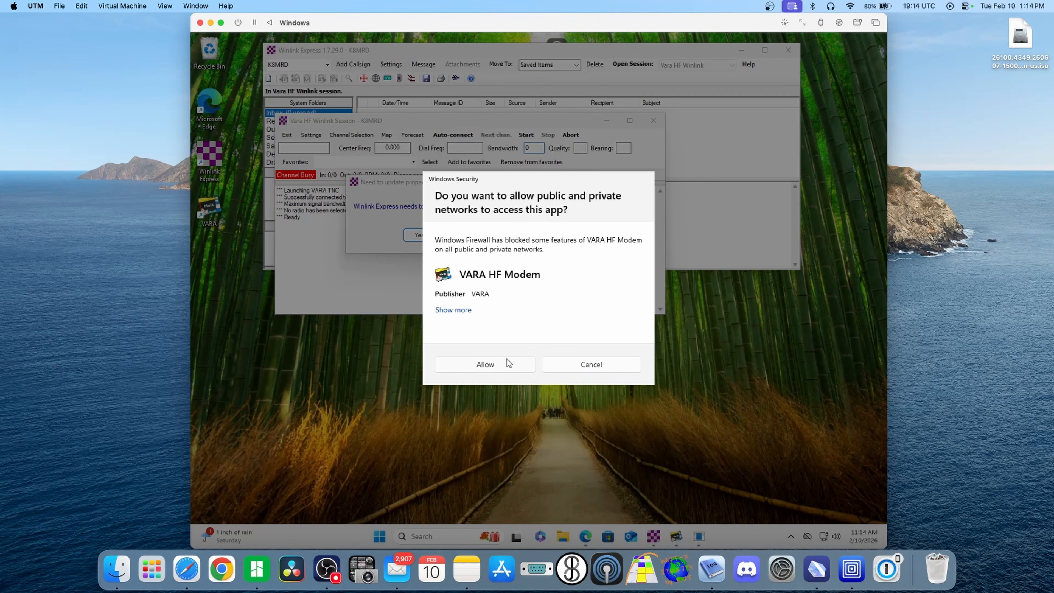
{"action": "left_click", "coordinate": [487, 365]}
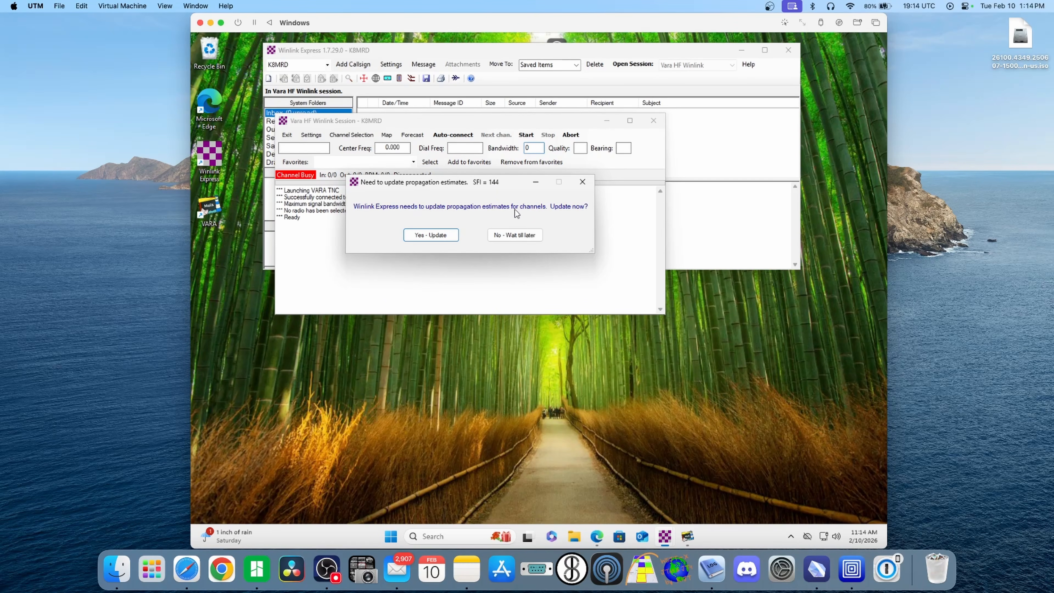
{"action": "left_click", "coordinate": [515, 236]}
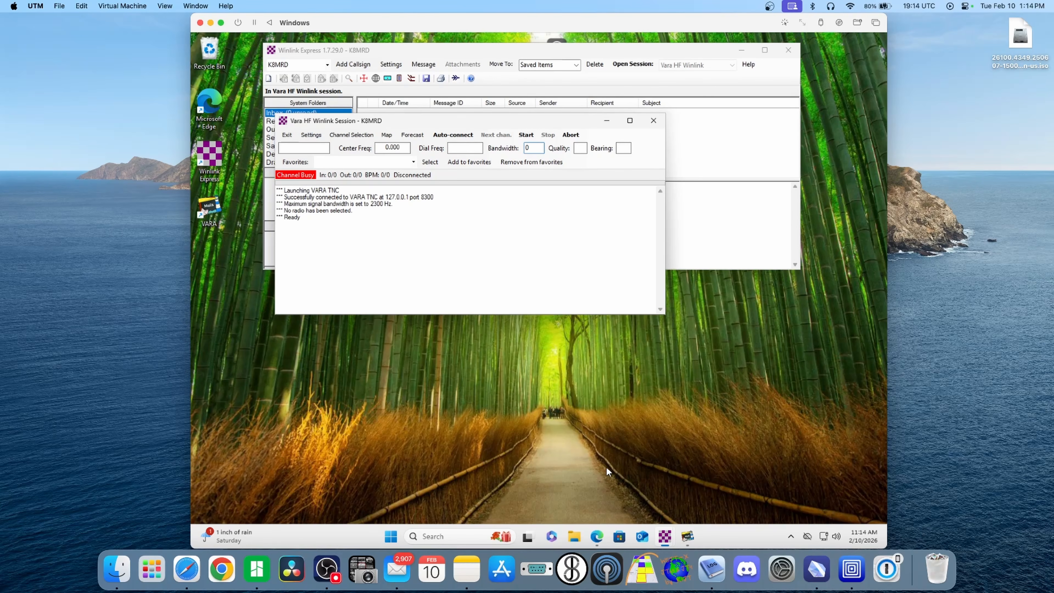
Step: Bring up VARA HF and enter the callsign and registration key as the first license in VARA Setup
{"action": "left_click", "coordinate": [688, 538]}
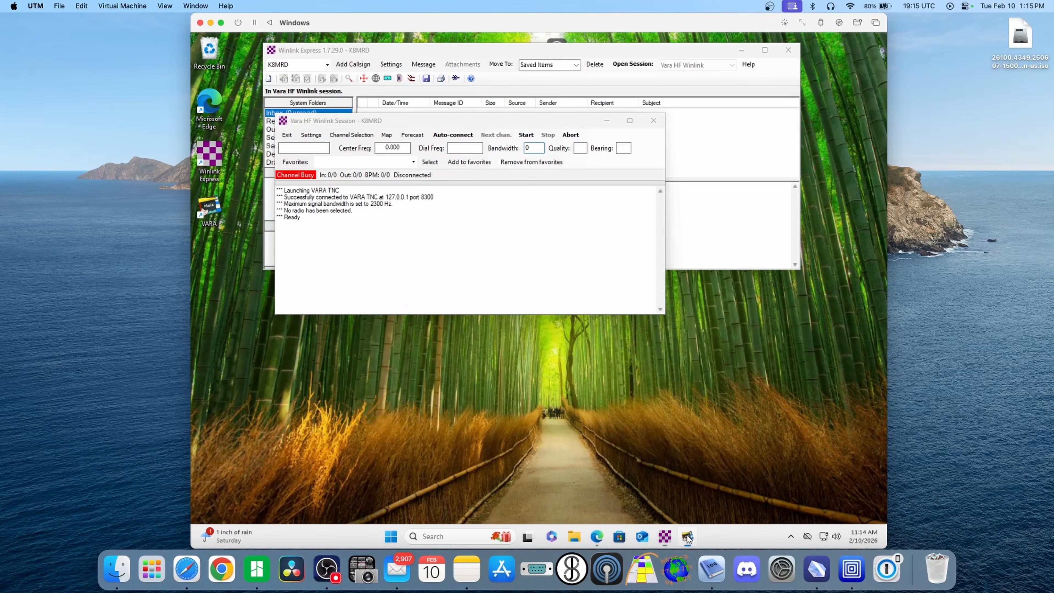
{"action": "left_click", "coordinate": [286, 81]}
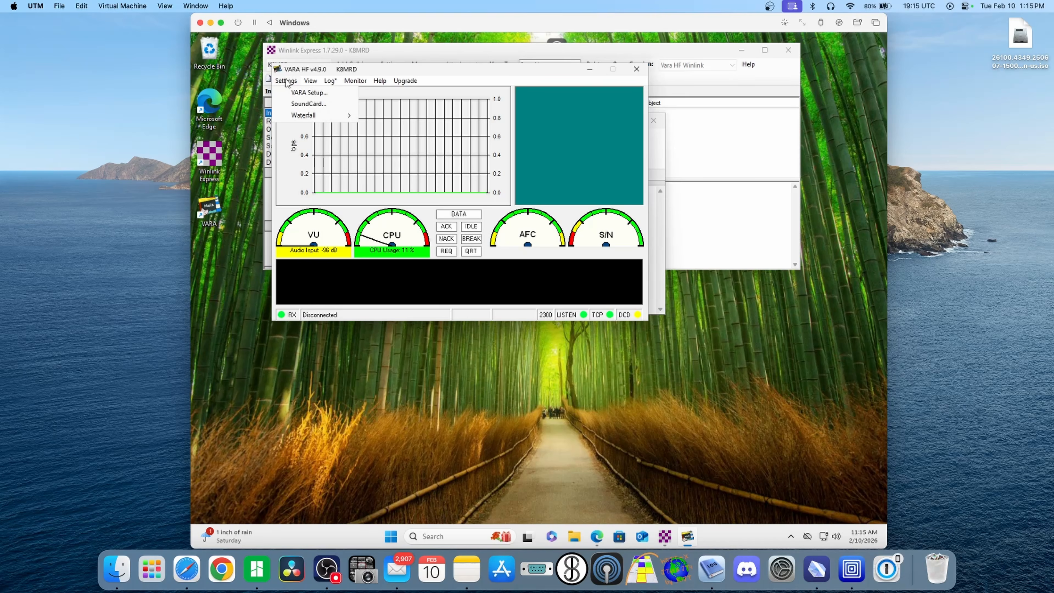
{"action": "left_click", "coordinate": [300, 93]}
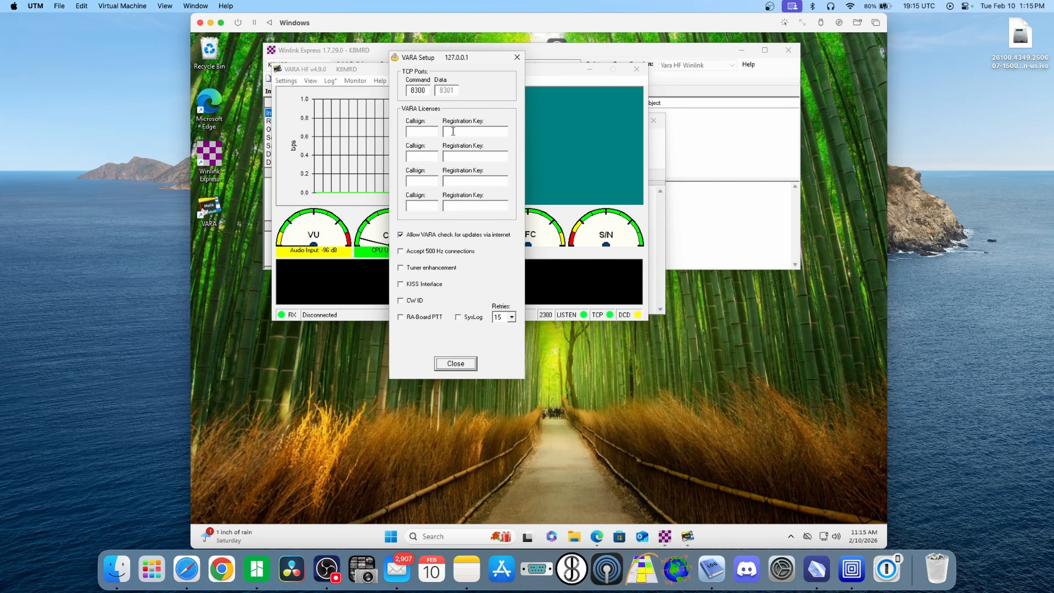
{"action": "type", "text": "K8MRD"}
{"action": "right_click", "coordinate": [464, 135]}
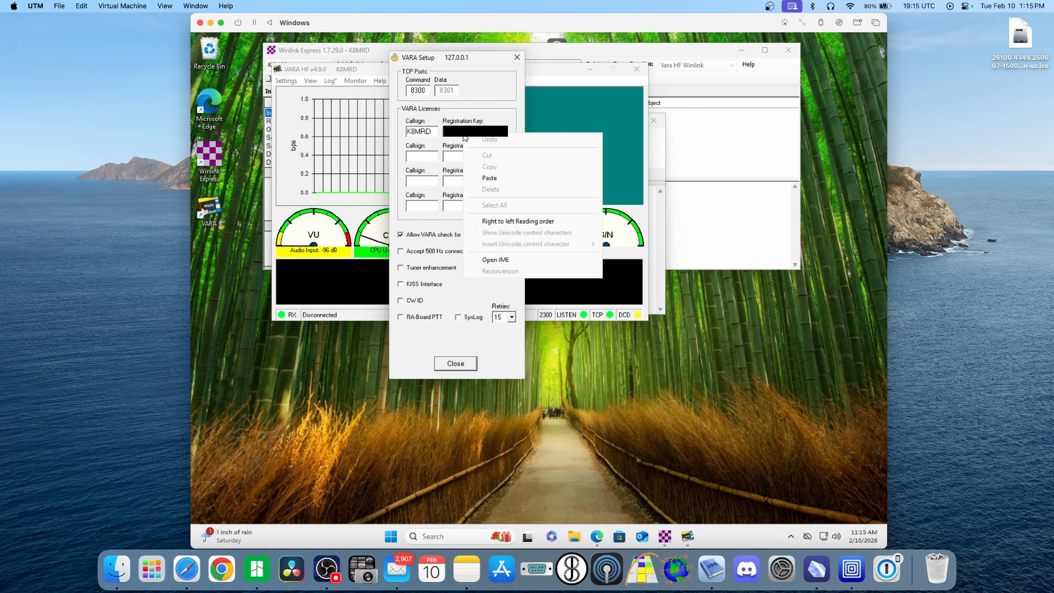
{"action": "left_click", "coordinate": [490, 178]}
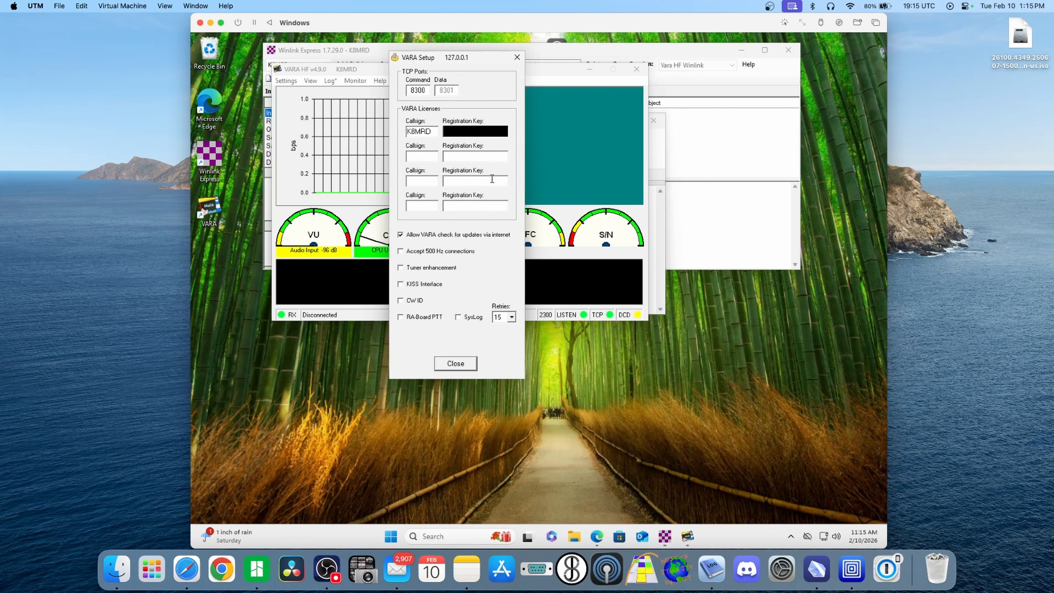
{"action": "left_click", "coordinate": [456, 363]}
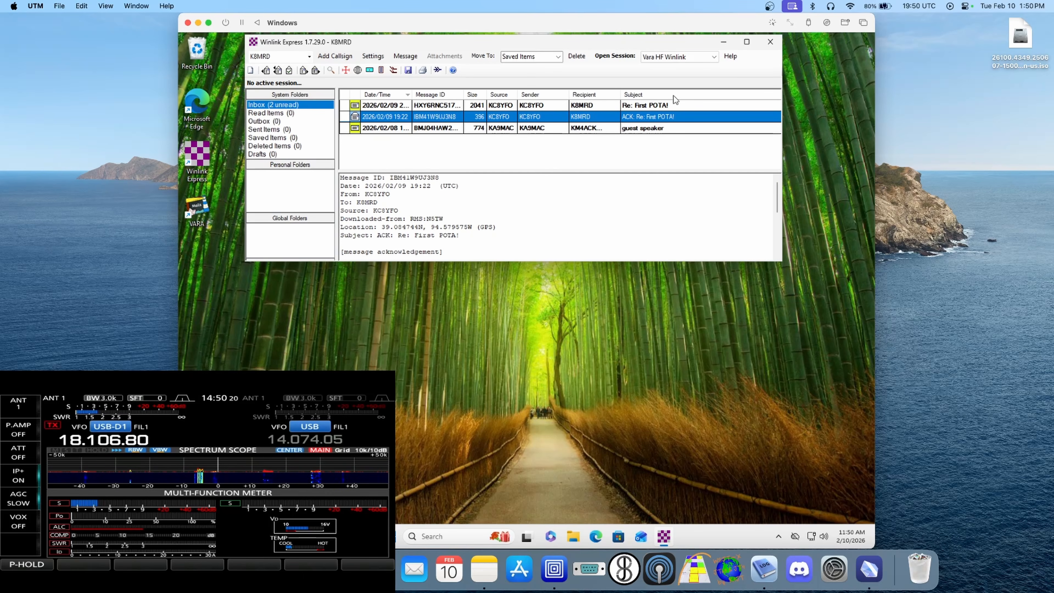
Step: Connect USB Audio CODEC (1:4) and CP2102 USB to UART Bridge Controller (1:2) to the virtual machine, allowing the audio device access
{"action": "left_click", "coordinate": [809, 24]}
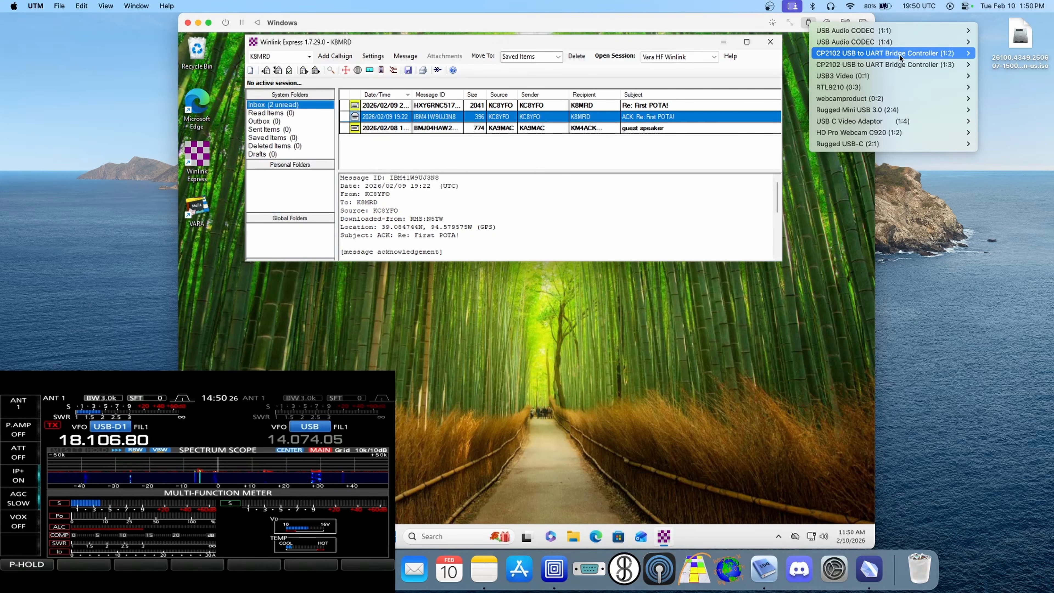
{"action": "mouse_move", "coordinate": [856, 55]}
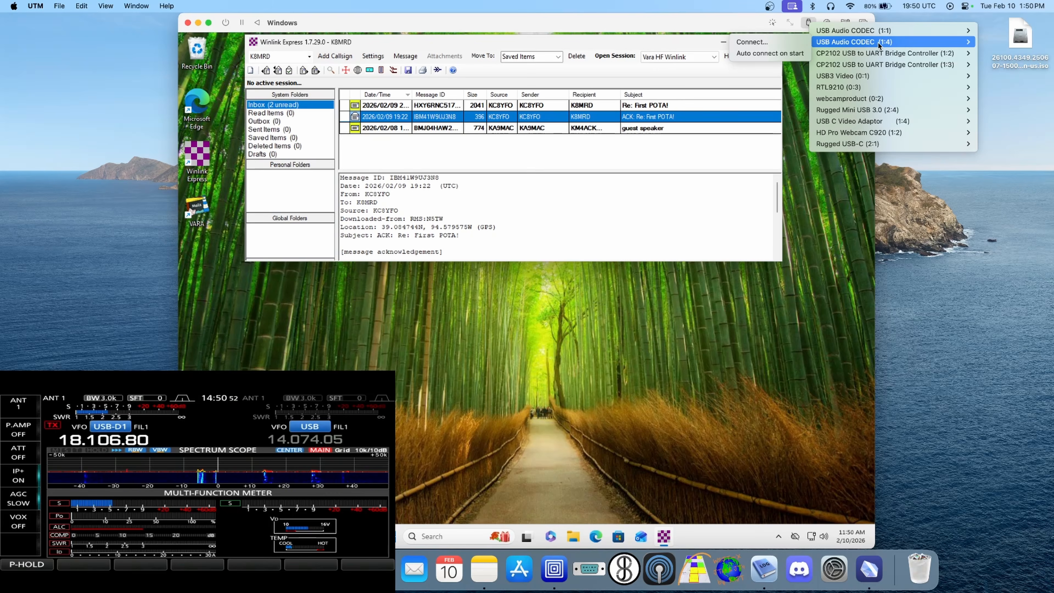
{"action": "left_click", "coordinate": [756, 43]}
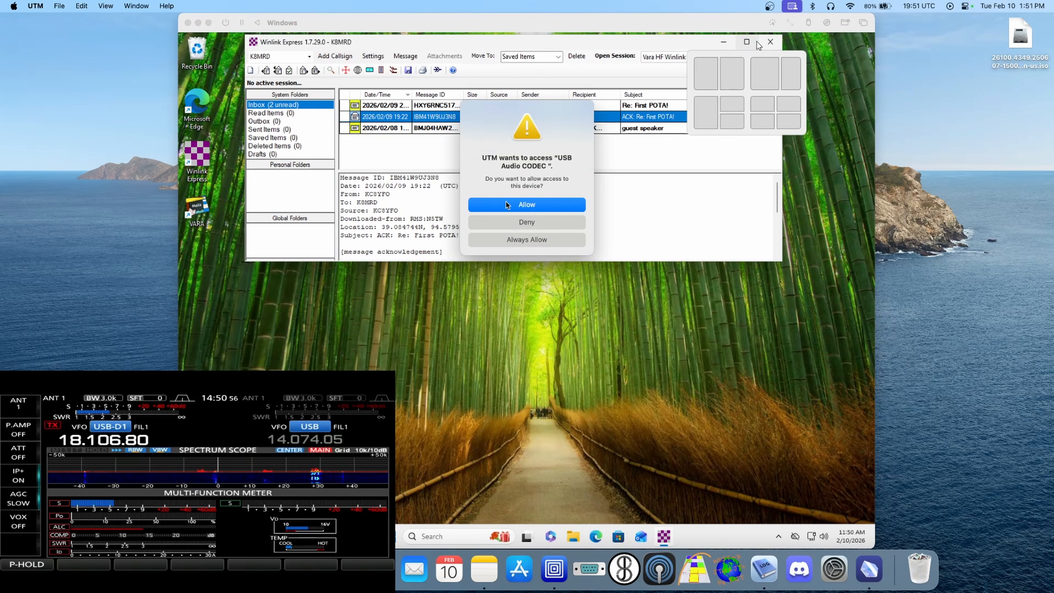
{"action": "left_click", "coordinate": [527, 205]}
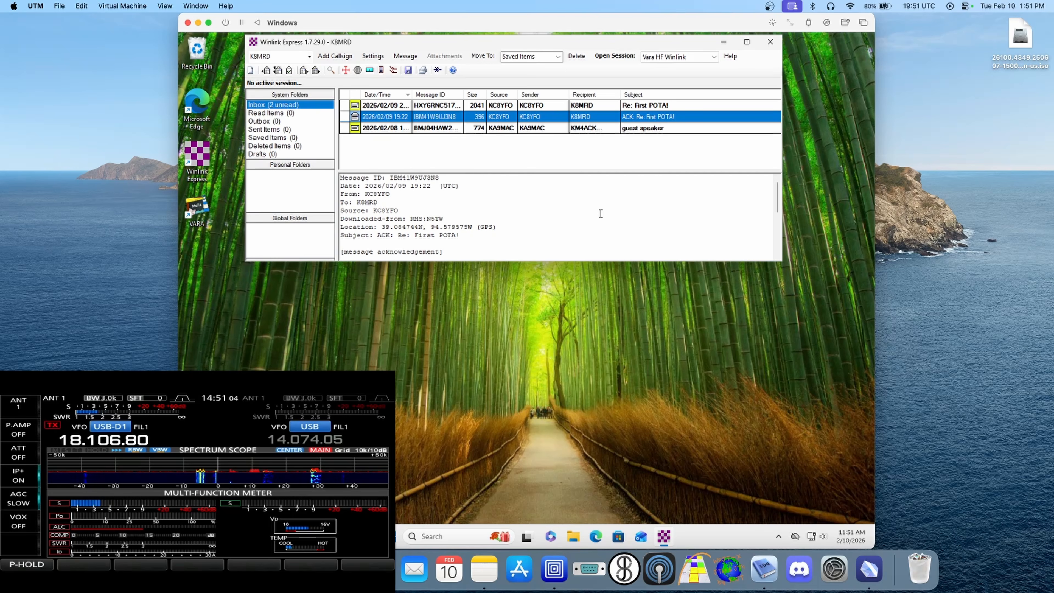
{"action": "left_click", "coordinate": [808, 23]}
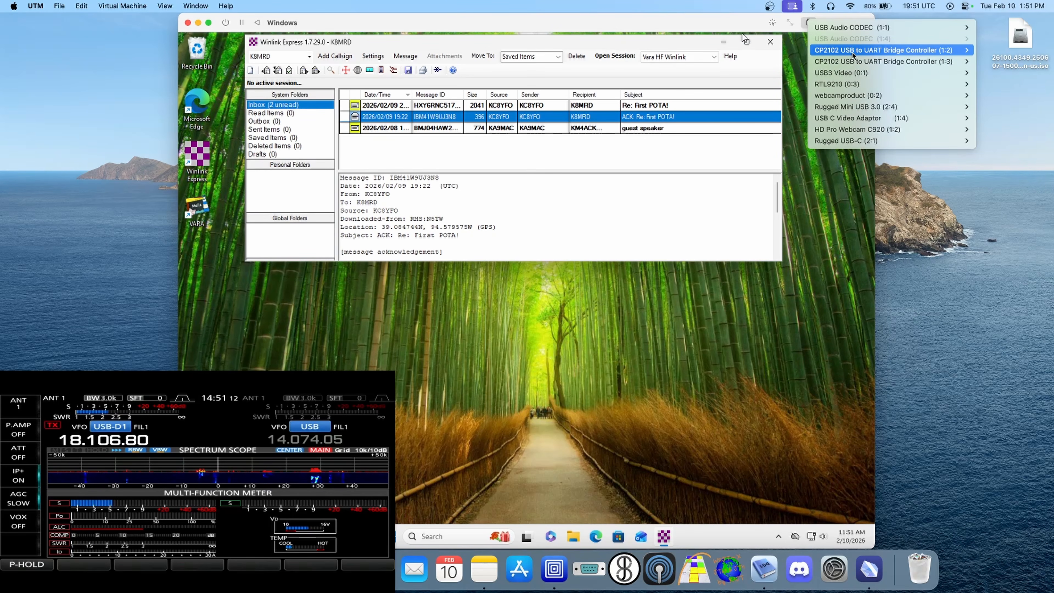
{"action": "left_click", "coordinate": [766, 53]}
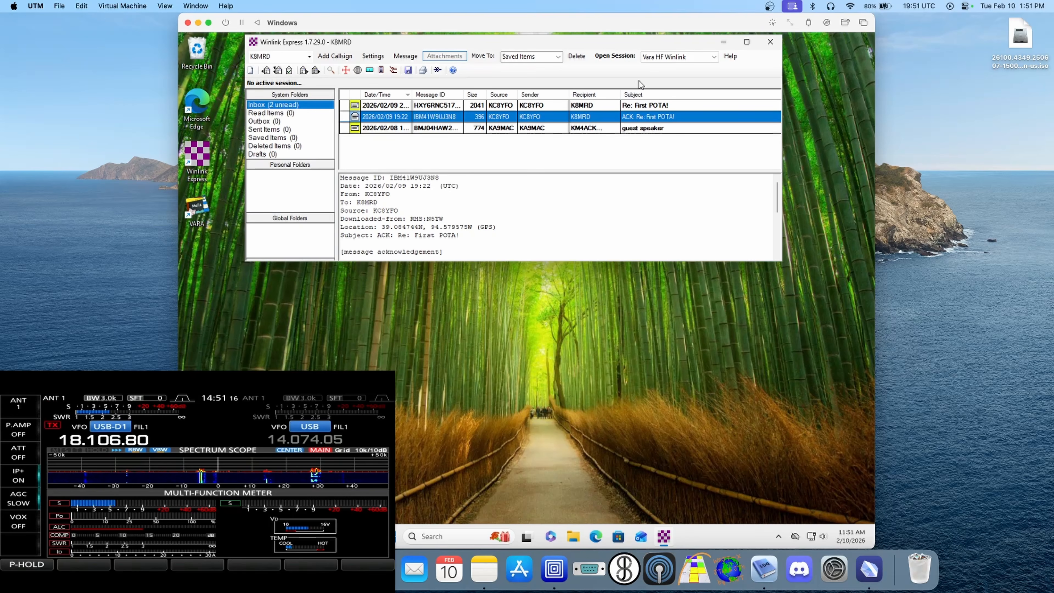
Step: Open a Vara HF Winlink session and its radio setup, reviewing the radio model choices while keeping Icom 7610
{"action": "left_click", "coordinate": [615, 57]}
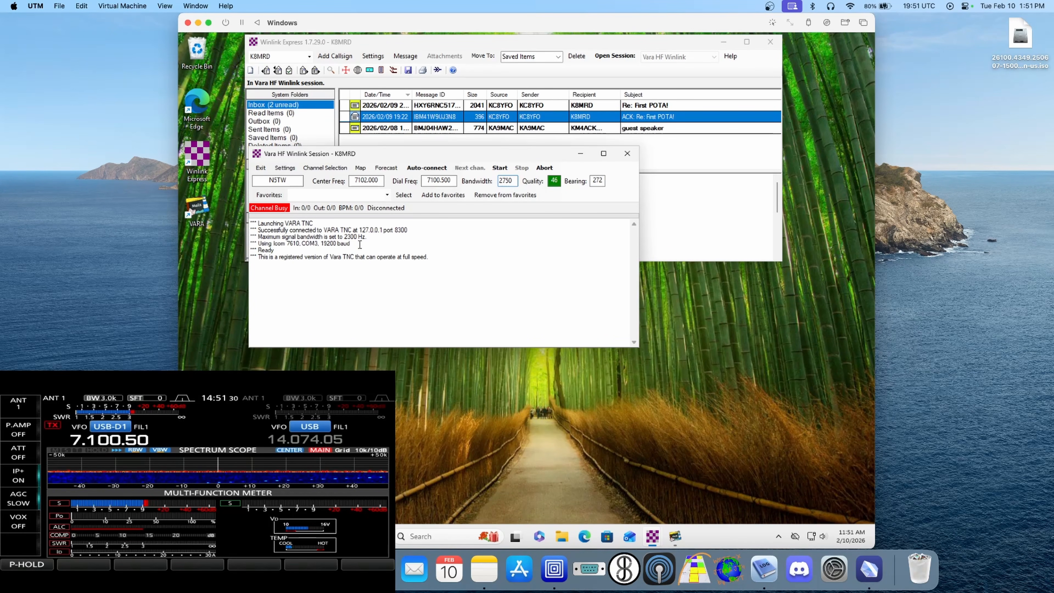
{"action": "left_click", "coordinate": [286, 170]}
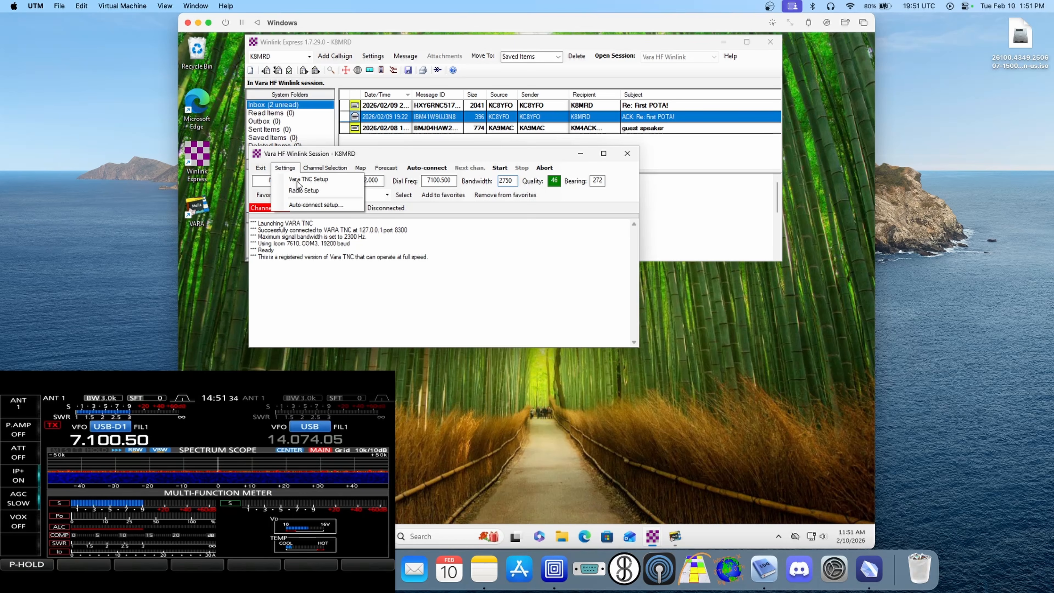
{"action": "left_click", "coordinate": [305, 192]}
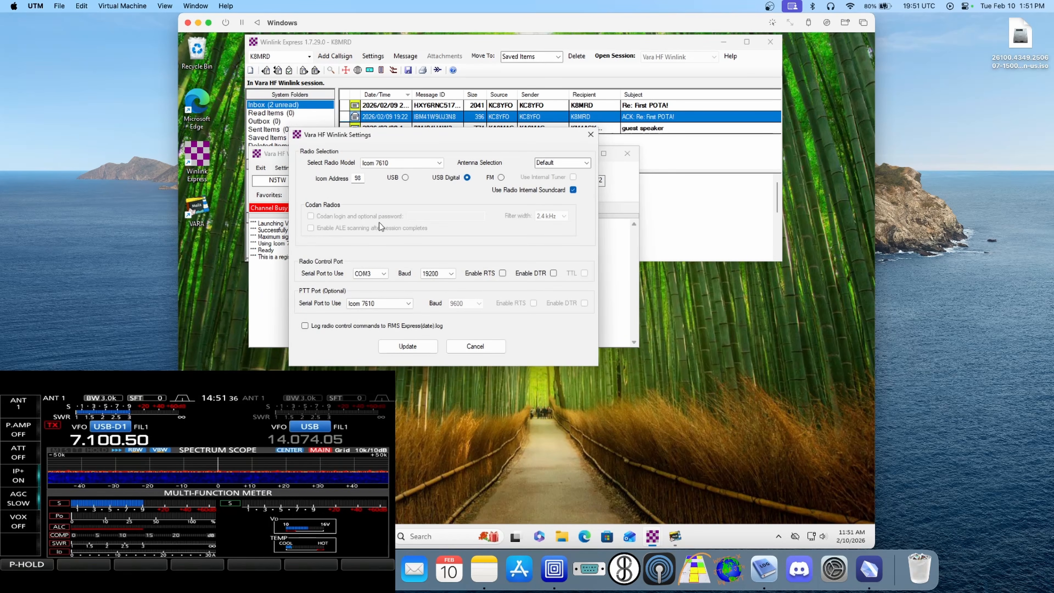
{"action": "left_click", "coordinate": [390, 164]}
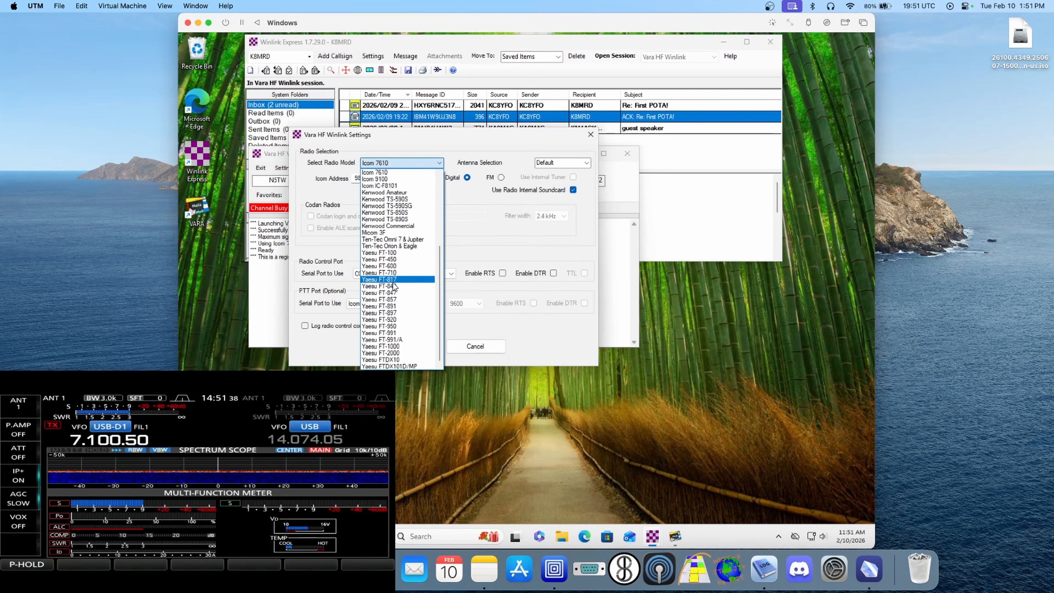
{"action": "scroll", "coordinate": [396, 287], "scroll_direction": "up", "scroll_amount": 1}
{"action": "scroll", "coordinate": [395, 285], "scroll_direction": "up", "scroll_amount": 2}
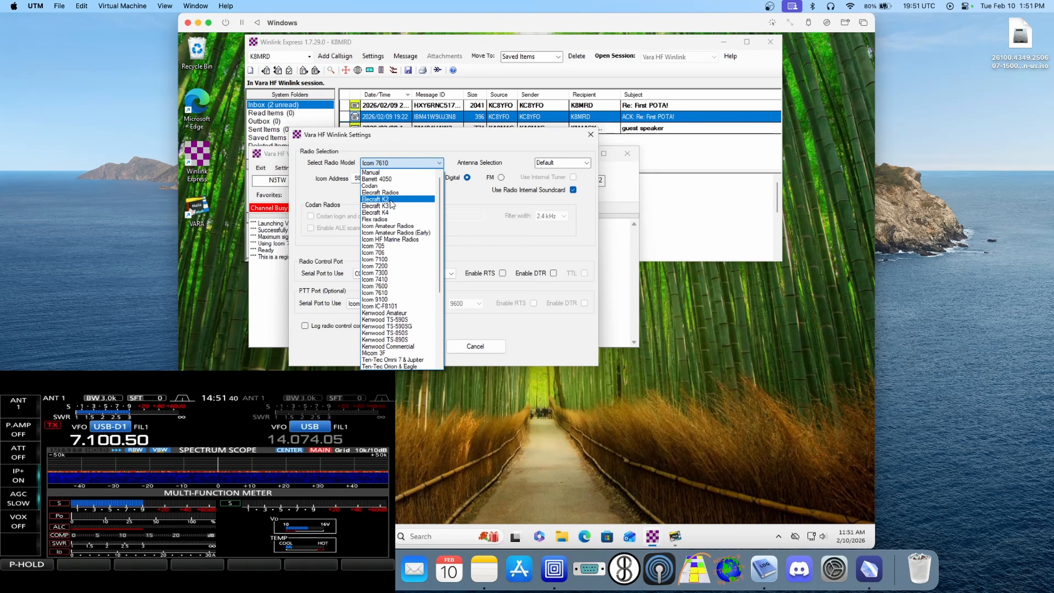
{"action": "left_click", "coordinate": [463, 230]}
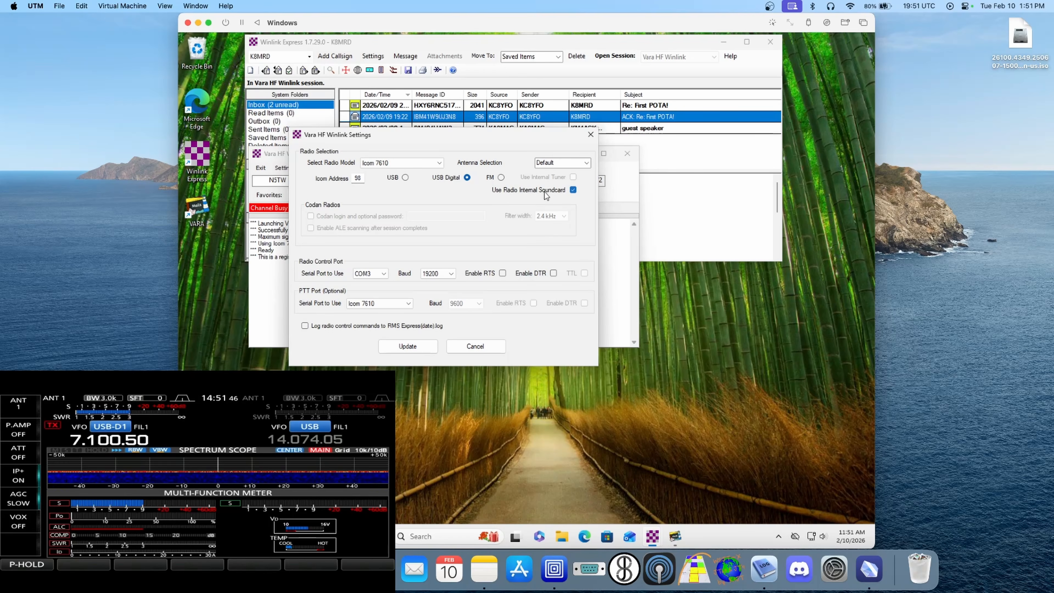
Step: Keep COM3 at 19200 baud for radio control and Icom 7610 for PTT, and save the radio settings
{"action": "left_click", "coordinate": [382, 274]}
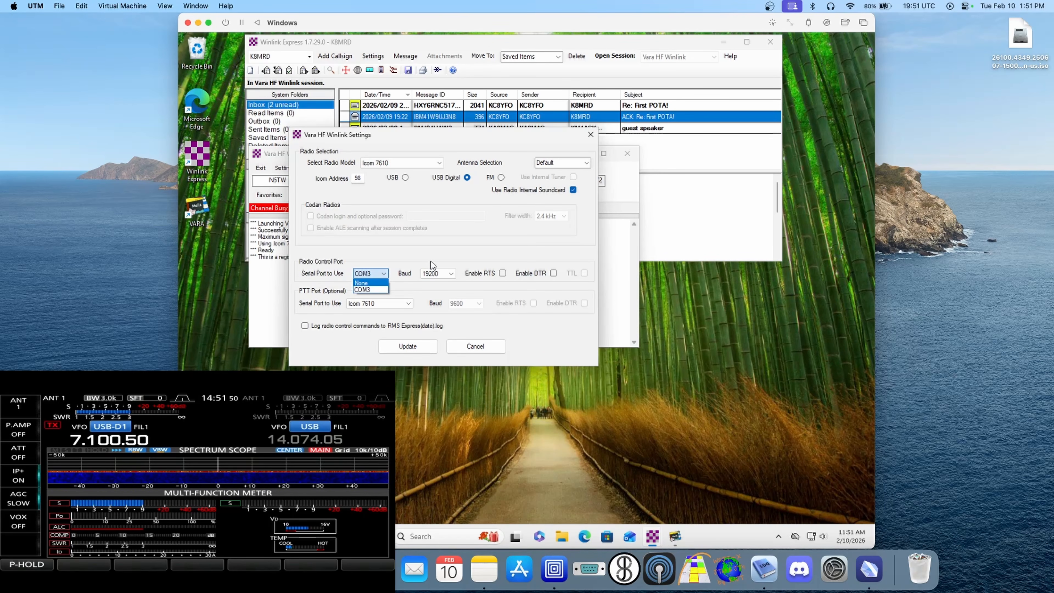
{"action": "left_click", "coordinate": [448, 276]}
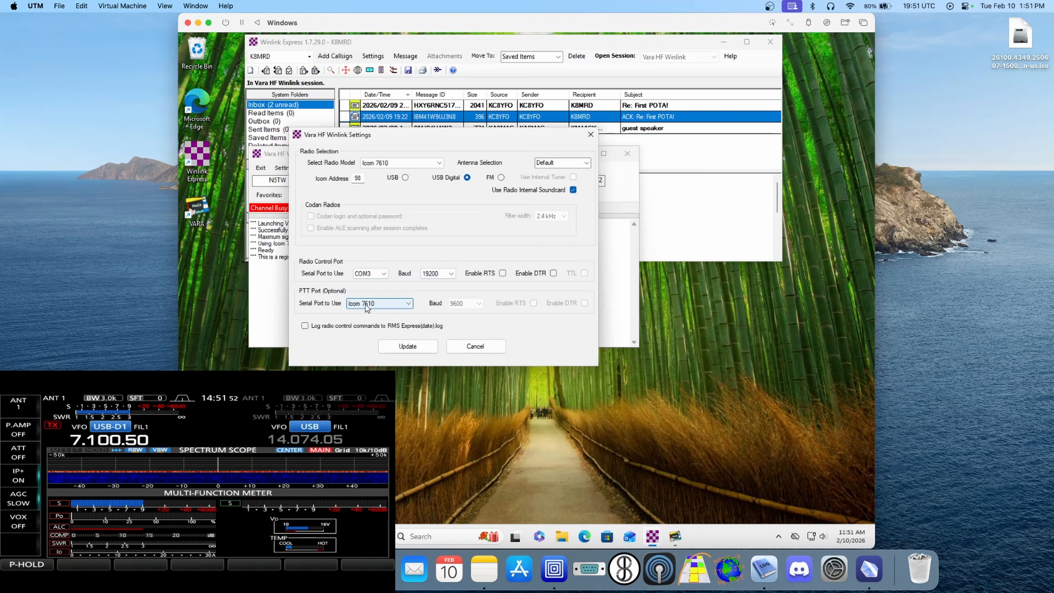
{"action": "left_click", "coordinate": [409, 304]}
{"action": "left_click", "coordinate": [409, 305]}
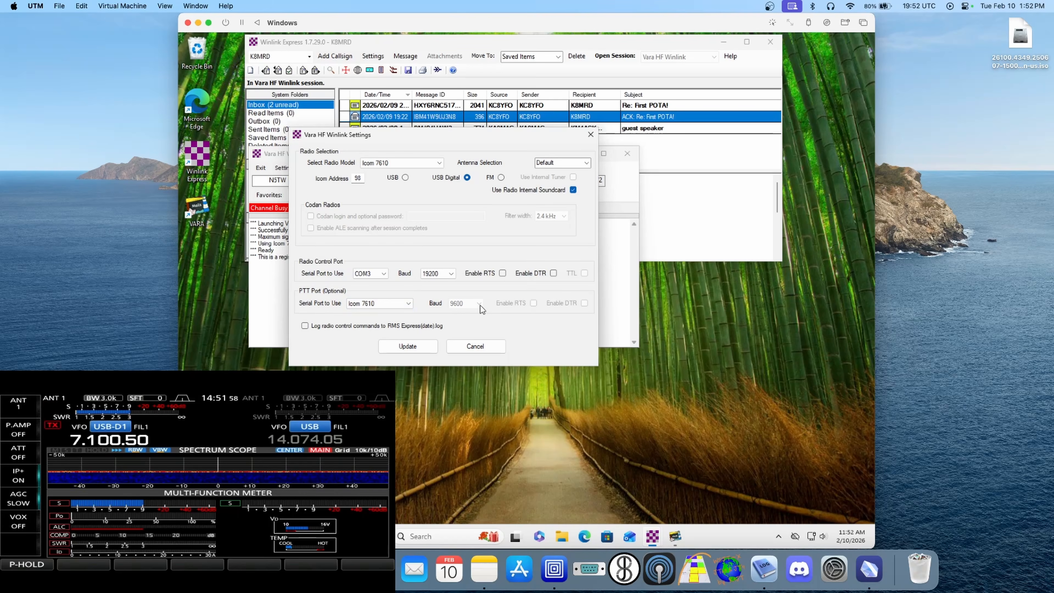
{"action": "left_click", "coordinate": [409, 347]}
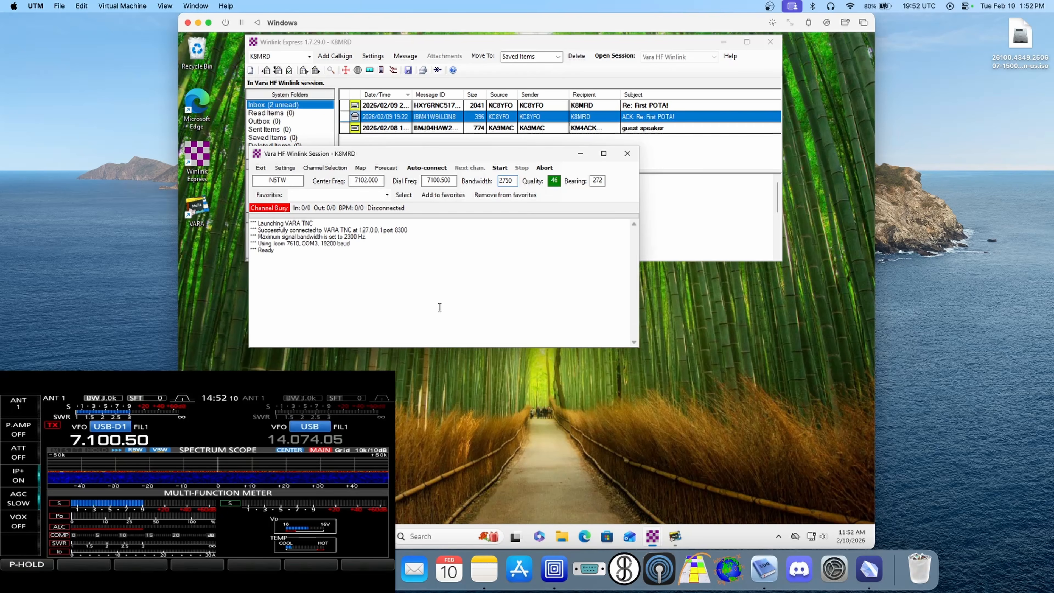
Step: Set VARA HF's sound card input to Microphone (3- USB Audio CODEC) and its output to Speakers (3- USB Audio CODEC)
{"action": "left_click", "coordinate": [674, 537]}
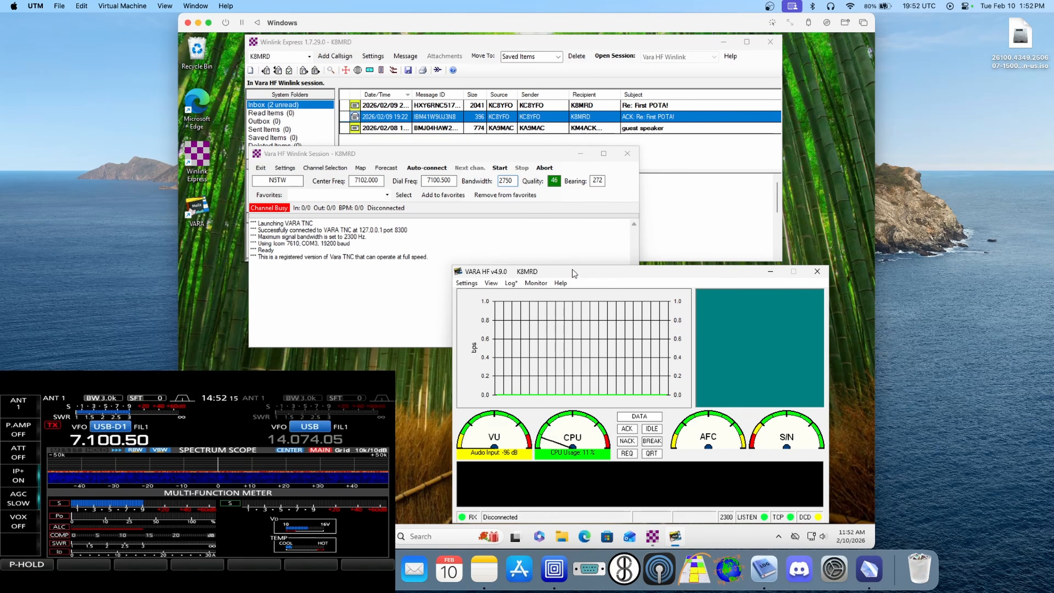
{"action": "left_click_drag", "start_coordinate": [573, 271], "coordinate": [572, 259]}
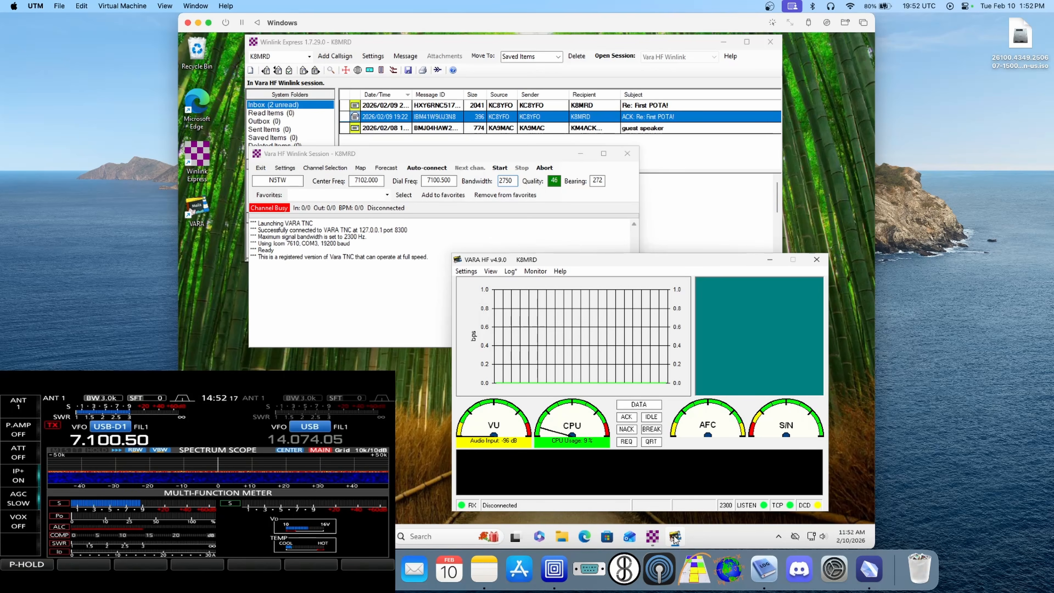
{"action": "mouse_move", "coordinate": [672, 539]}
{"action": "left_click", "coordinate": [466, 272]}
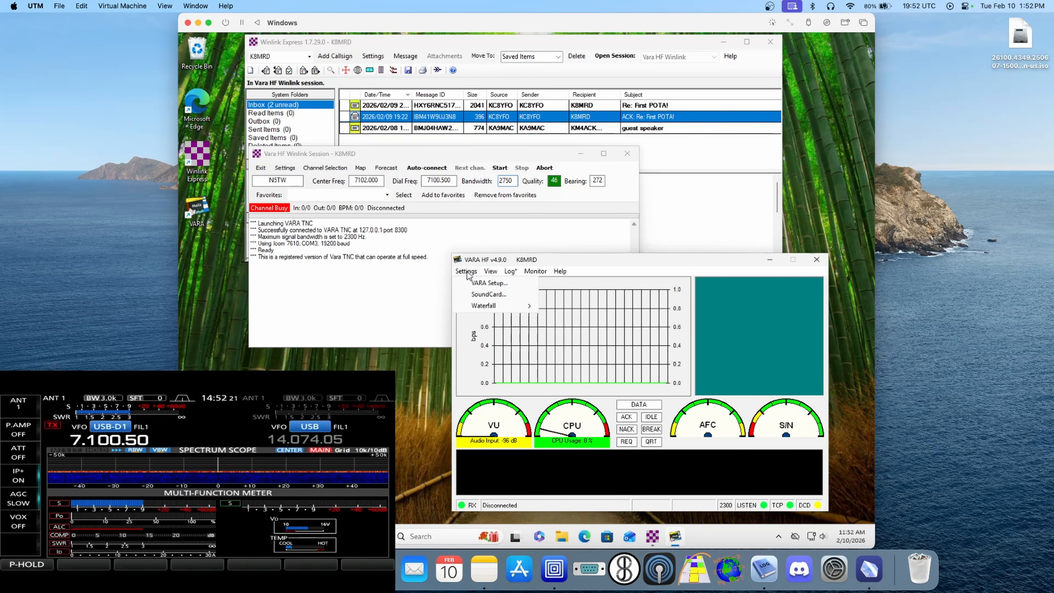
{"action": "left_click", "coordinate": [480, 294]}
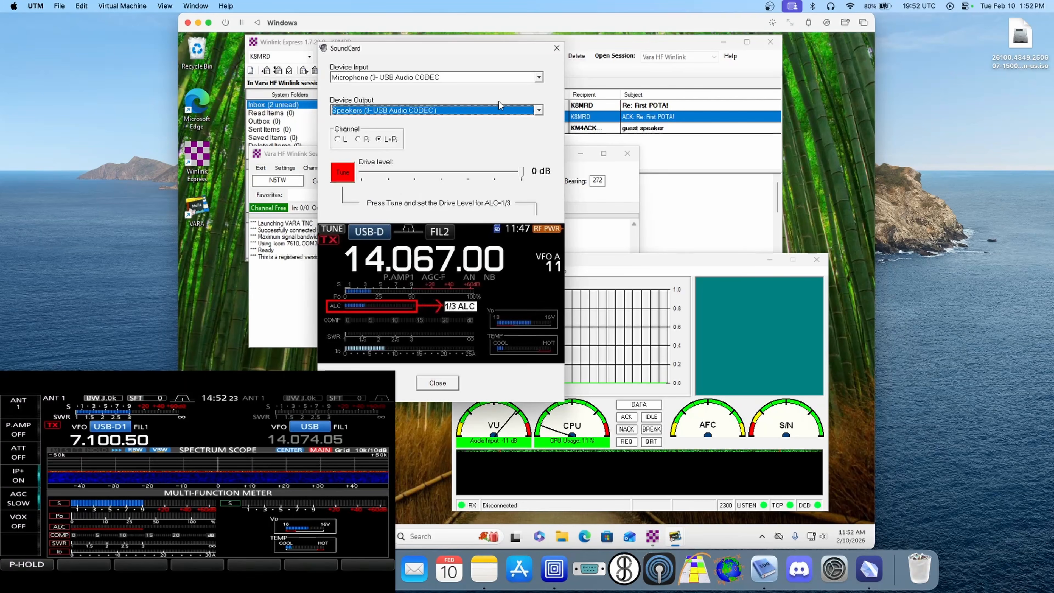
{"action": "left_click", "coordinate": [508, 78]}
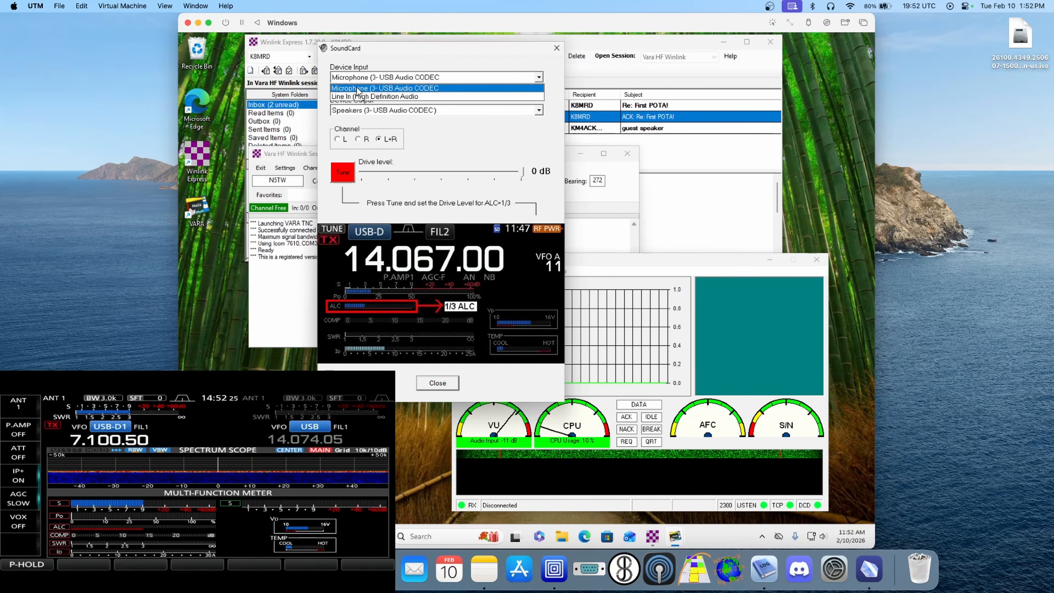
{"action": "left_click", "coordinate": [420, 89]}
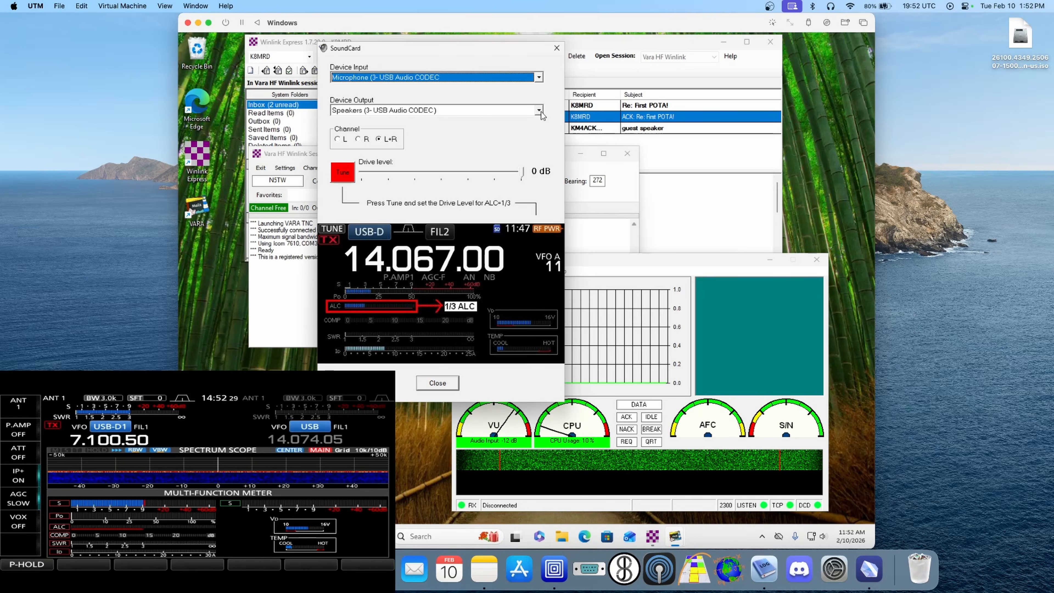
{"action": "left_click", "coordinate": [519, 110]}
{"action": "left_click", "coordinate": [375, 121]}
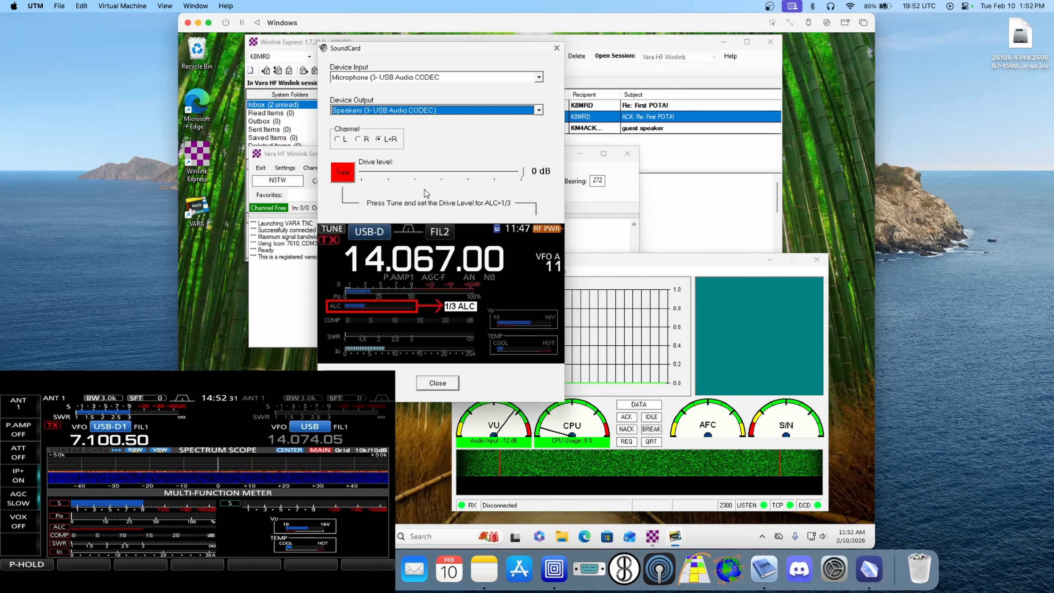
Step: Transmit a tuning tone with the drive level at 0 dB, stop it and close the sound card settings
{"action": "left_click", "coordinate": [347, 172]}
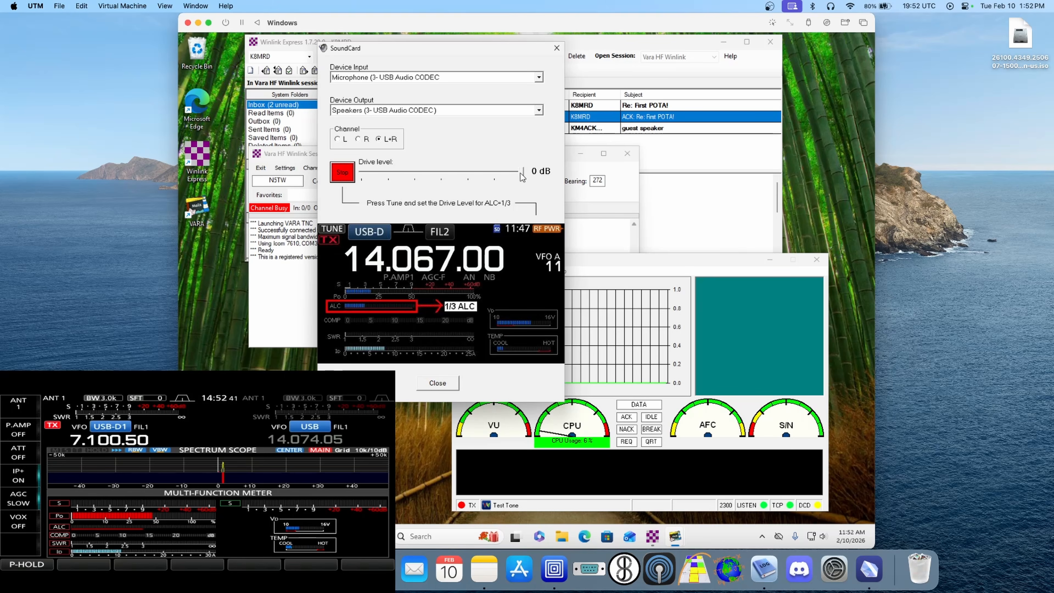
{"action": "mouse_move", "coordinate": [520, 173]}
{"action": "left_mouse_down"}
{"action": "mouse_move", "coordinate": [445, 174]}
{"action": "mouse_move", "coordinate": [522, 174]}
{"action": "left_mouse_up"}
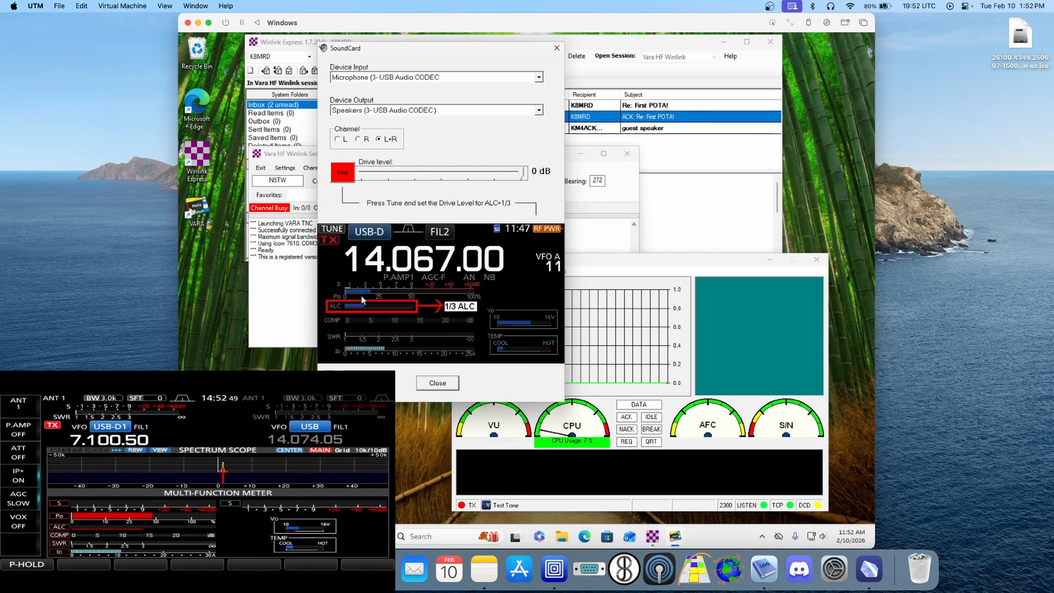
{"action": "left_click", "coordinate": [349, 175]}
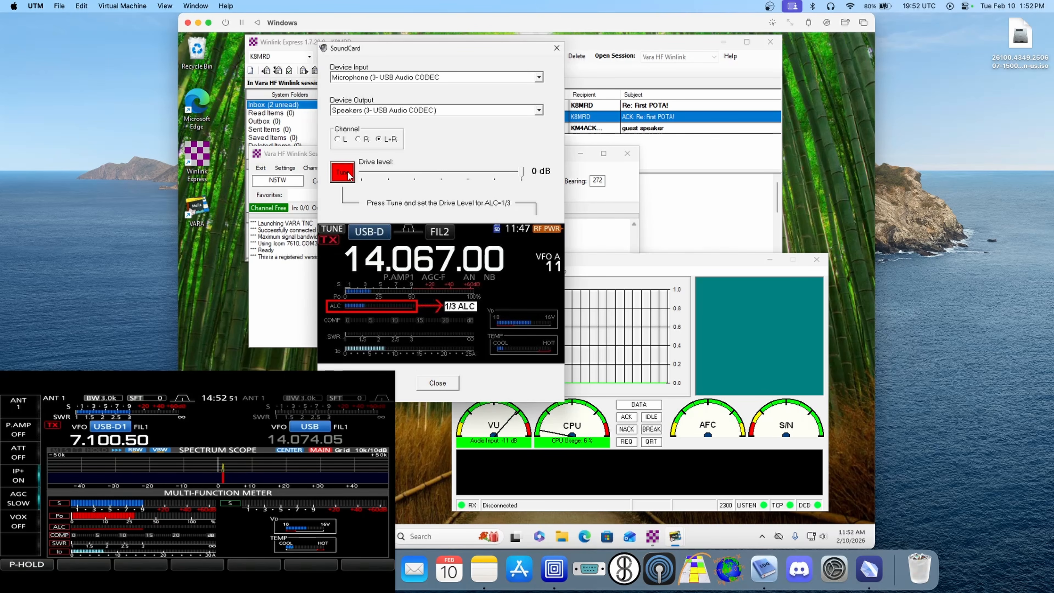
{"action": "left_click", "coordinate": [437, 383]}
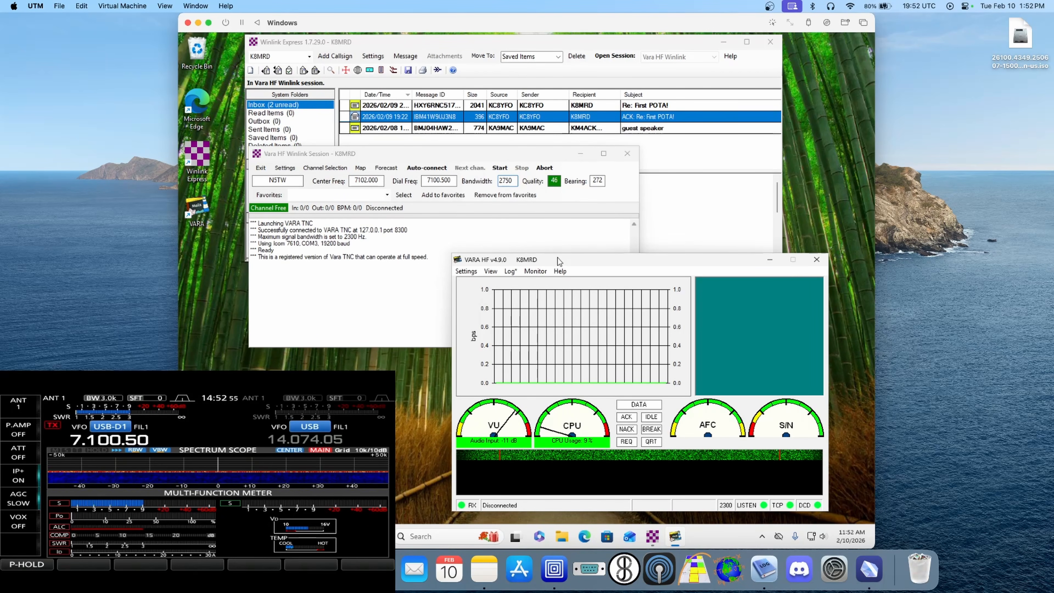
Step: Open the session's HF channel selector and tune the radio through the listed channels from 14105.500 kHz to 14102.700 kHz
{"action": "left_click", "coordinate": [492, 241]}
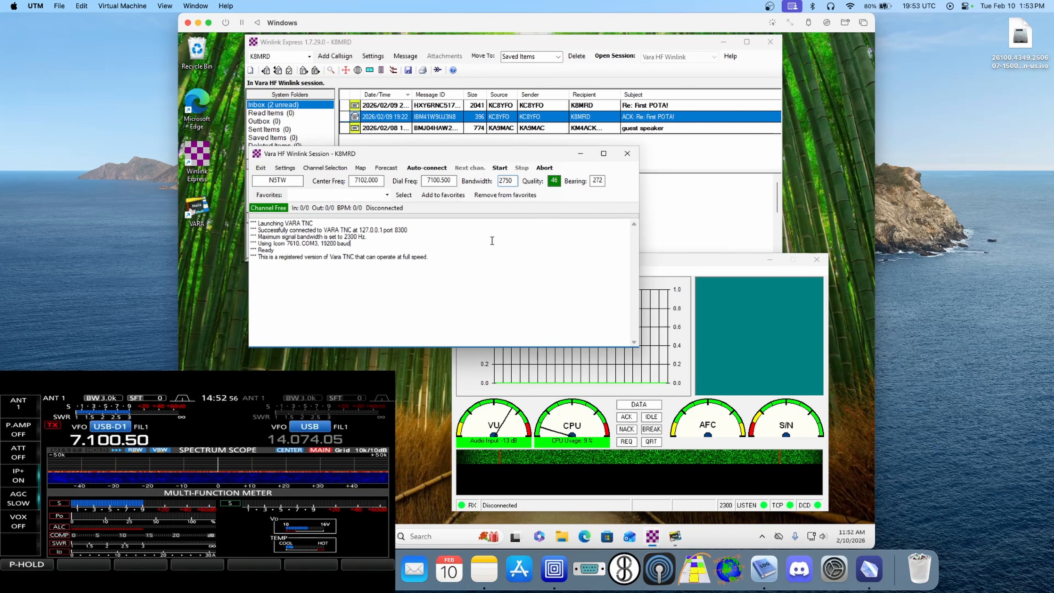
{"action": "left_click", "coordinate": [333, 168]}
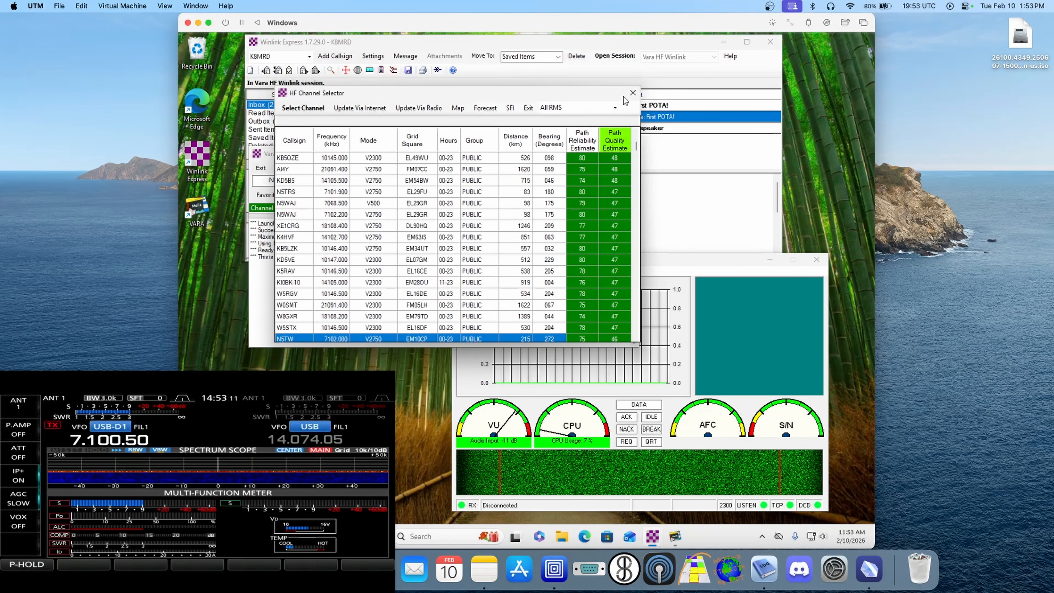
{"action": "left_click", "coordinate": [341, 181]}
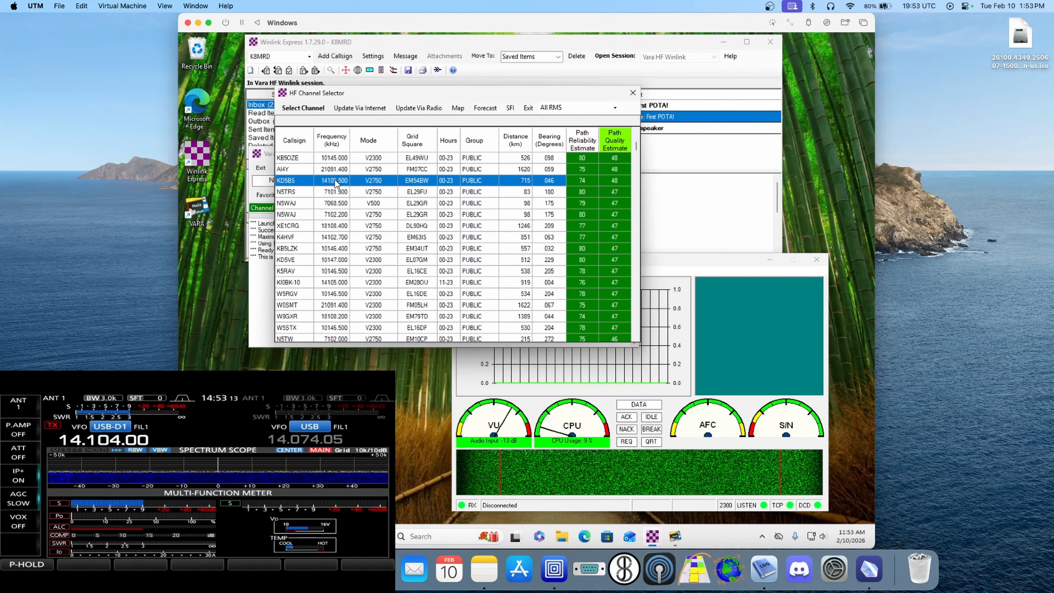
{"action": "left_click", "coordinate": [337, 193]}
{"action": "left_click", "coordinate": [334, 202]}
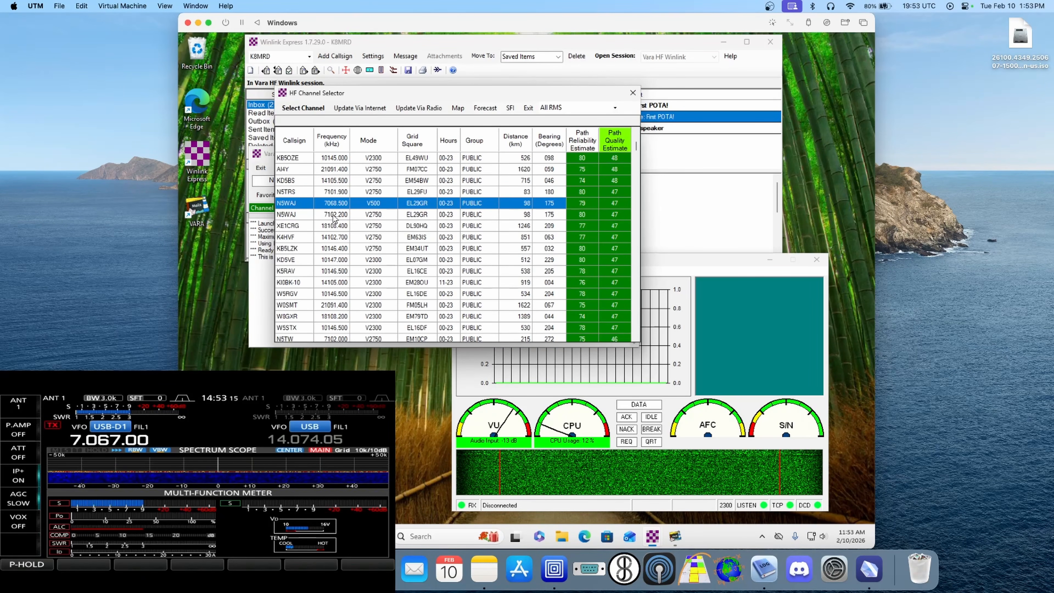
{"action": "left_click", "coordinate": [335, 215]}
{"action": "left_click", "coordinate": [331, 227]}
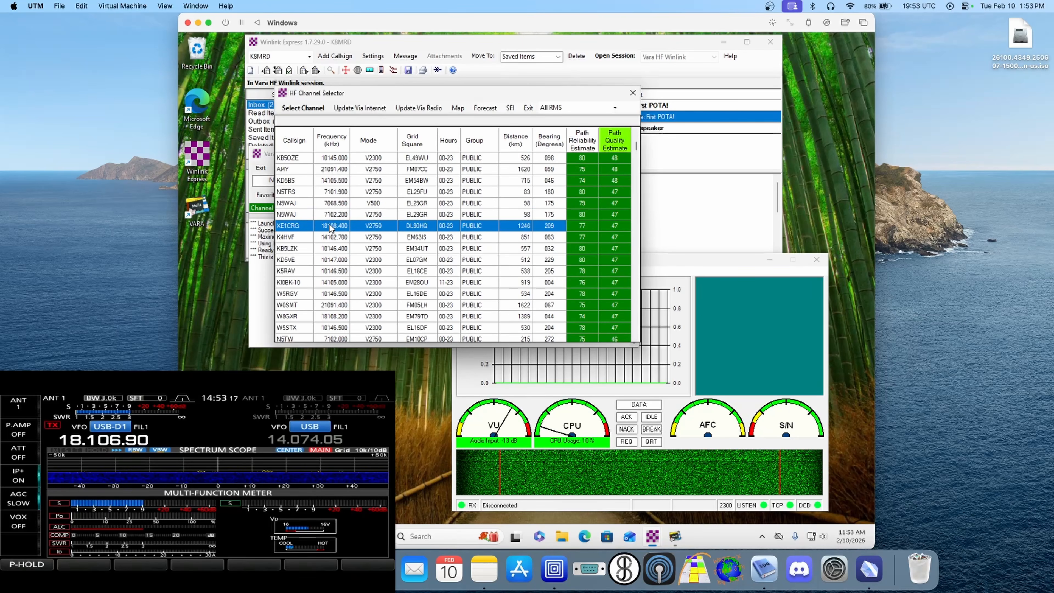
{"action": "left_click", "coordinate": [332, 238]}
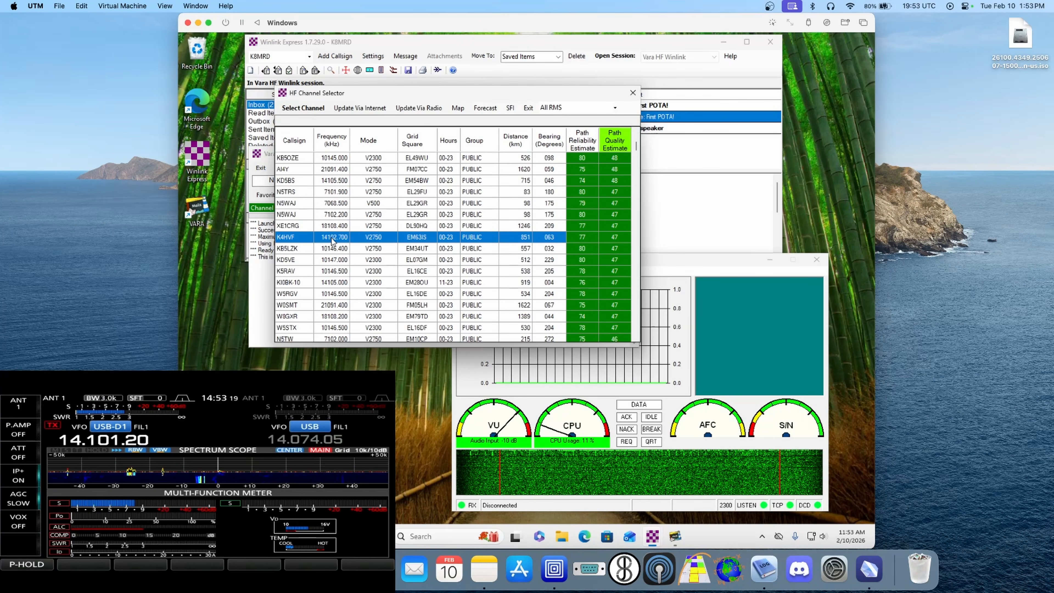
Step: Choose the 7102.000 kHz V2750 channel for the session and start the connection to its gateway station
{"action": "scroll", "coordinate": [335, 240], "scroll_direction": "down", "scroll_amount": 2}
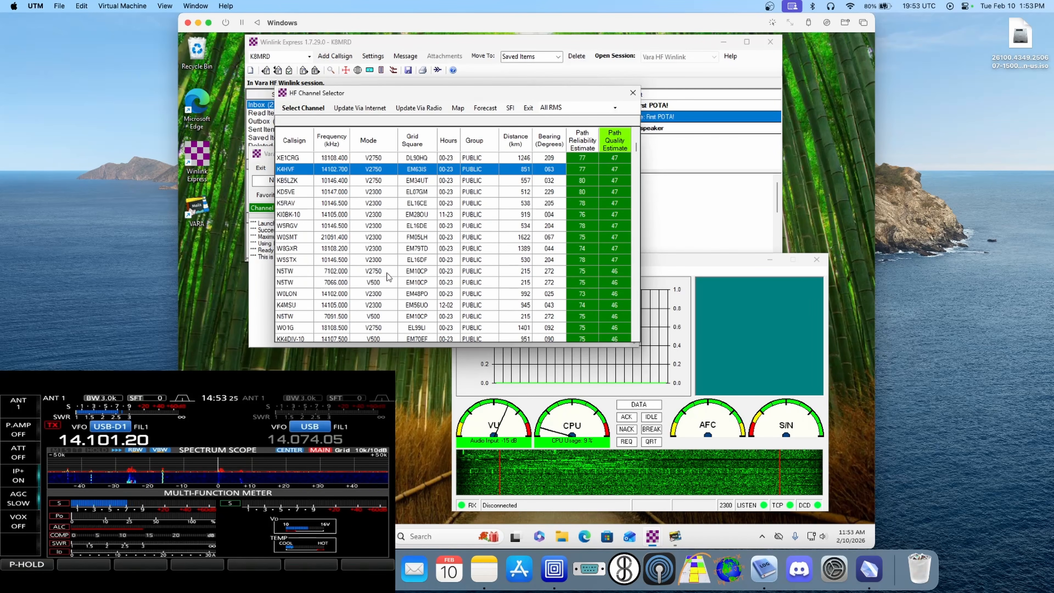
{"action": "left_click", "coordinate": [337, 272]}
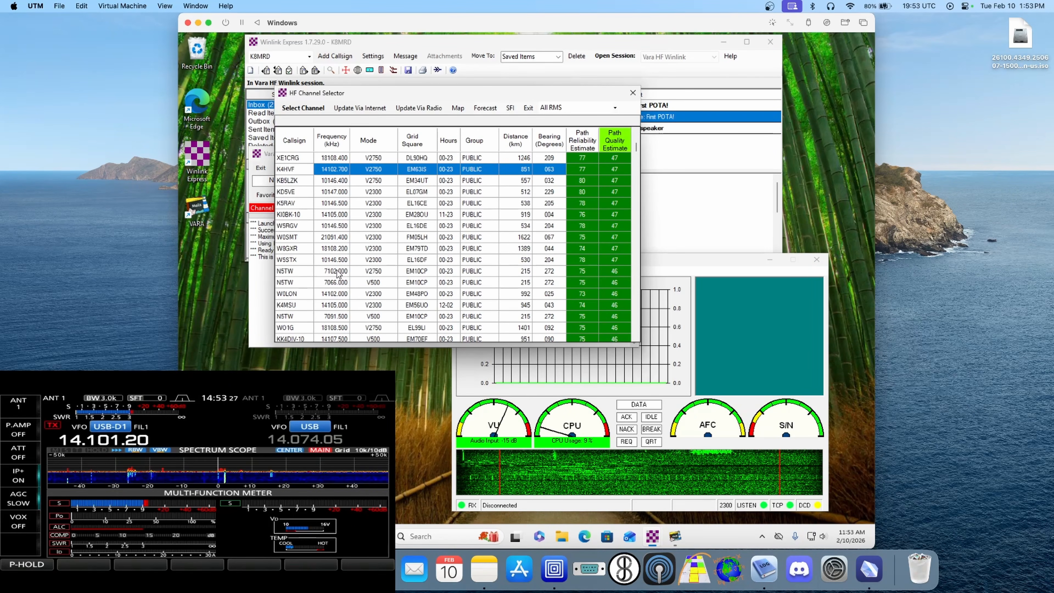
{"action": "double_click", "coordinate": [337, 272]}
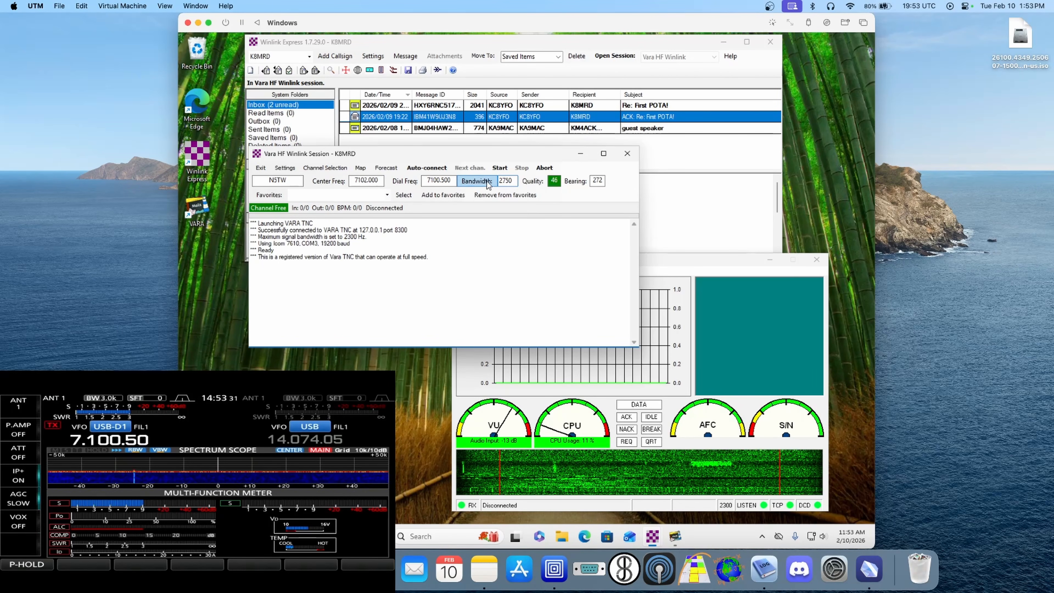
{"action": "left_click", "coordinate": [500, 168]}
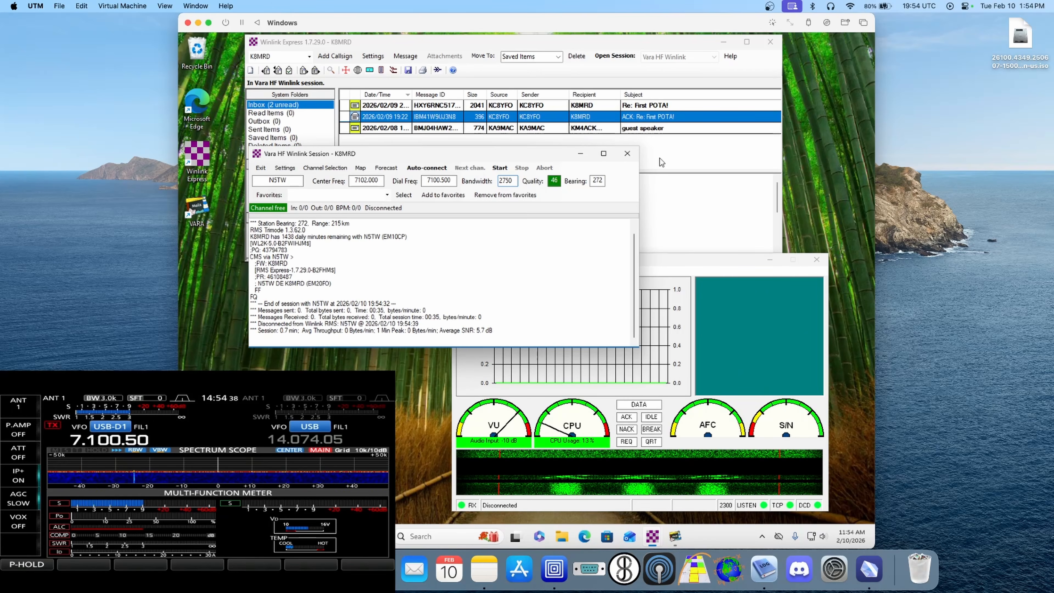
Step: Check which audio and UART bridge USB devices are assigned to the virtual machine
{"action": "left_click", "coordinate": [809, 24]}
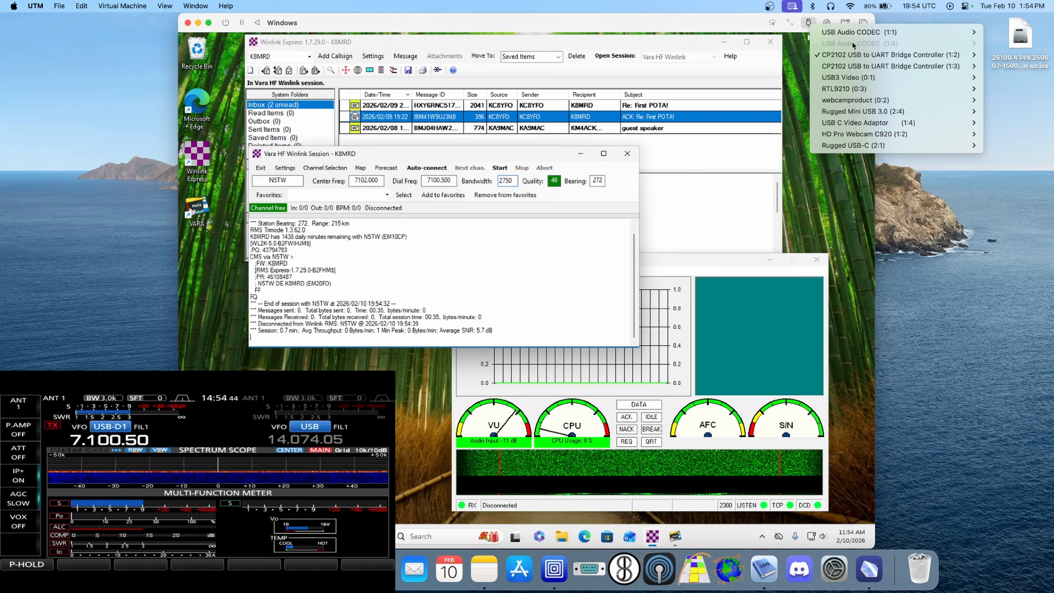
{"action": "mouse_move", "coordinate": [878, 37]}
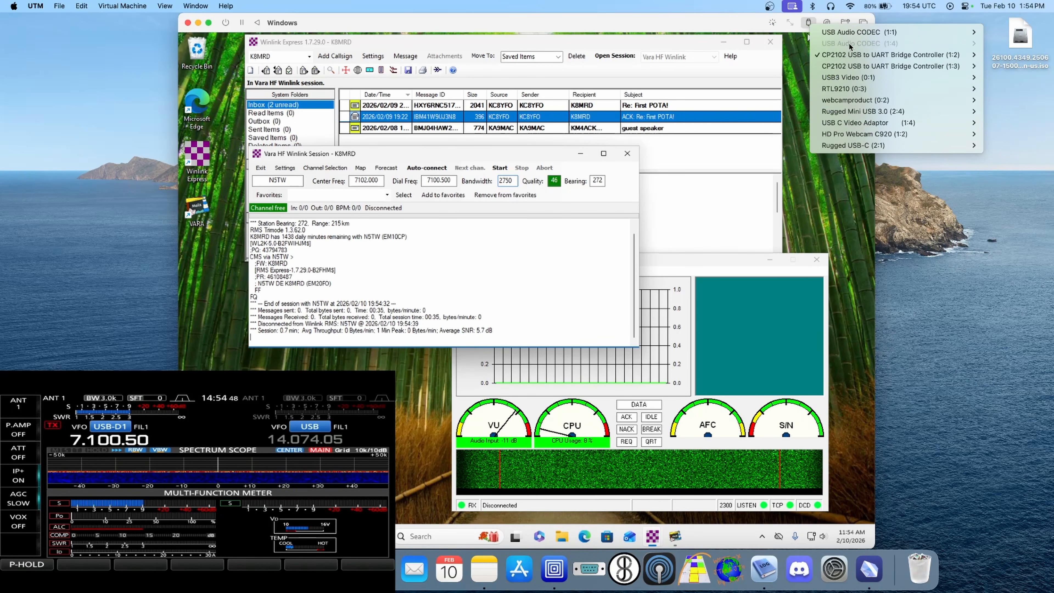
{"action": "left_click", "coordinate": [727, 141]}
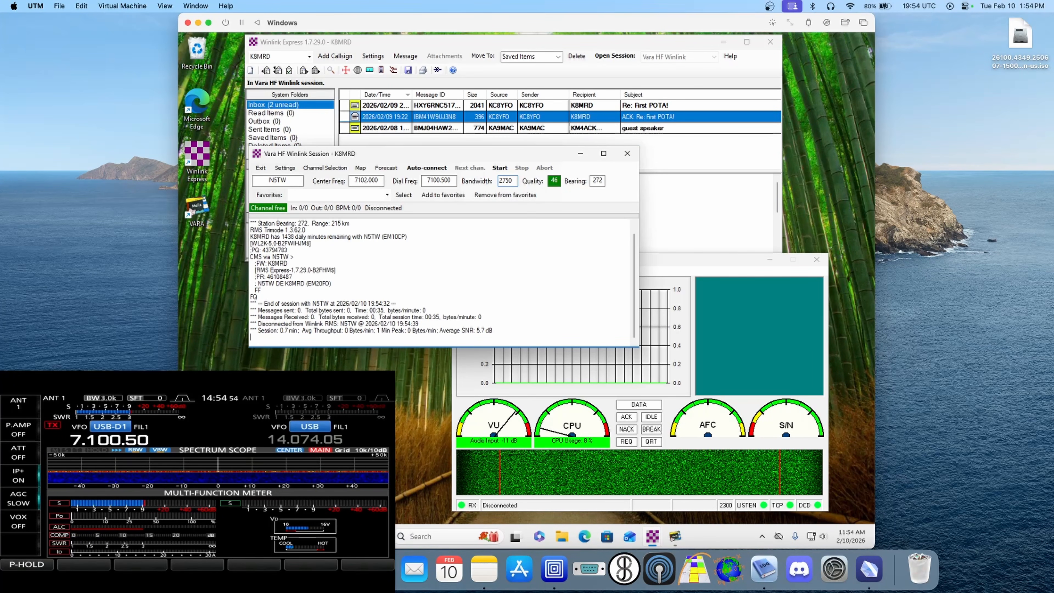
Step: Look at the power options for shutting down Windows inside the virtual machine
{"action": "key", "text": "super"}
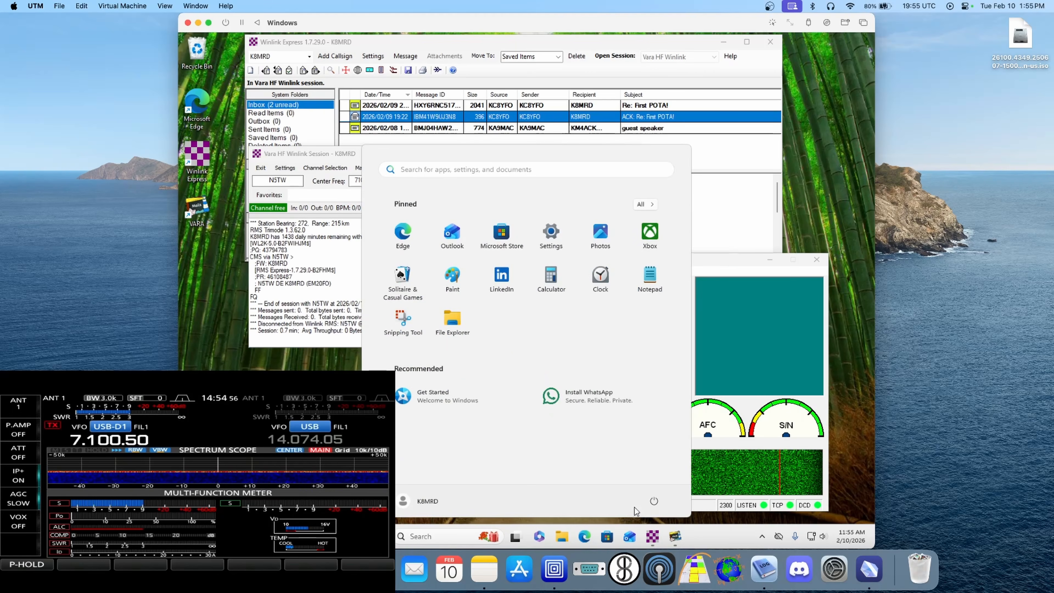
{"action": "left_click", "coordinate": [654, 500]}
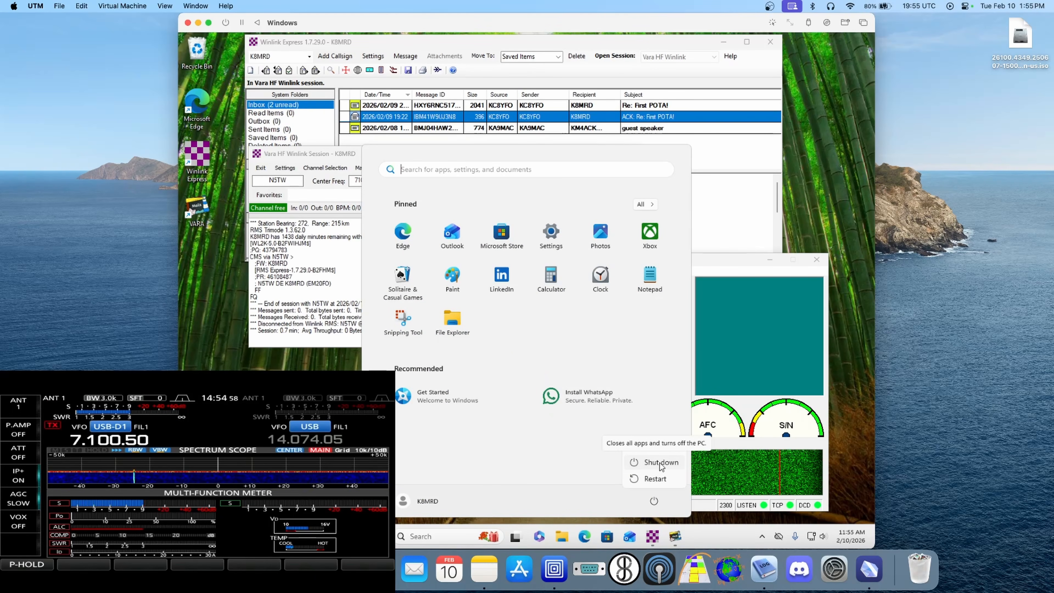
{"action": "key", "text": "Escape"}
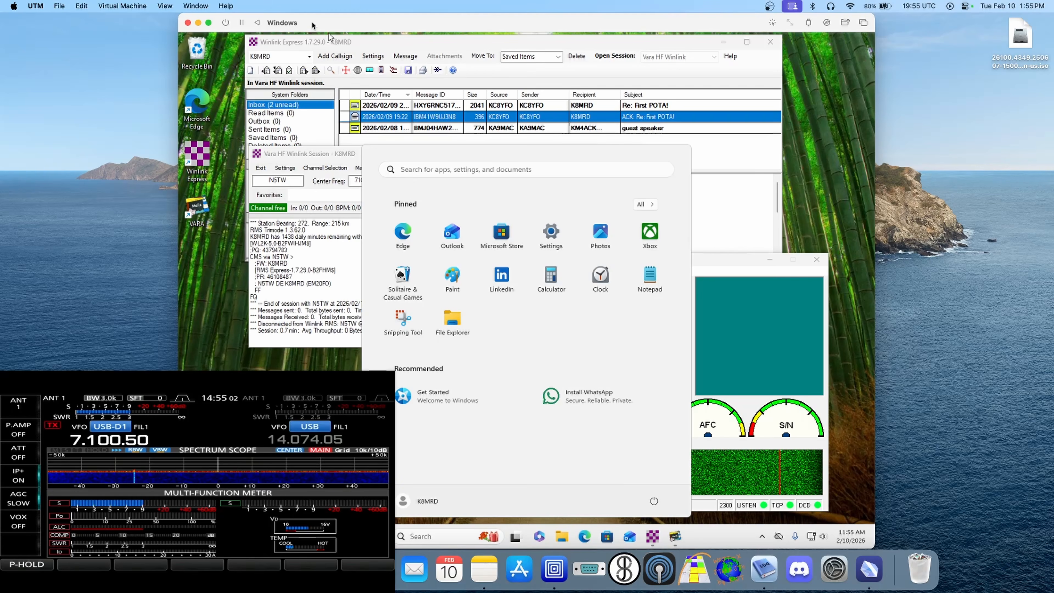
{"action": "left_click_drag", "start_coordinate": [313, 23], "coordinate": [337, 30]}
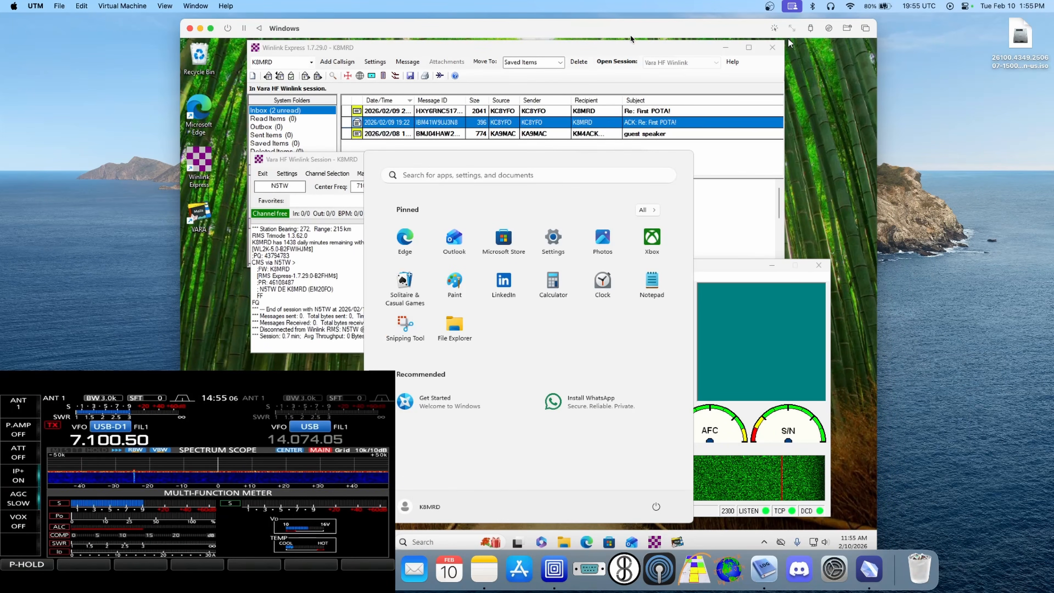
{"action": "left_click_drag", "start_coordinate": [631, 36], "coordinate": [627, 21]}
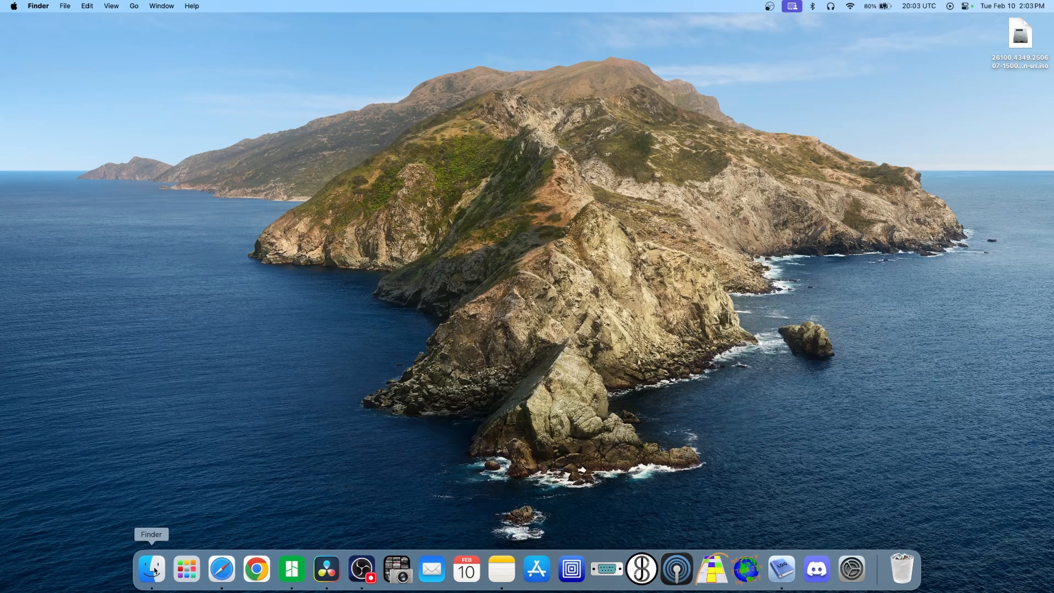
Step: In Finder, move the CrystalFetch app from the Applications folder to the Trash and authorize it with the account password
{"action": "left_click", "coordinate": [151, 568]}
{"action": "scroll", "coordinate": [225, 353], "scroll_direction": "down", "scroll_amount": 2}
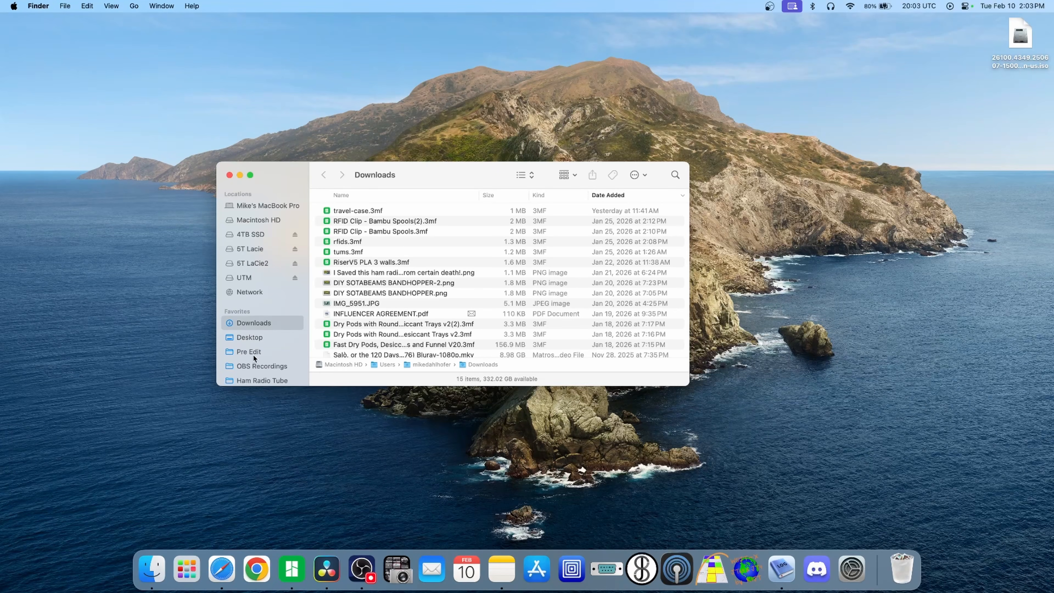
{"action": "left_click", "coordinate": [254, 369]}
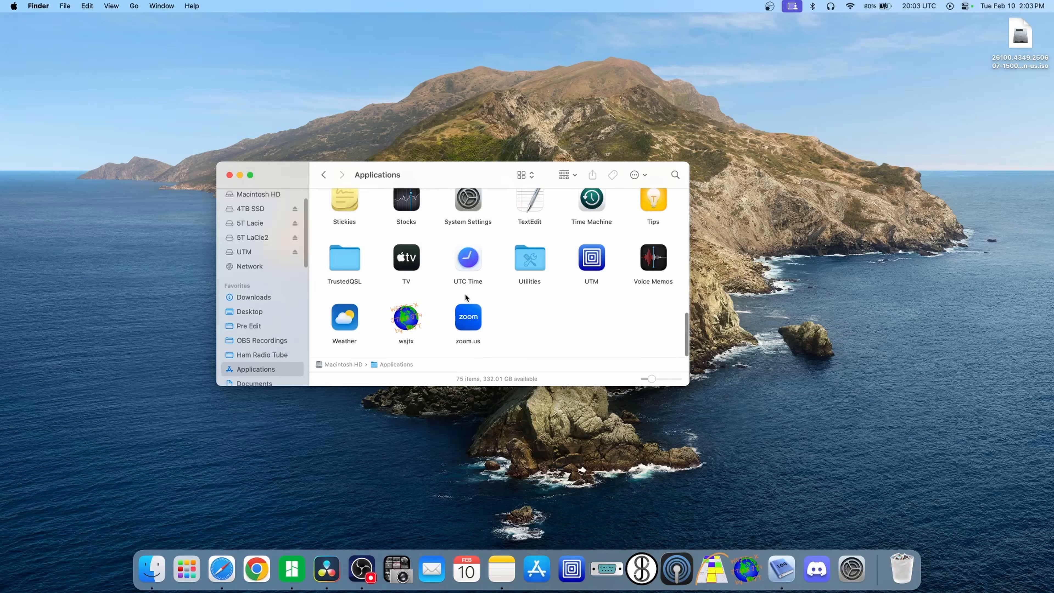
{"action": "scroll", "coordinate": [495, 292], "scroll_direction": "up", "scroll_amount": 5}
{"action": "scroll", "coordinate": [495, 294], "scroll_direction": "up", "scroll_amount": 6}
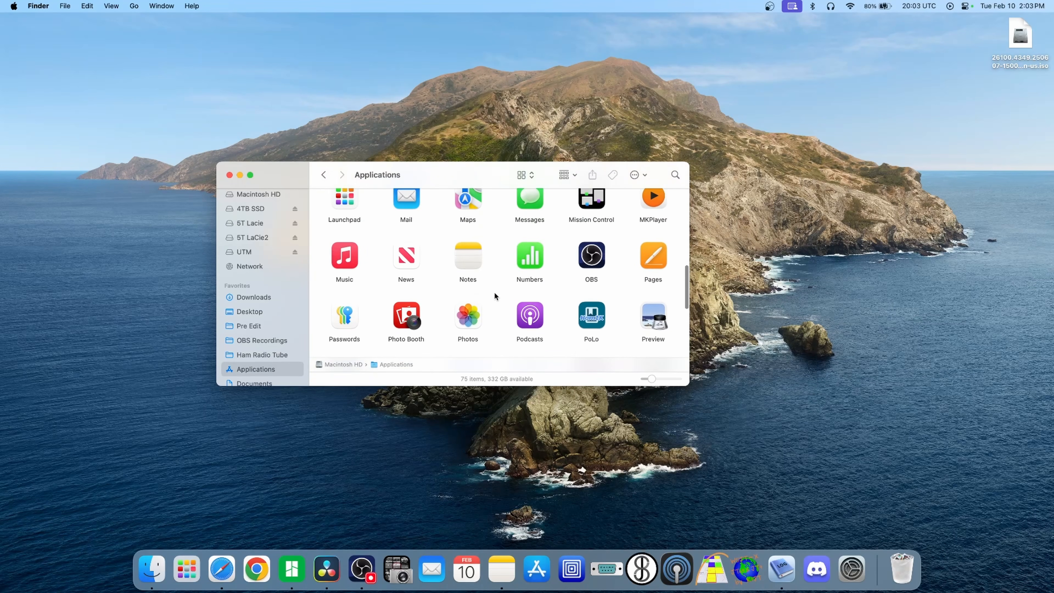
{"action": "scroll", "coordinate": [494, 292], "scroll_direction": "up", "scroll_amount": 4}
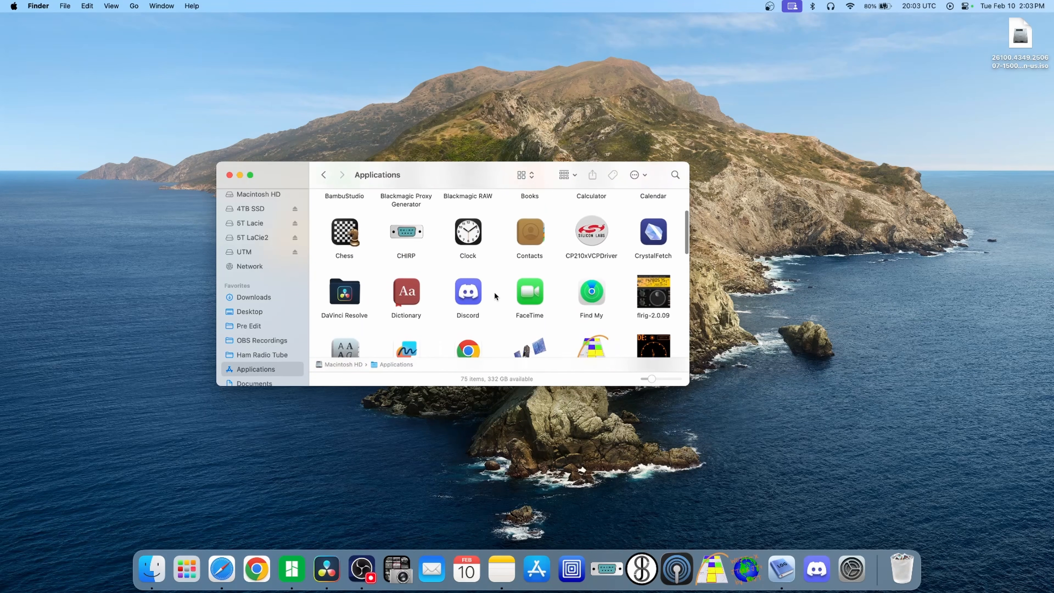
{"action": "left_click", "coordinate": [658, 294]}
{"action": "left_click_drag", "start_coordinate": [658, 294], "coordinate": [899, 563]}
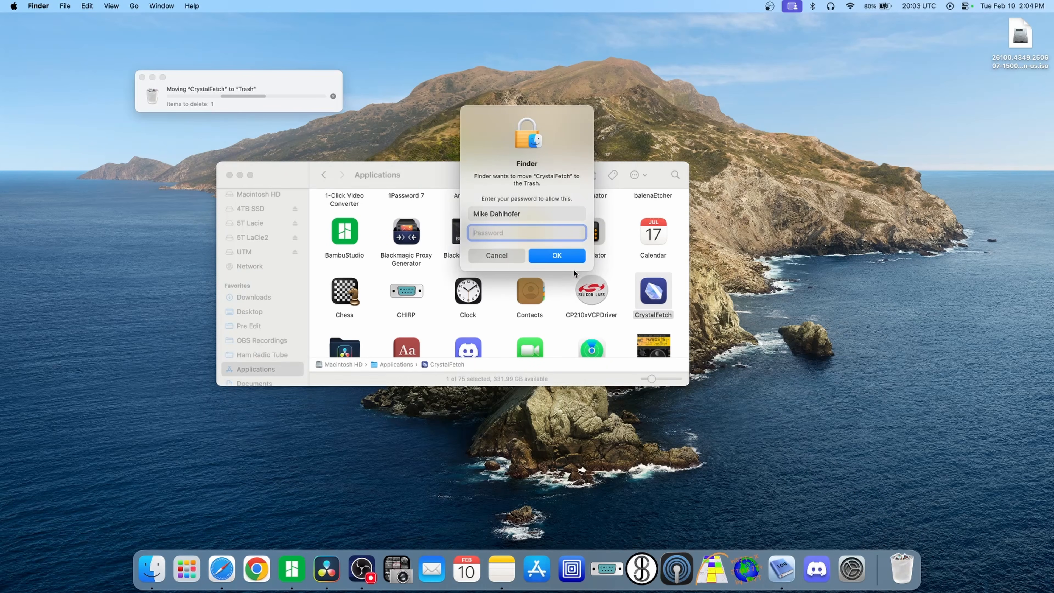
{"action": "type", "text": "•••••••••"}
{"action": "key", "text": "Return"}
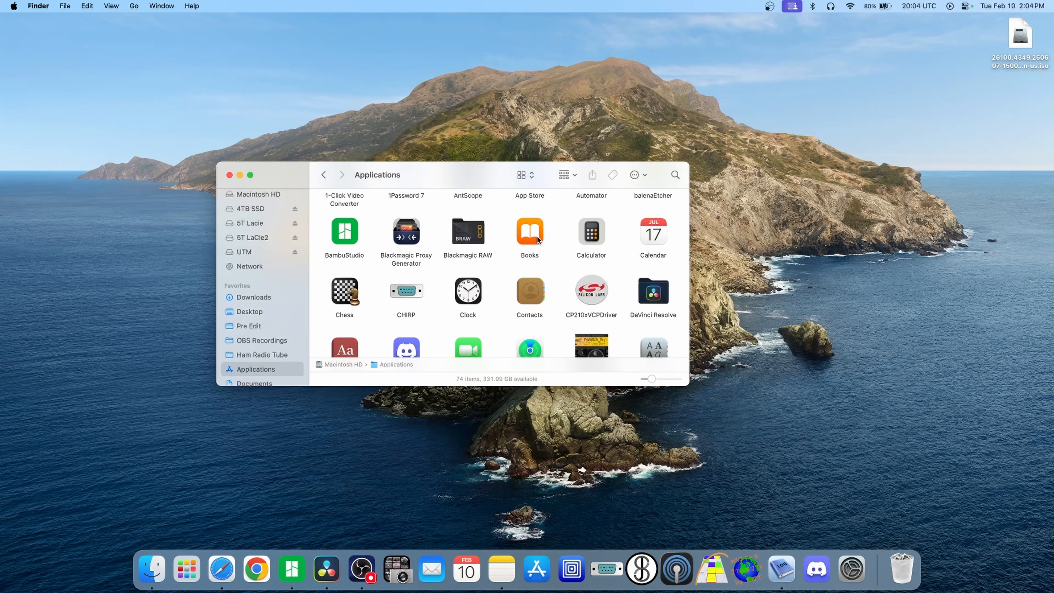
Step: Move the Windows ISO file from the desktop to the Trash, empty the Trash and close the Applications window
{"action": "left_click", "coordinate": [1021, 36]}
{"action": "right_click", "coordinate": [1021, 40]}
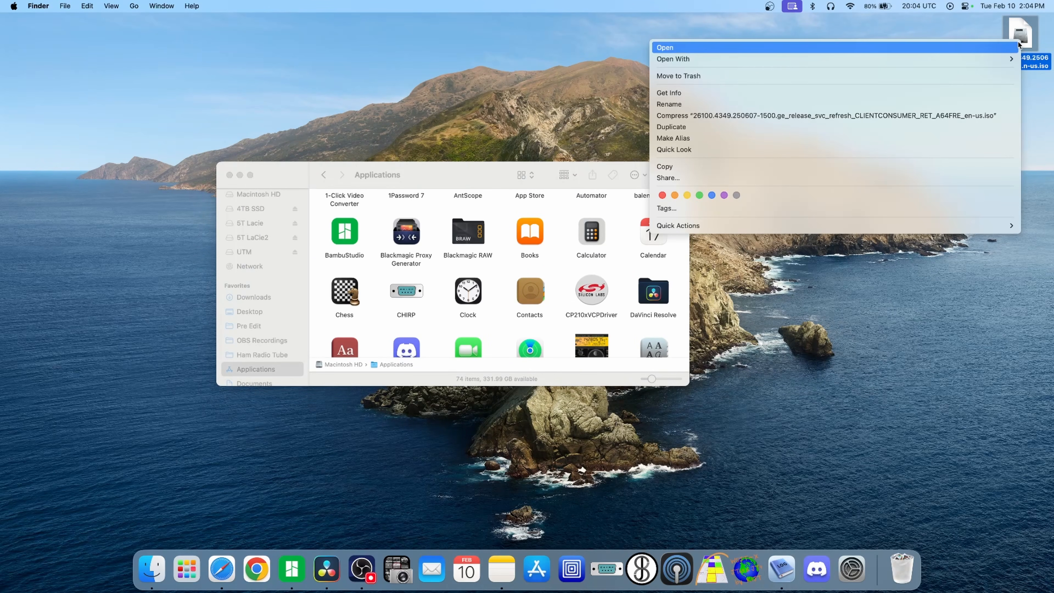
{"action": "left_click", "coordinate": [724, 77]}
{"action": "right_click", "coordinate": [901, 569]}
{"action": "left_click", "coordinate": [897, 534]}
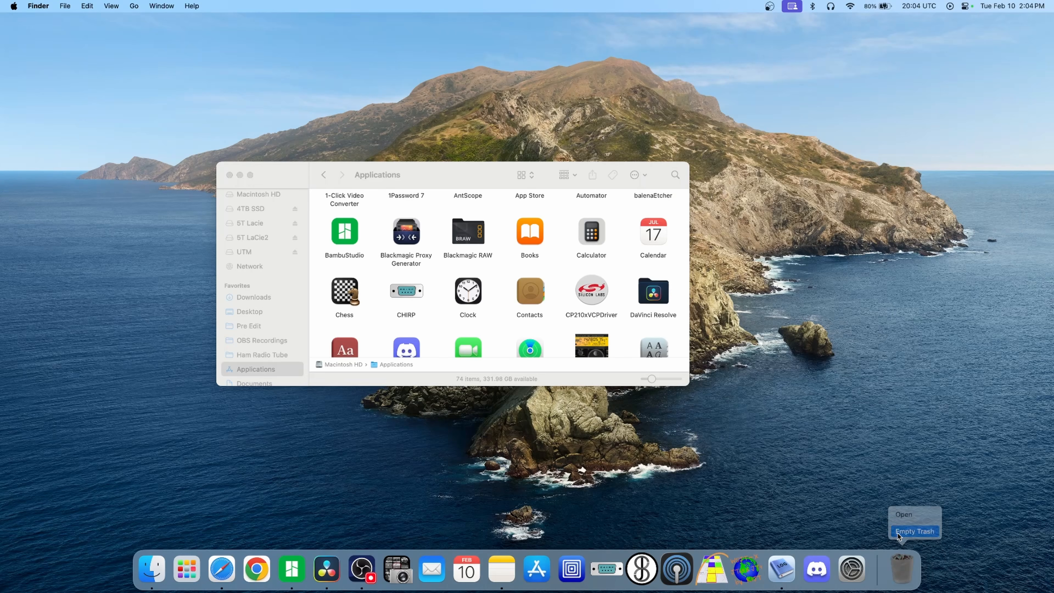
{"action": "left_click", "coordinate": [558, 223]}
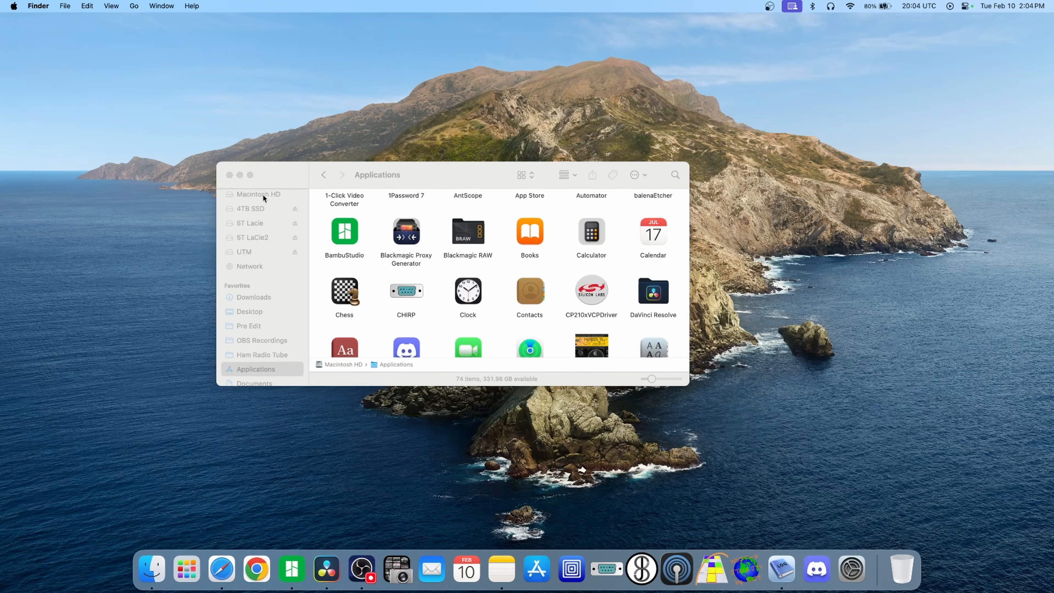
{"action": "left_click", "coordinate": [229, 174]}
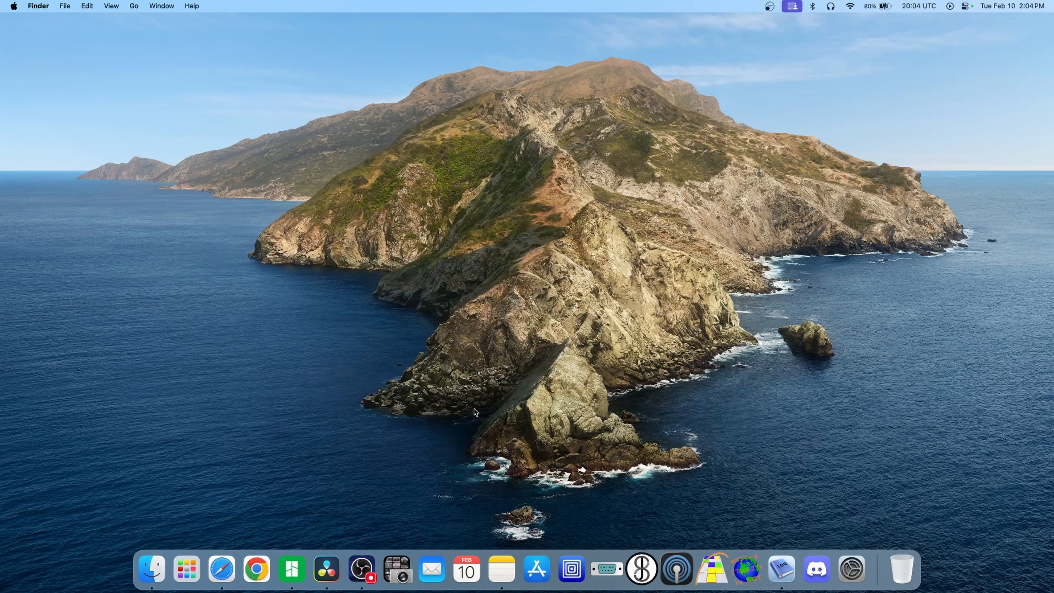